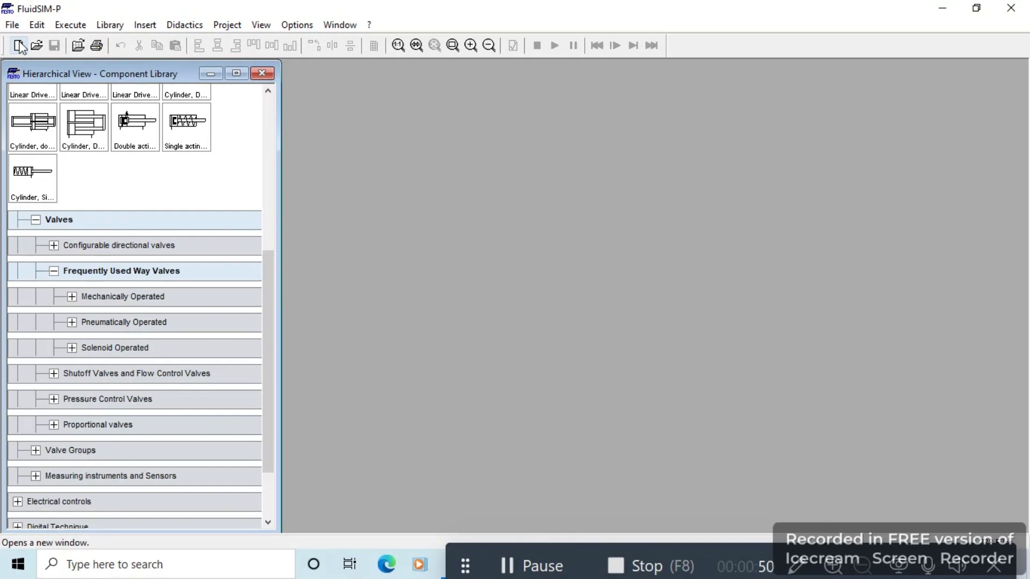
Step: Create a new circuit drawing and place a compressed air supply from the pneumatic supply elements in it
left_click(19, 46)
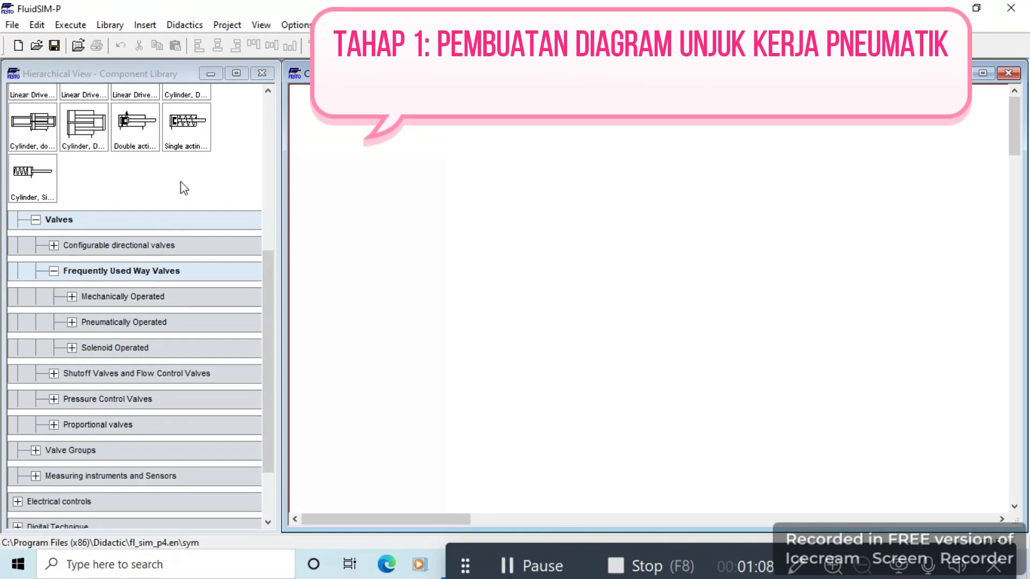
scroll(182, 188, "up", 3)
scroll(181, 188, "up", 3)
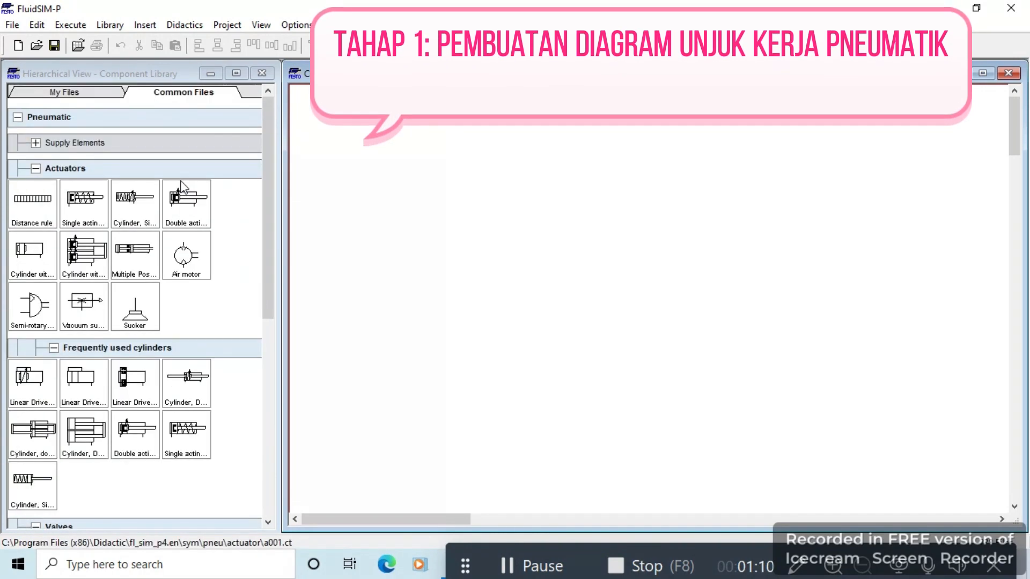
left_click(36, 143)
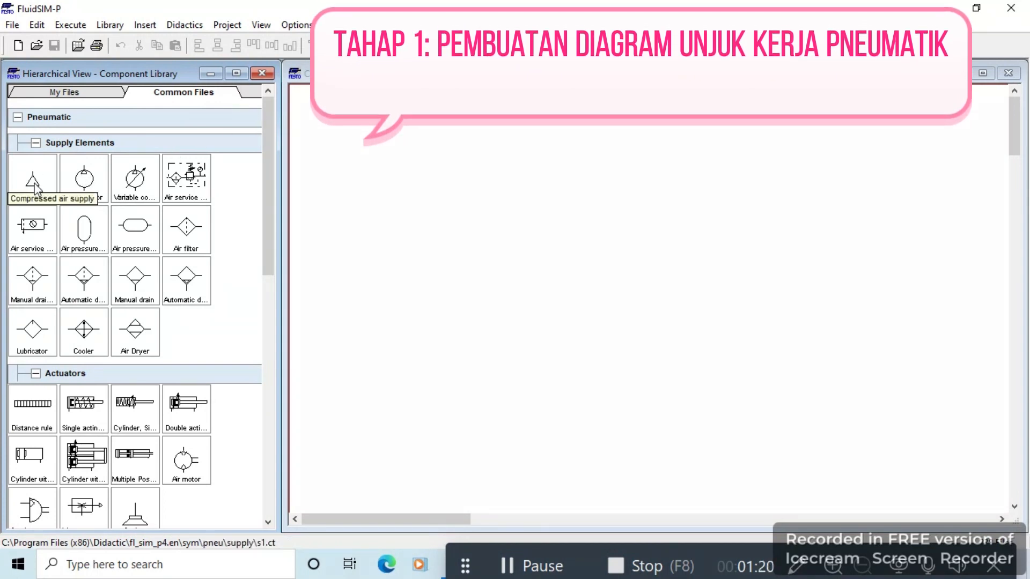
left_click_drag(35, 185, 400, 397)
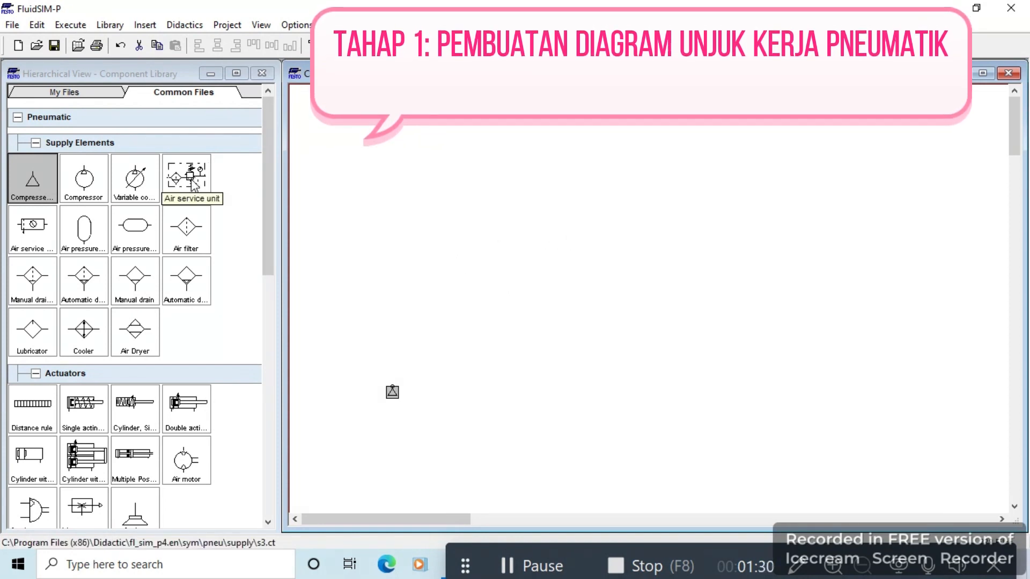
Step: Place an air service unit above and to the right of the compressed air supply
left_click(189, 181)
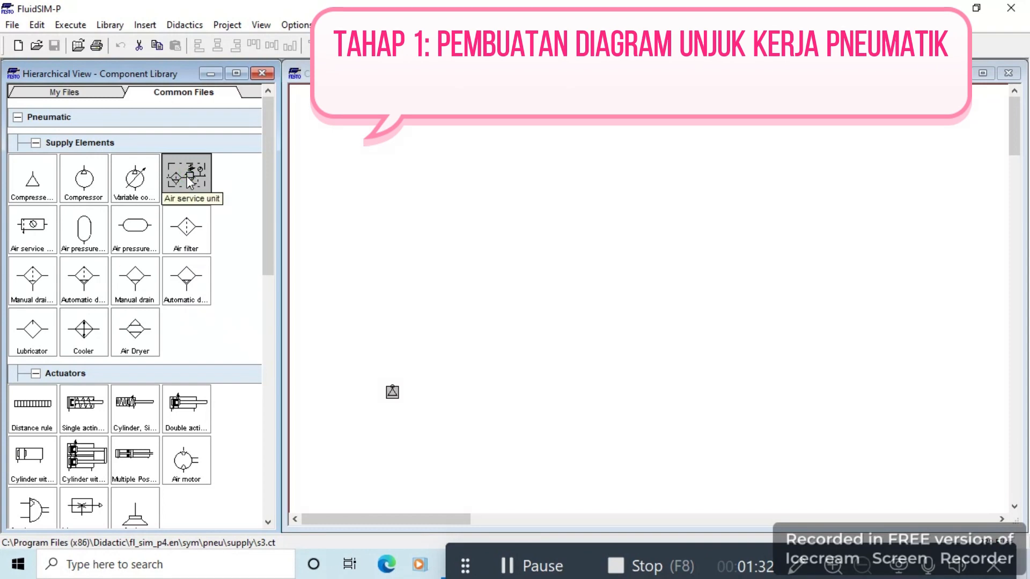
left_click_drag(189, 181, 498, 315)
Step: Place a pneumatically operated 3/2-way valve from the frequently used way valves to the right of the air service unit
scroll(232, 246, "down", 7)
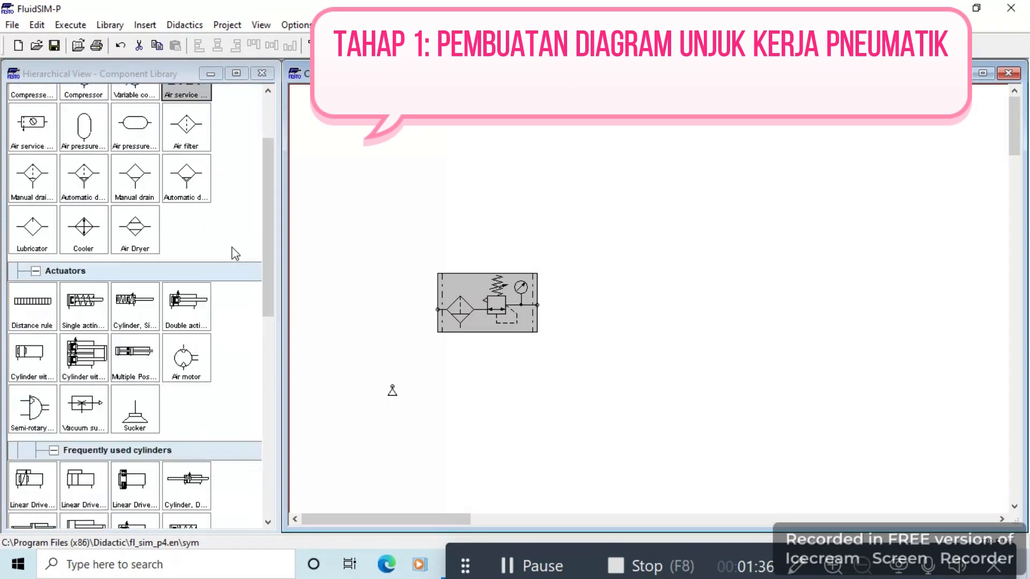
scroll(234, 254, "down", 1)
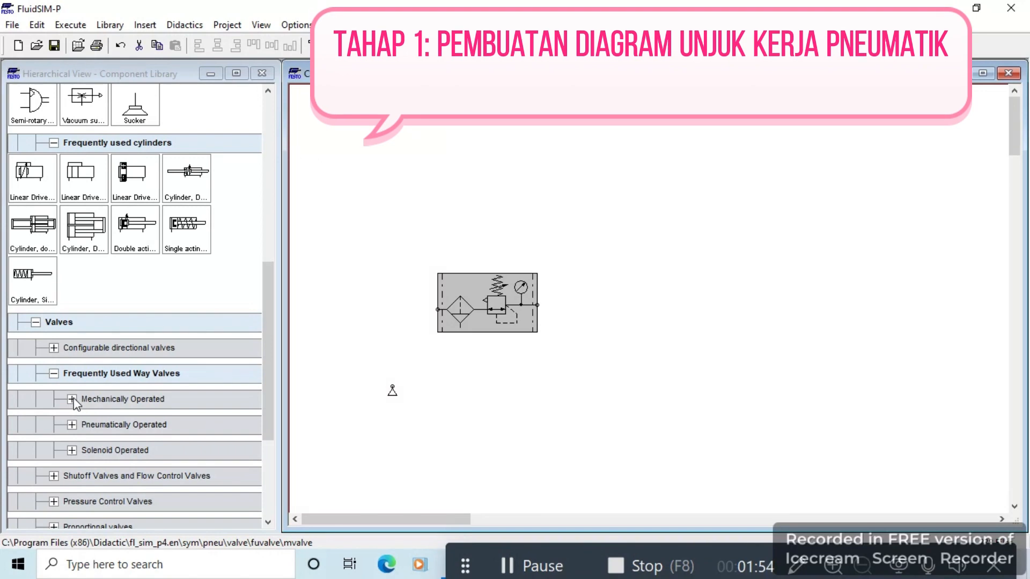
left_click(72, 424)
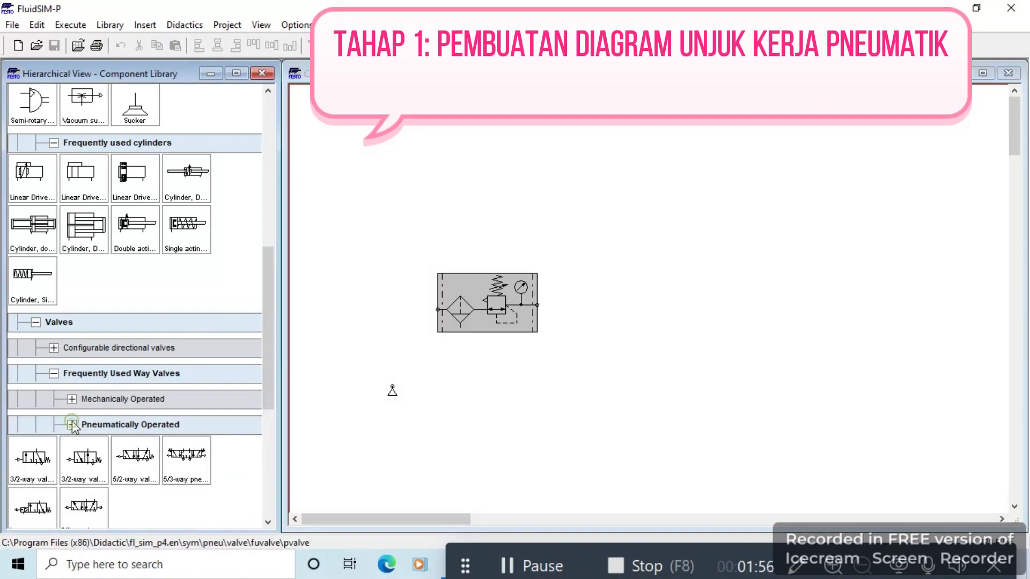
scroll(102, 384, "down", 1)
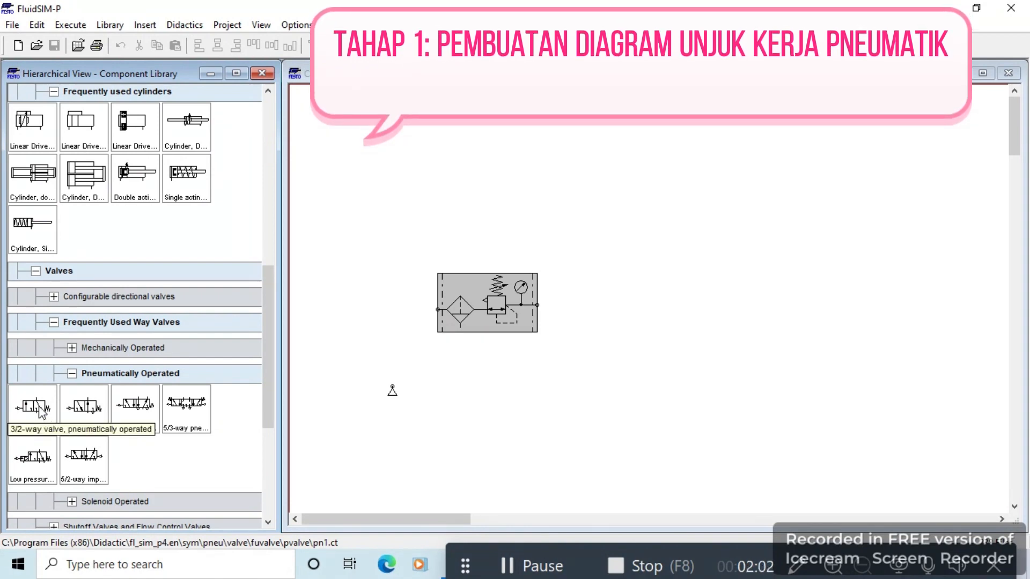
left_click_drag(42, 413, 645, 310)
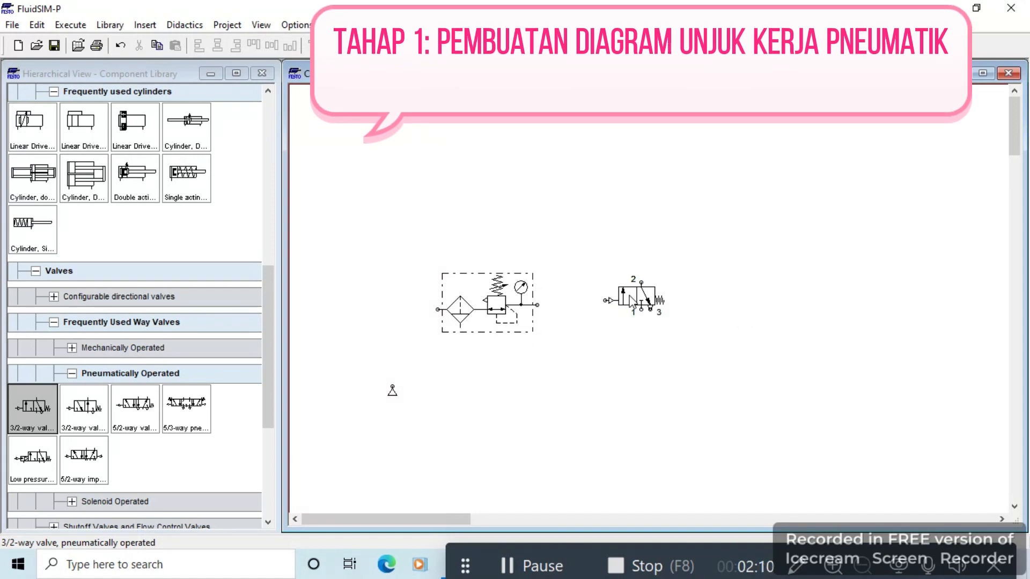
Step: Configure the 3/2-way valve's left actuation by removing the pneumatic pilot and choosing the manual lever with detent
double_click(605, 302)
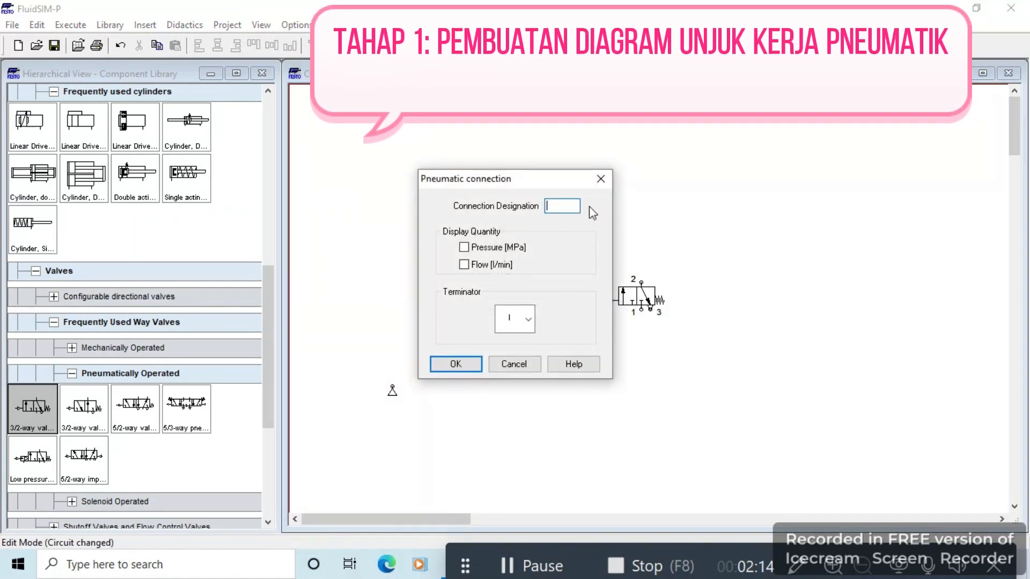
left_click(601, 179)
double_click(617, 298)
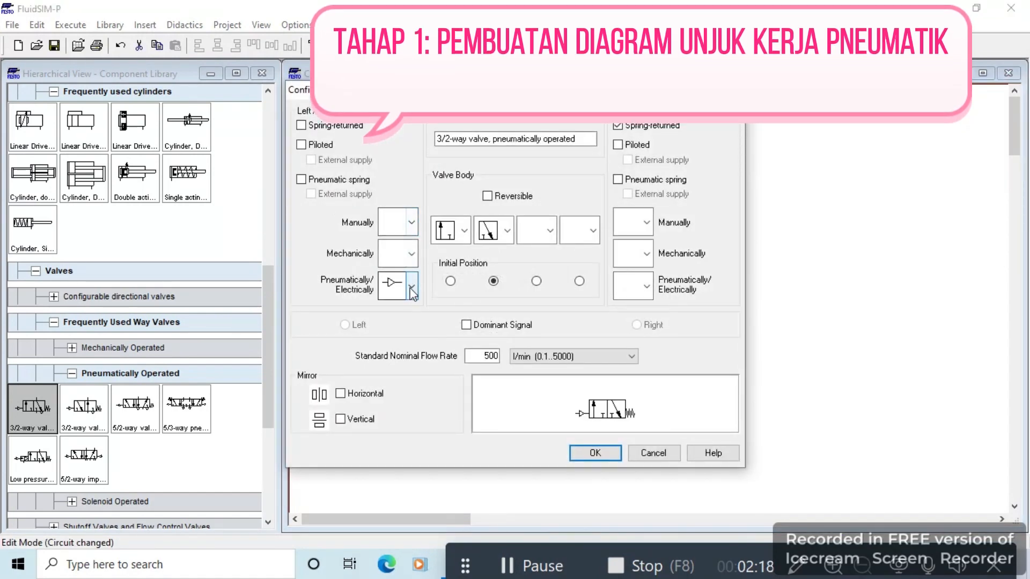
left_click(400, 292)
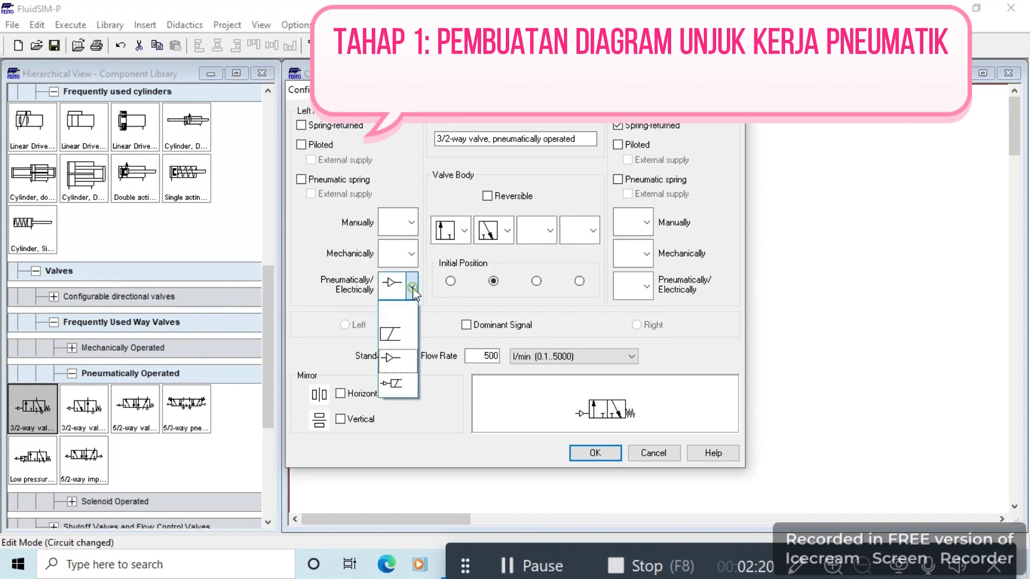
left_click(396, 311)
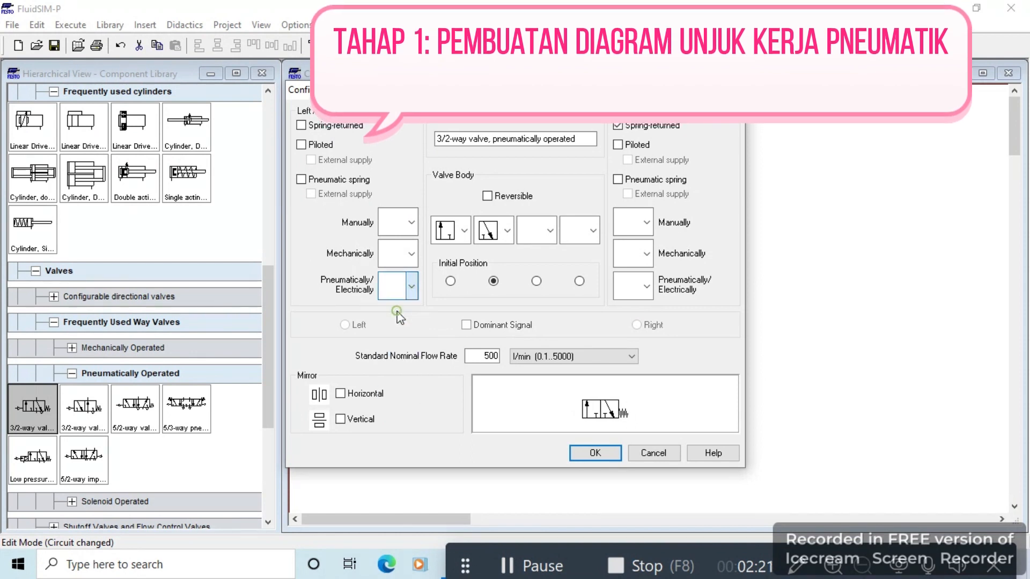
left_click(412, 225)
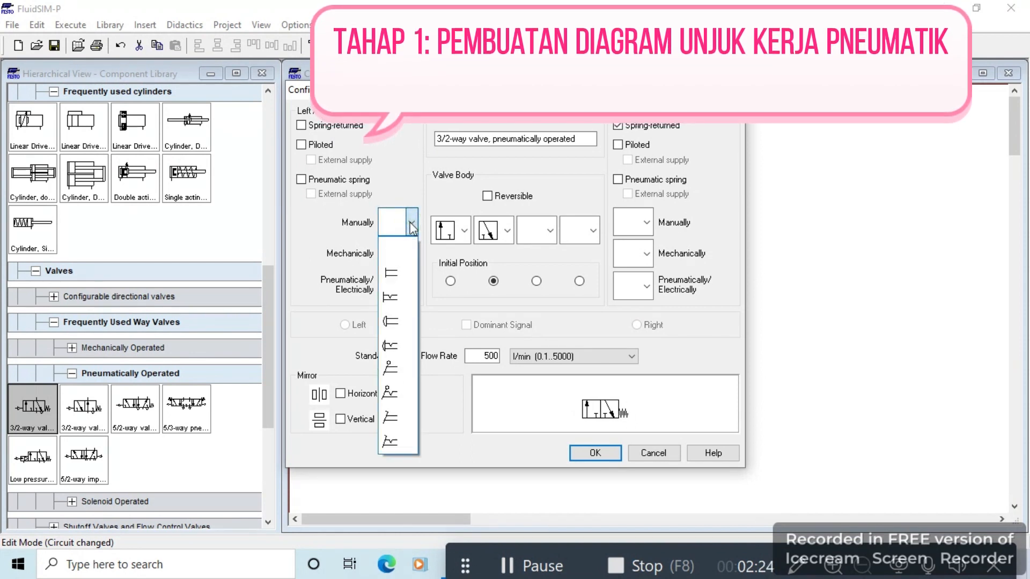
left_click(395, 398)
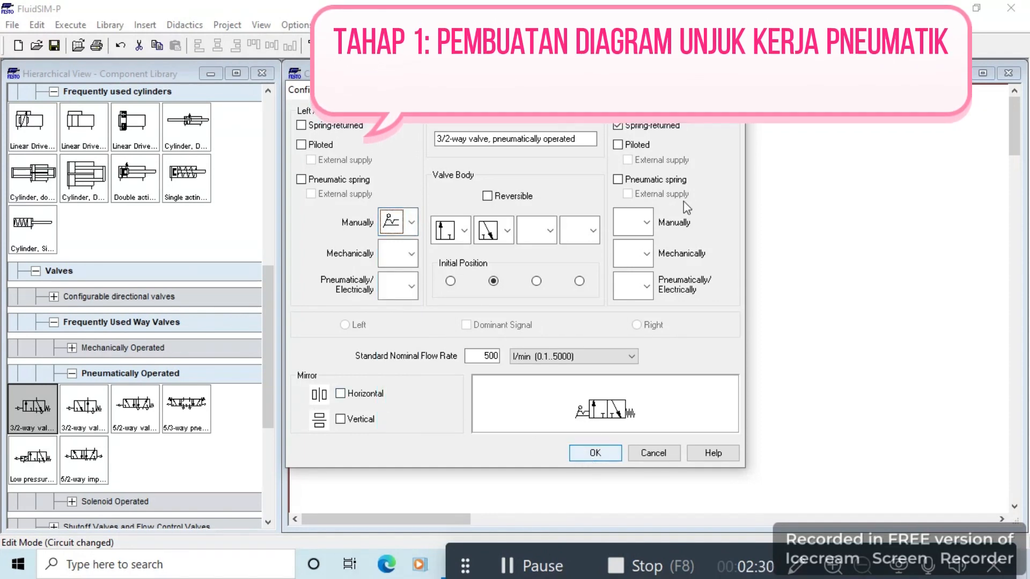
left_click(583, 454)
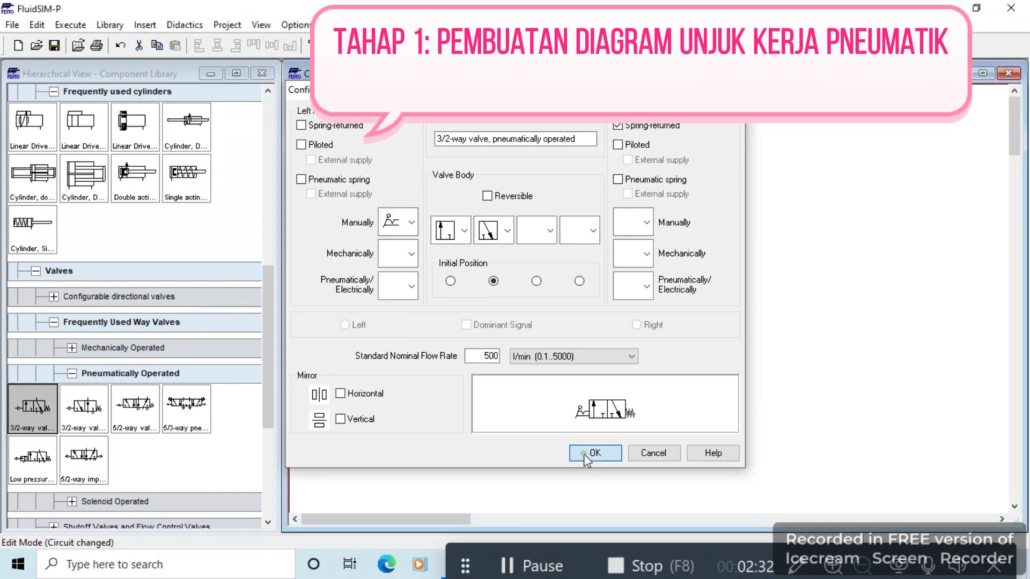
left_click(759, 284)
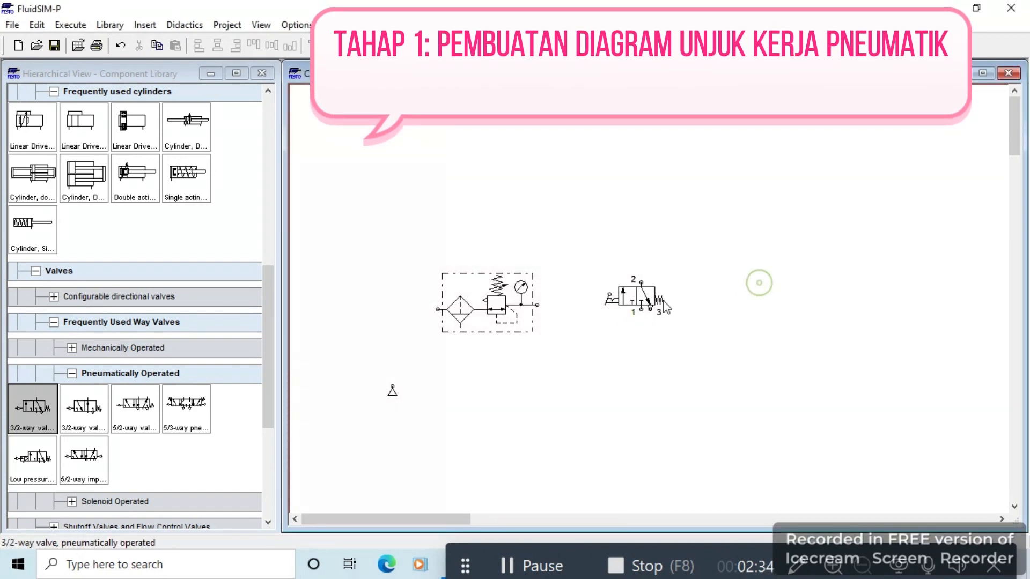
Step: Rotate the 3/2-way valve by 270°
right_click(630, 303)
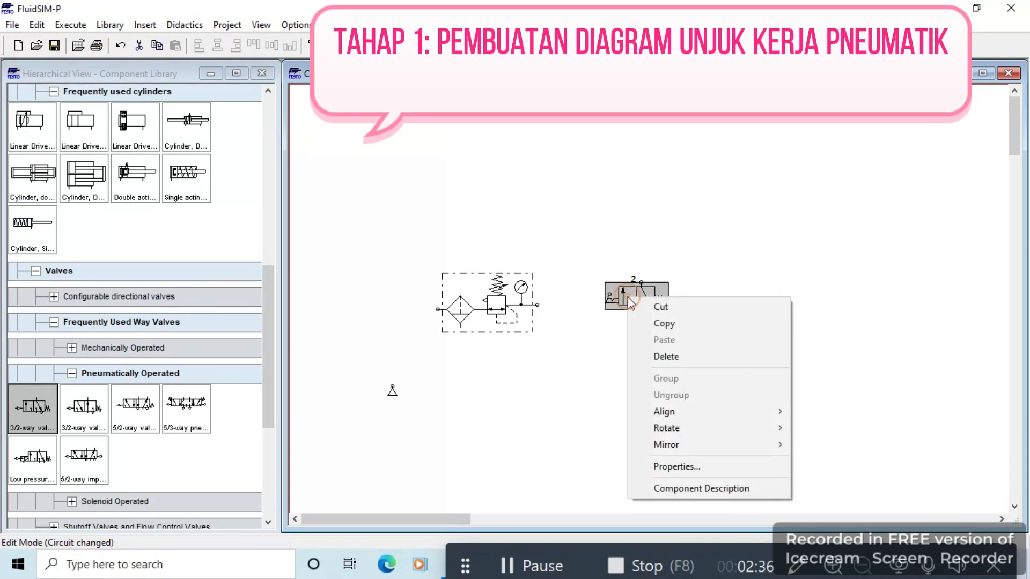
mouse_move(765, 429)
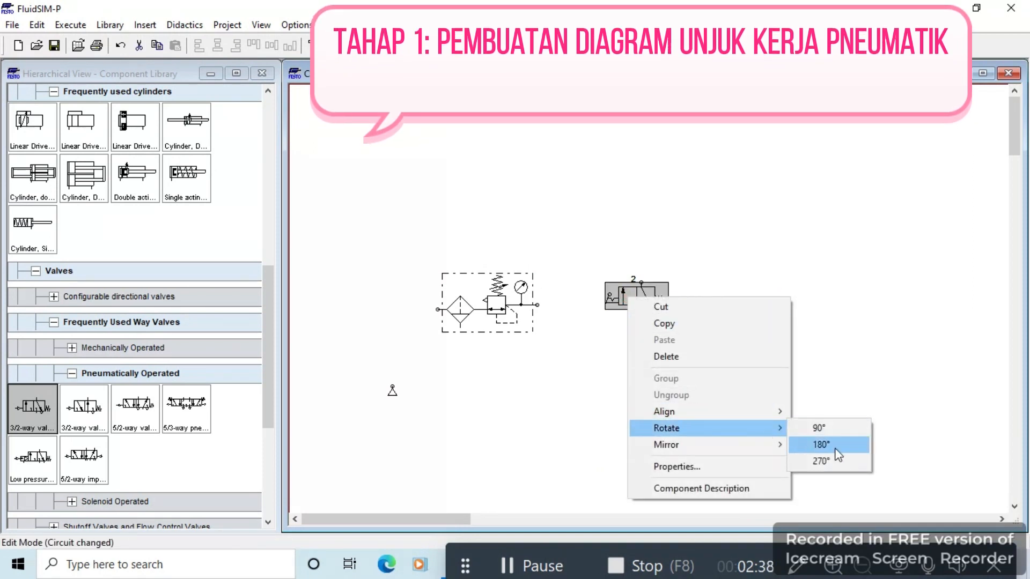
left_click(821, 461)
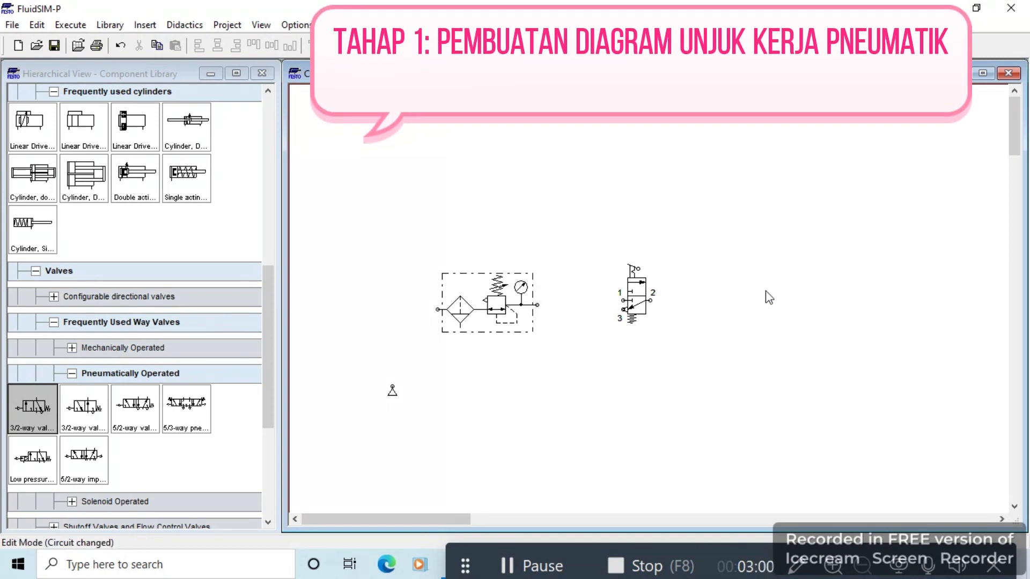
Step: Insert a 5/2-way solenoid impulse valve and position it above and to the right of the 3/2-way valve
left_click(72, 373)
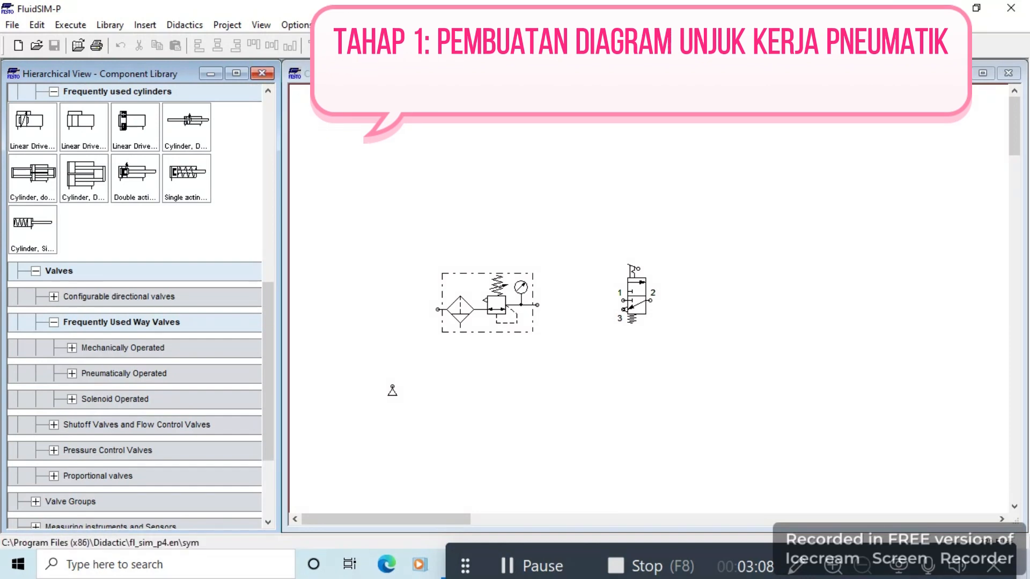
left_click(761, 198)
left_click(145, 26)
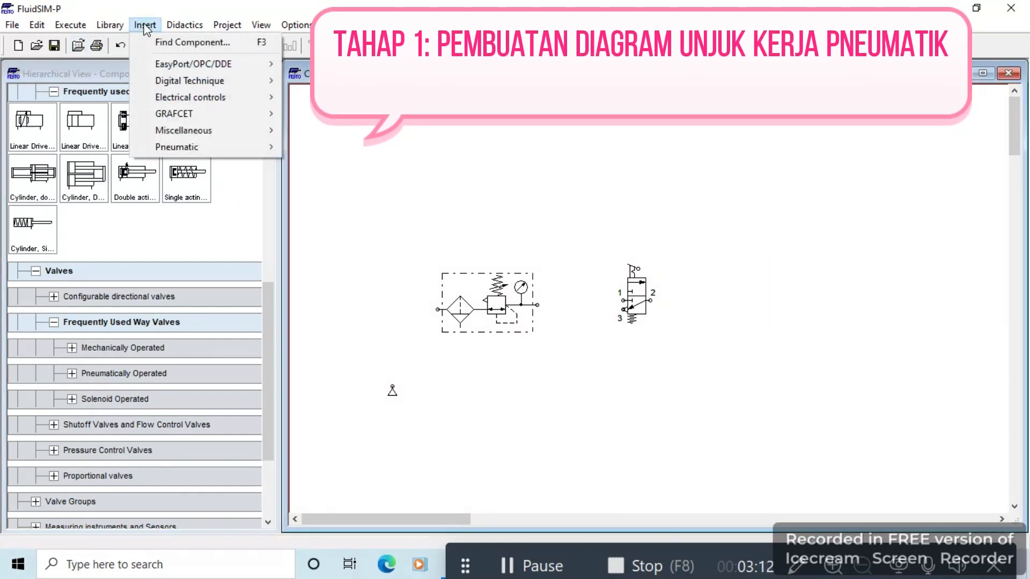
mouse_move(262, 149)
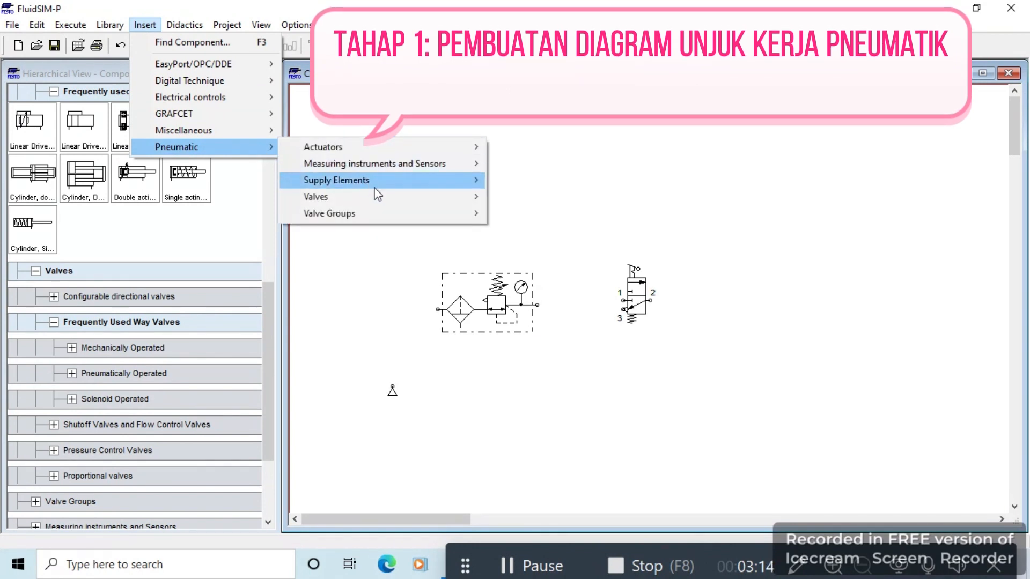
mouse_move(382, 197)
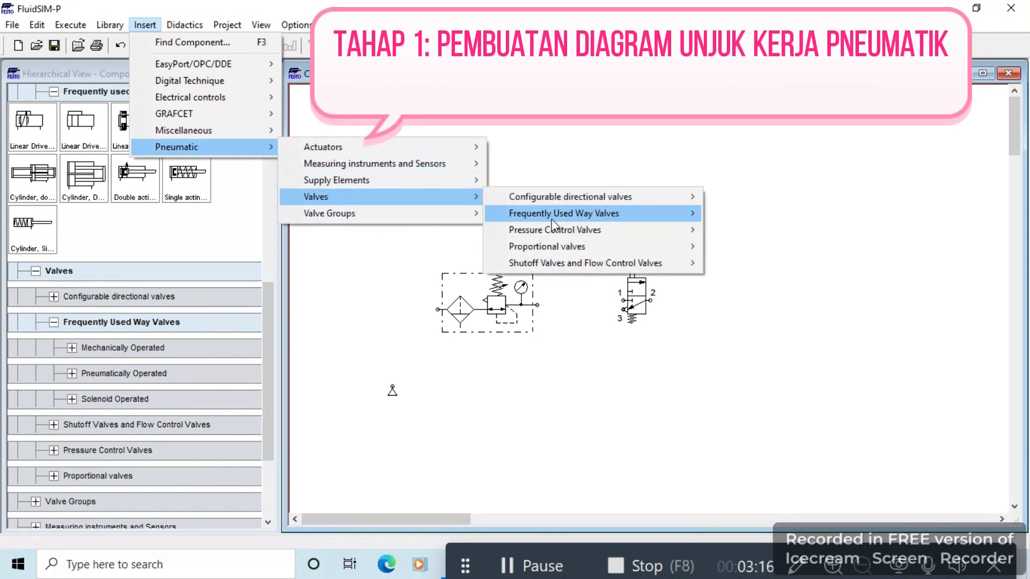
mouse_move(551, 219)
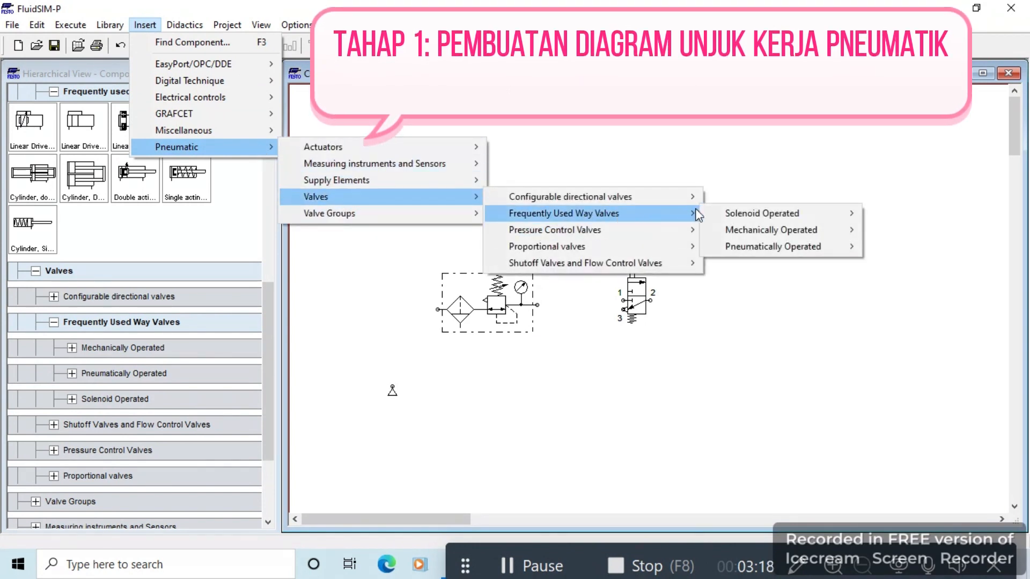
mouse_move(744, 216)
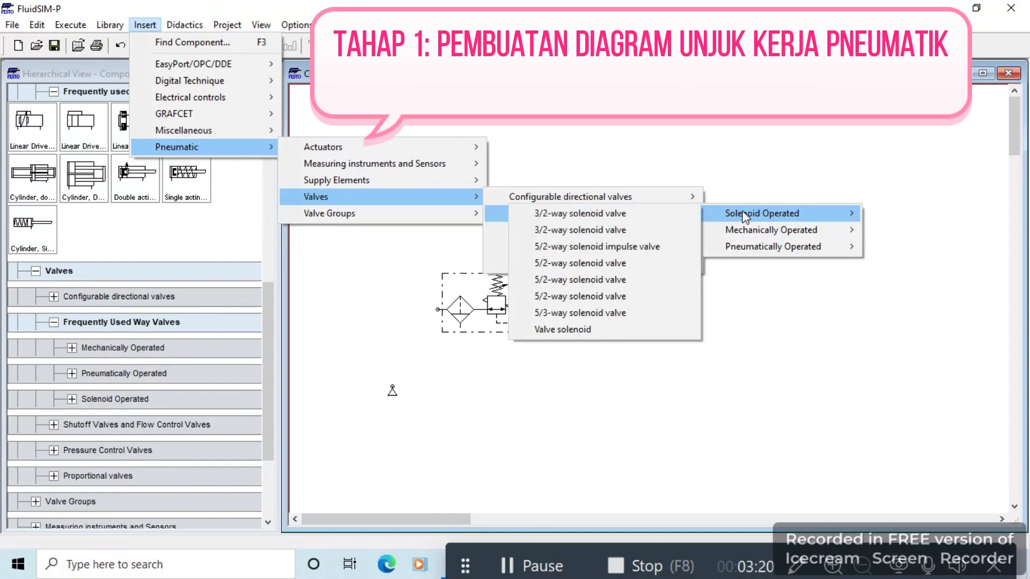
left_click(588, 246)
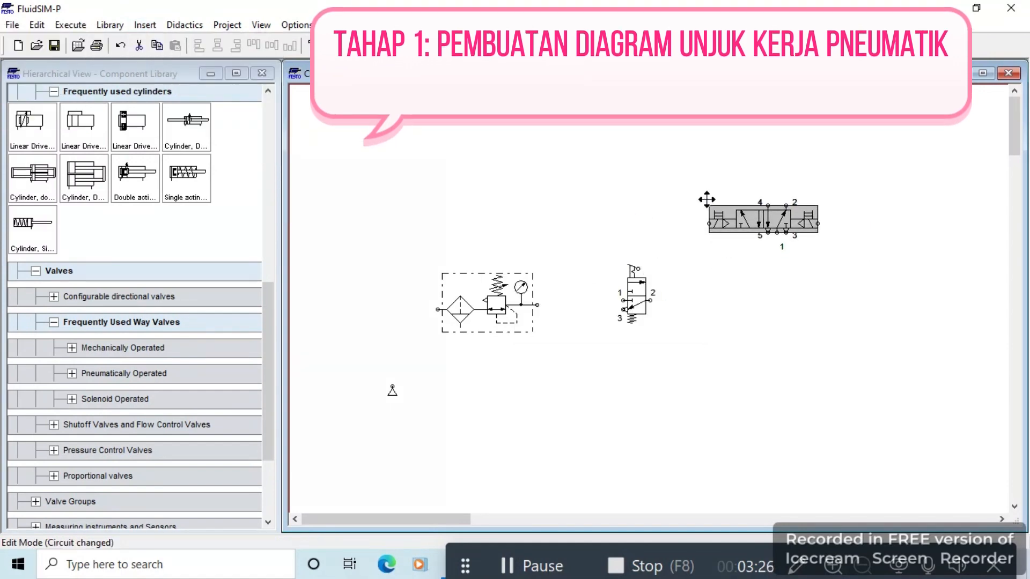
left_click(781, 370)
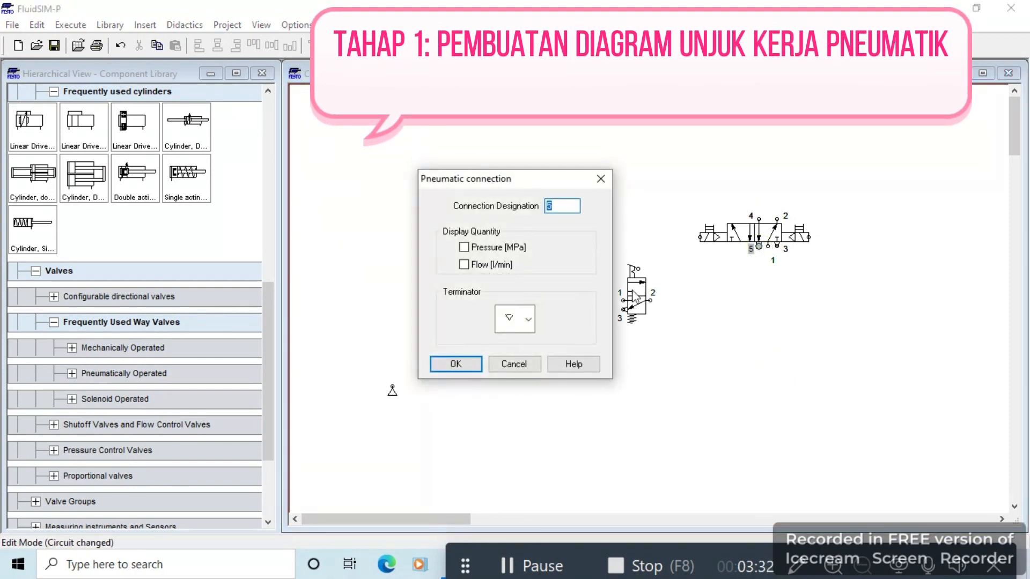
Step: Set the terminator of connection 5 on the 5/2-way solenoid impulse valve to the exhaust triangle with a stem
left_click(528, 322)
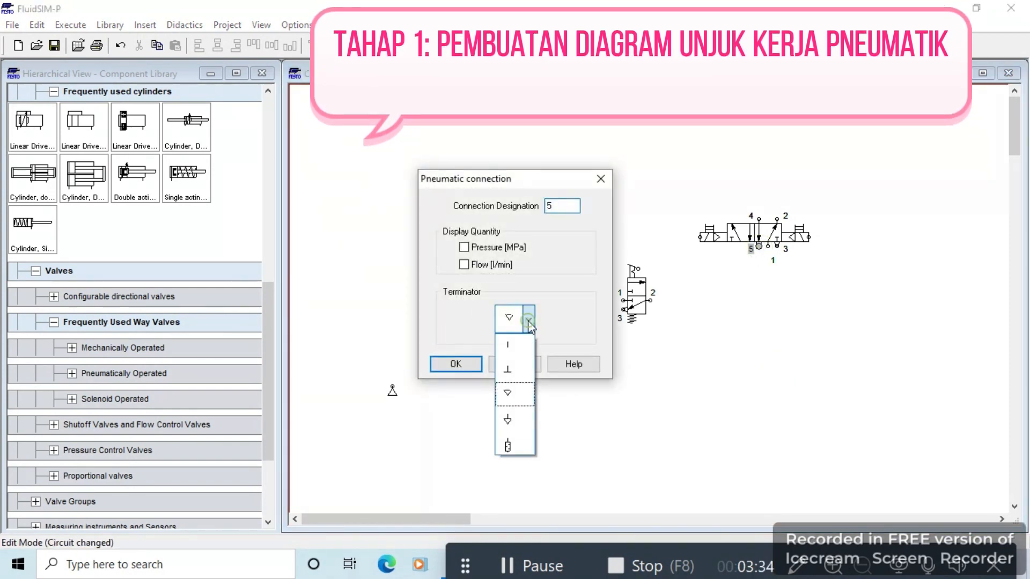
left_click(509, 422)
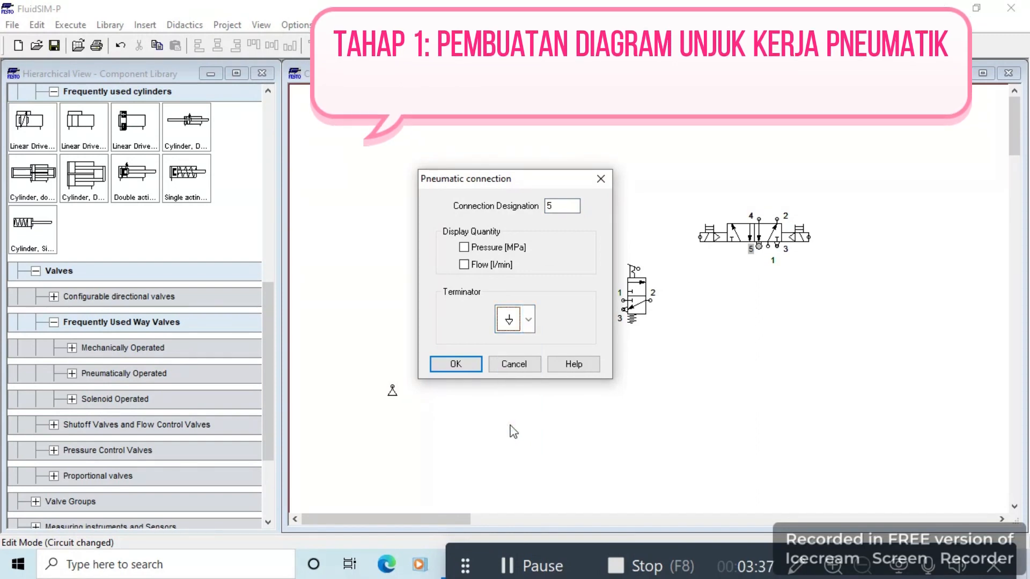
left_click(458, 362)
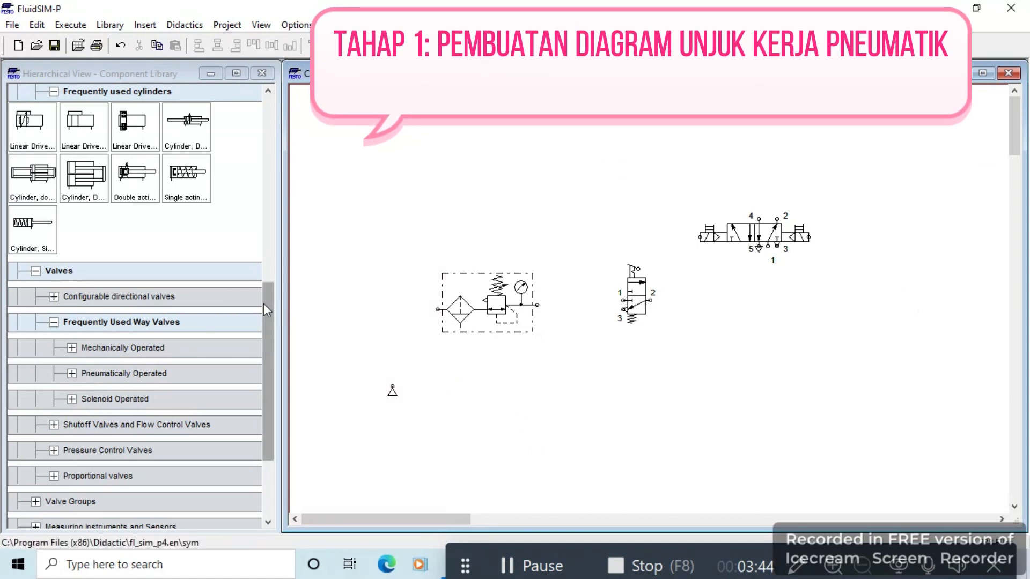
Step: Insert a double acting cylinder from the actuators and place it above the 5/2-way solenoid impulse valve
left_click_drag(263, 303, 272, 240)
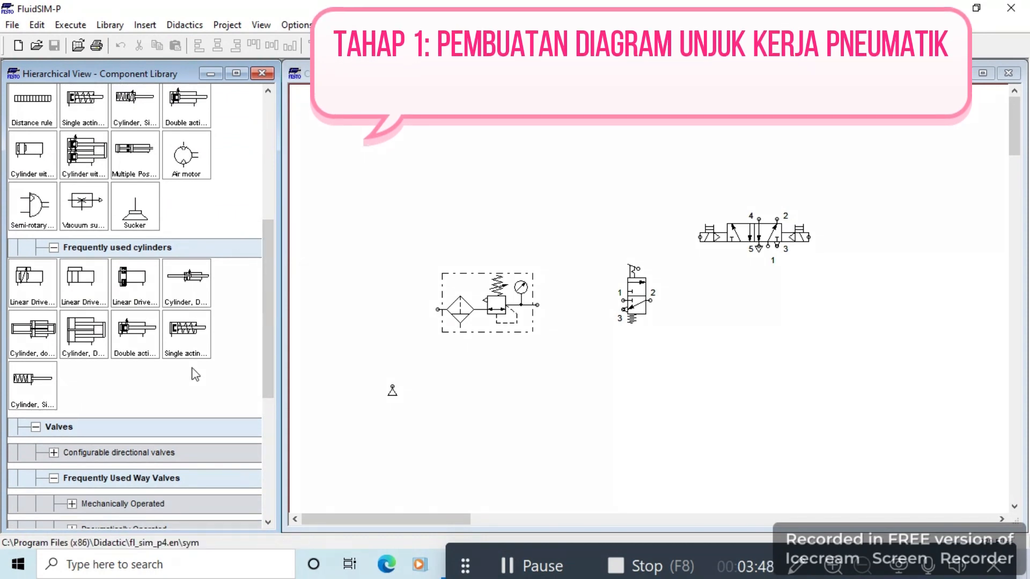
scroll(185, 276, "up", 1)
scroll(186, 276, "up", 1)
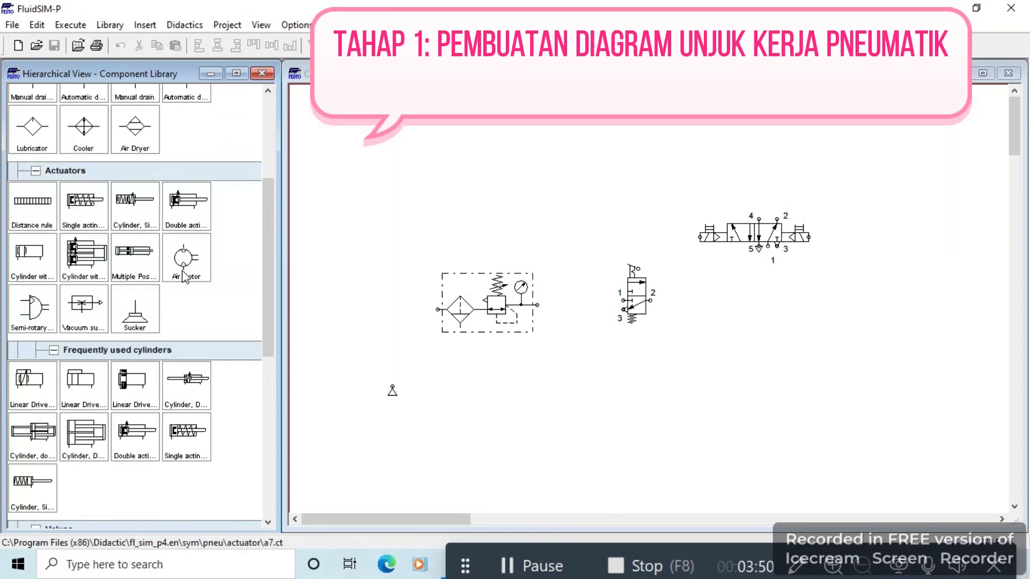
left_click(54, 349)
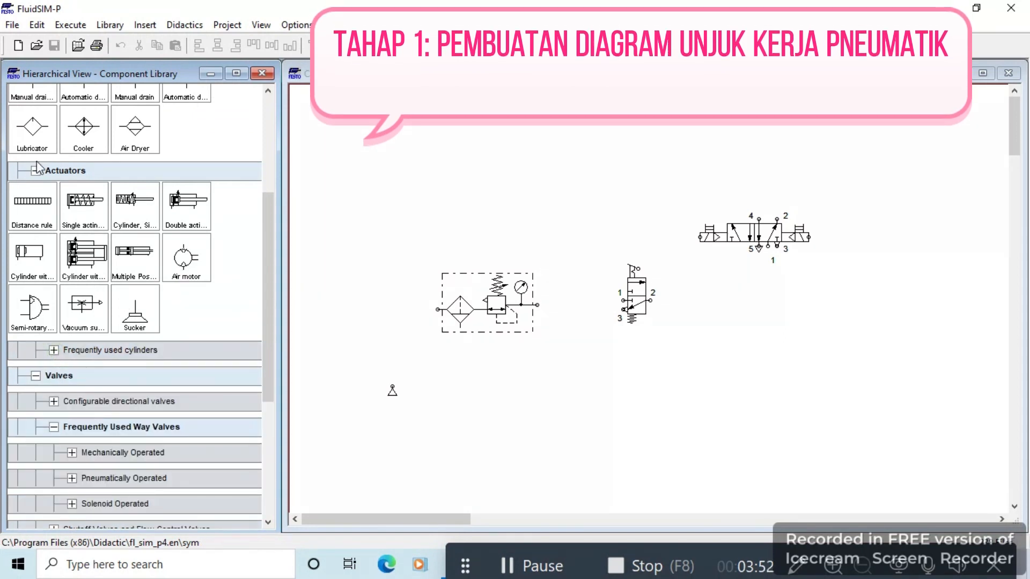
left_click(183, 210)
left_click_drag(183, 210, 762, 171)
left_click(804, 325)
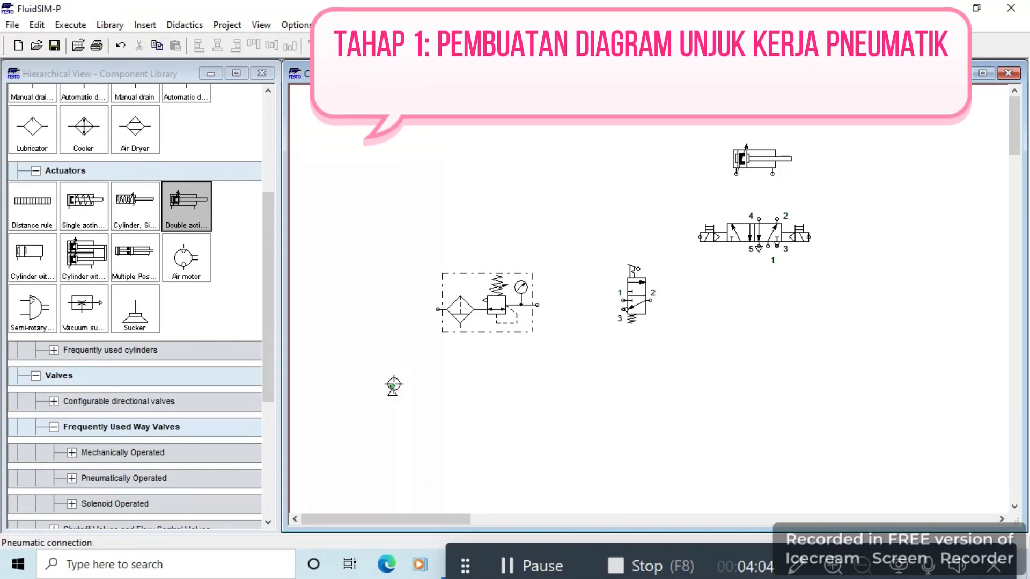
Step: Connect the air supply through the service unit and the 3/2-way valve to connection 1 of the 5/2-way valve
mouse_move(392, 385)
left_mouse_down()
mouse_move(392, 354)
mouse_move(438, 309)
left_mouse_up()
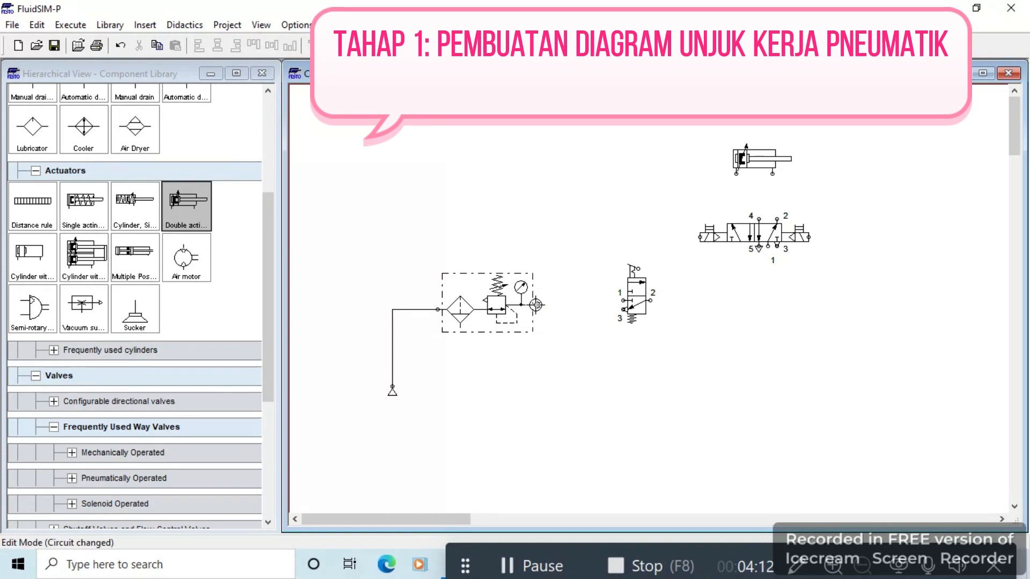
left_click_drag(616, 301, 622, 300)
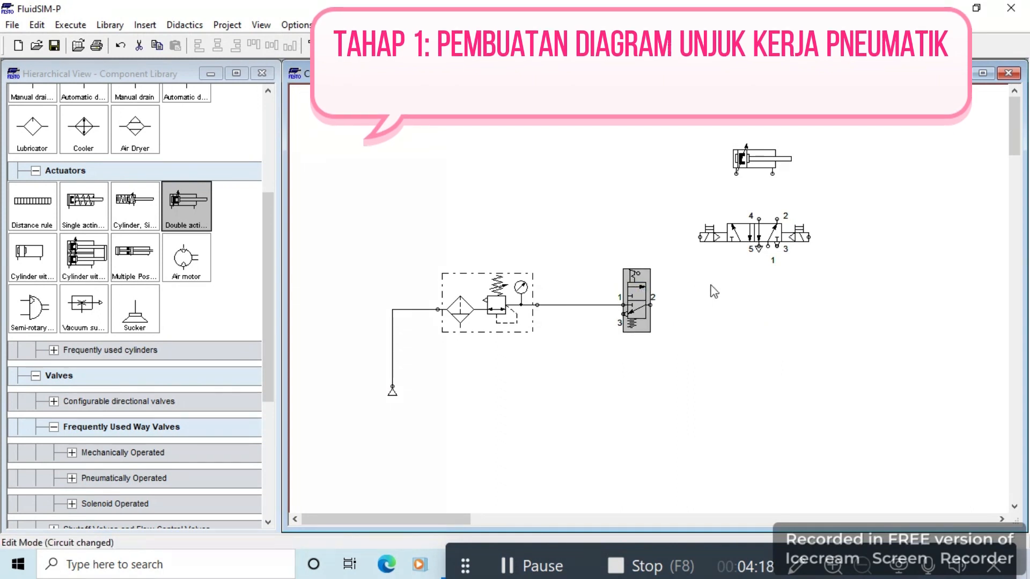
left_click(729, 311)
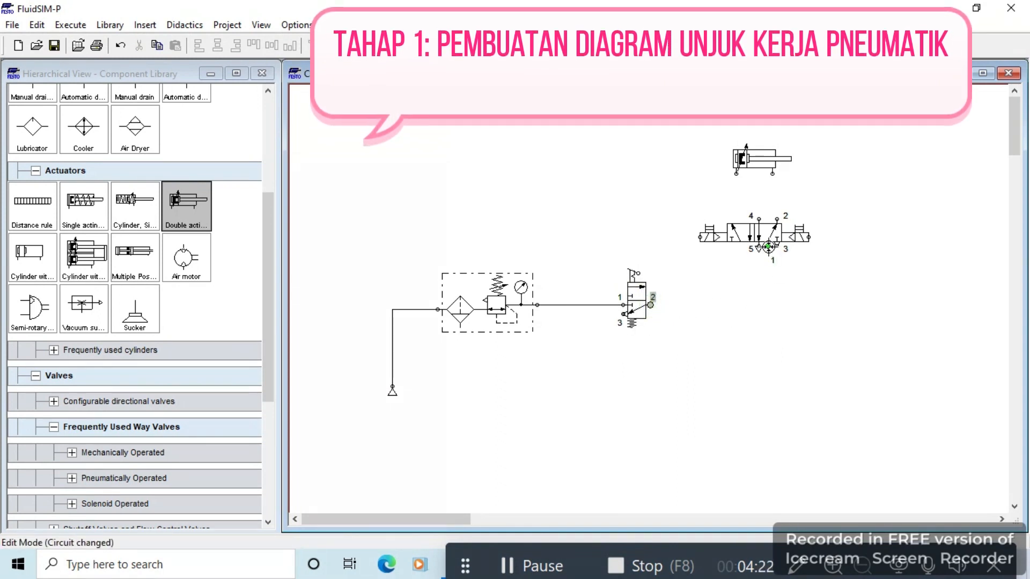
left_click_drag(650, 305, 768, 247)
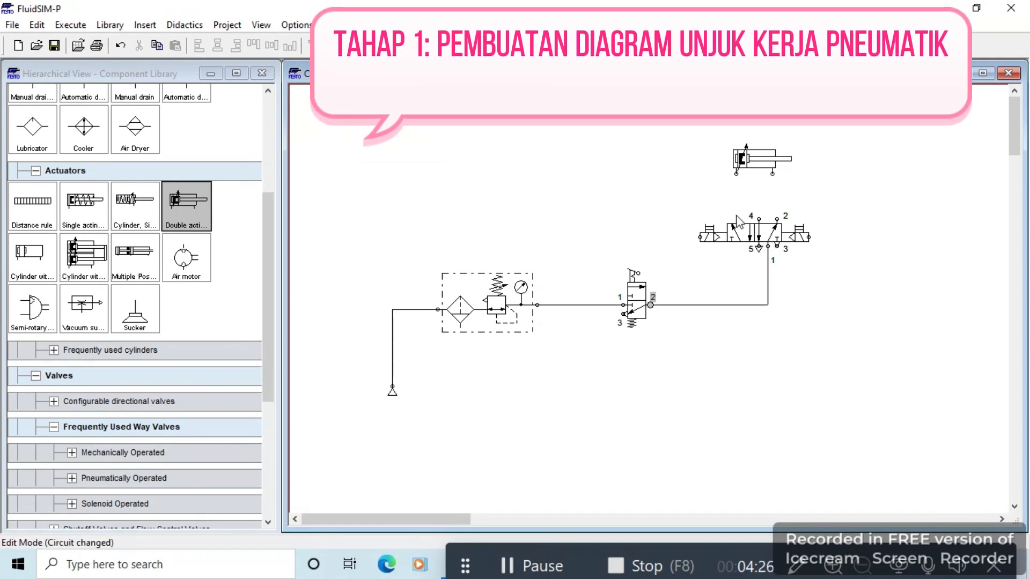
Step: Connect ports 4 and 2 of the 5/2-way valve to the cylinder's two ports and nudge the cylinder slightly right
left_click_drag(758, 219, 736, 175)
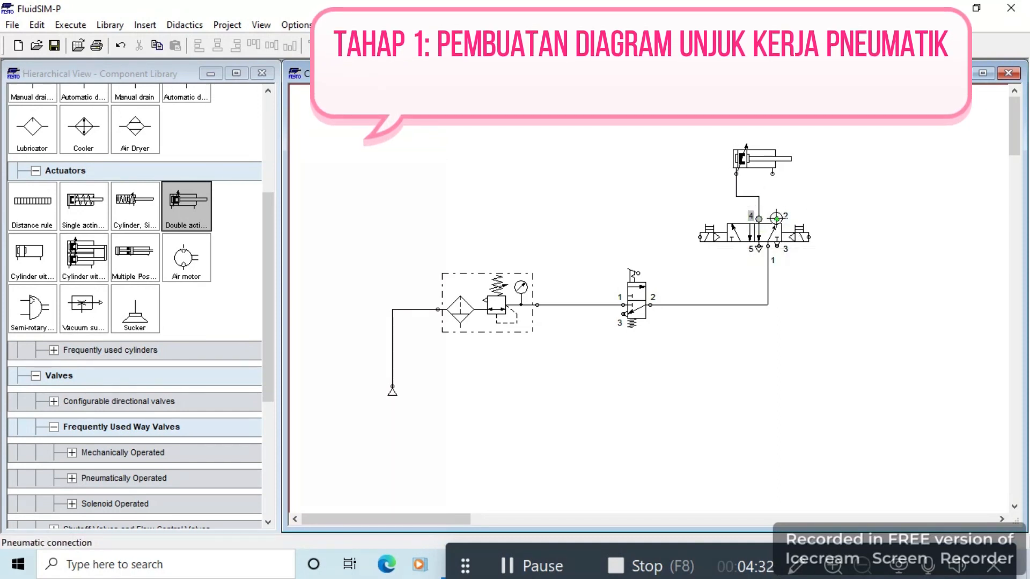
left_click_drag(773, 173, 776, 219)
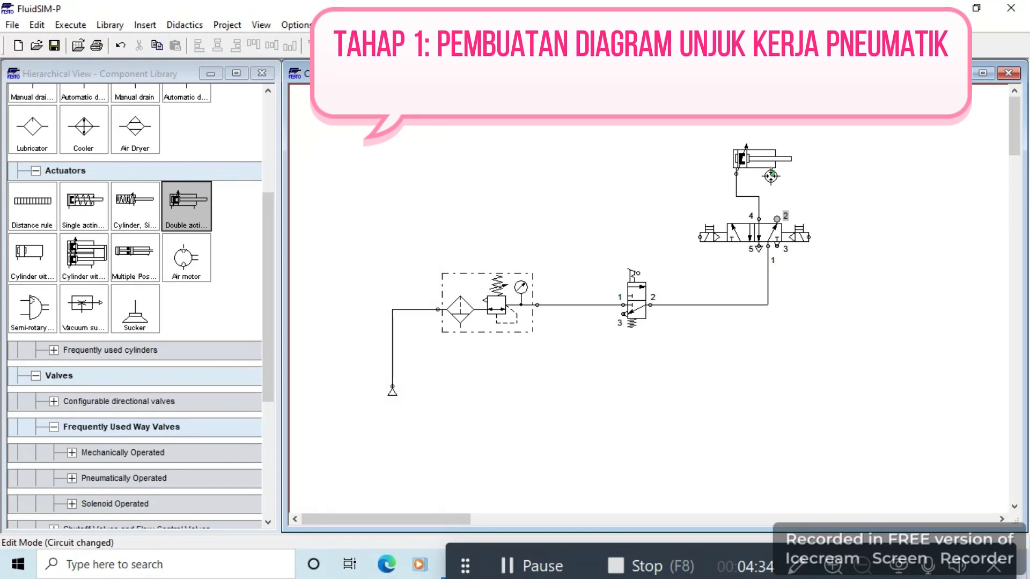
left_click_drag(764, 166, 769, 166)
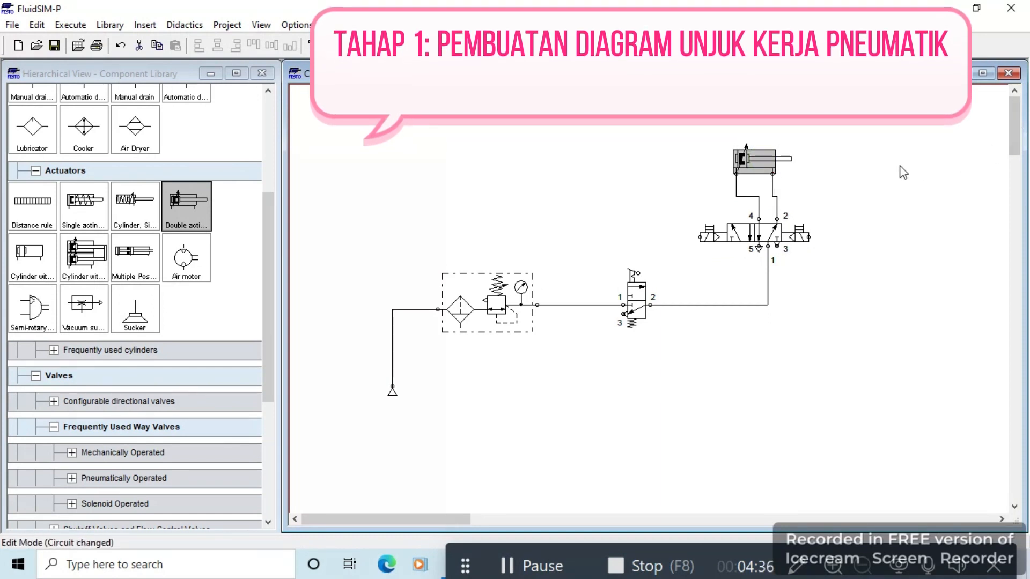
key("Right")
key("Right")
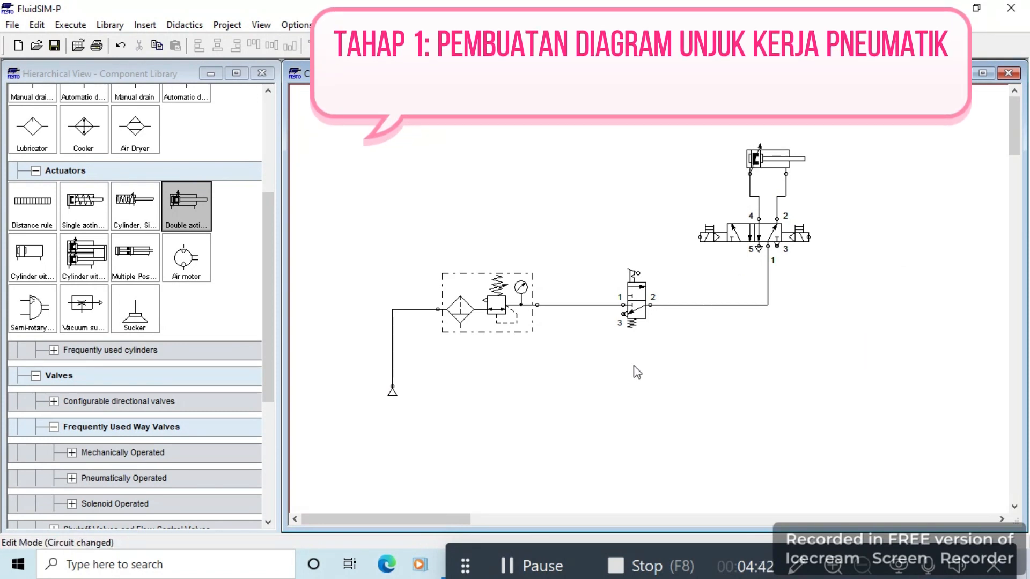
Step: Label the 5/2-way valve's left solenoid Y1 and its right solenoid Y2
double_click(701, 237)
type("Y")
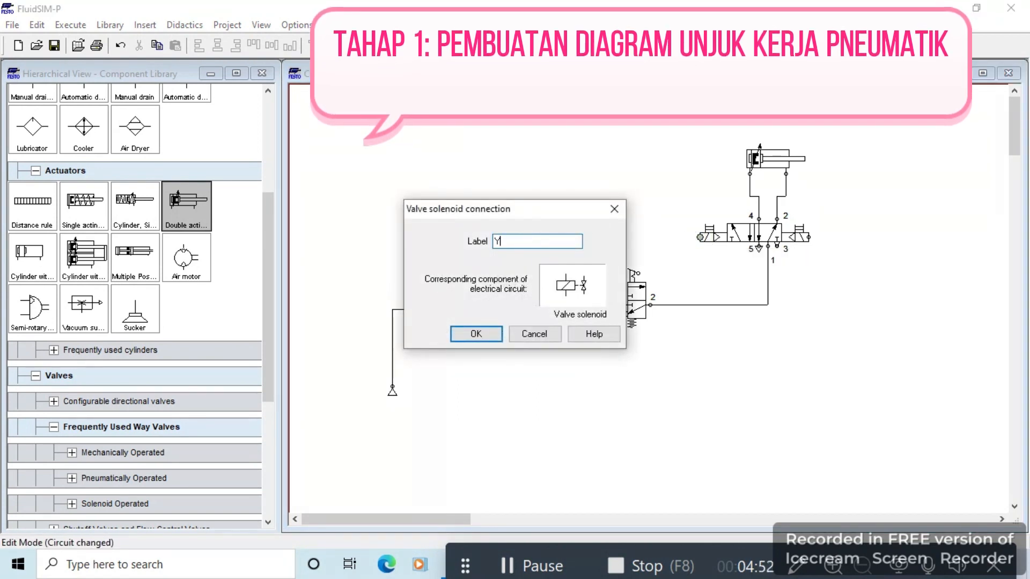
type("1")
left_click(475, 333)
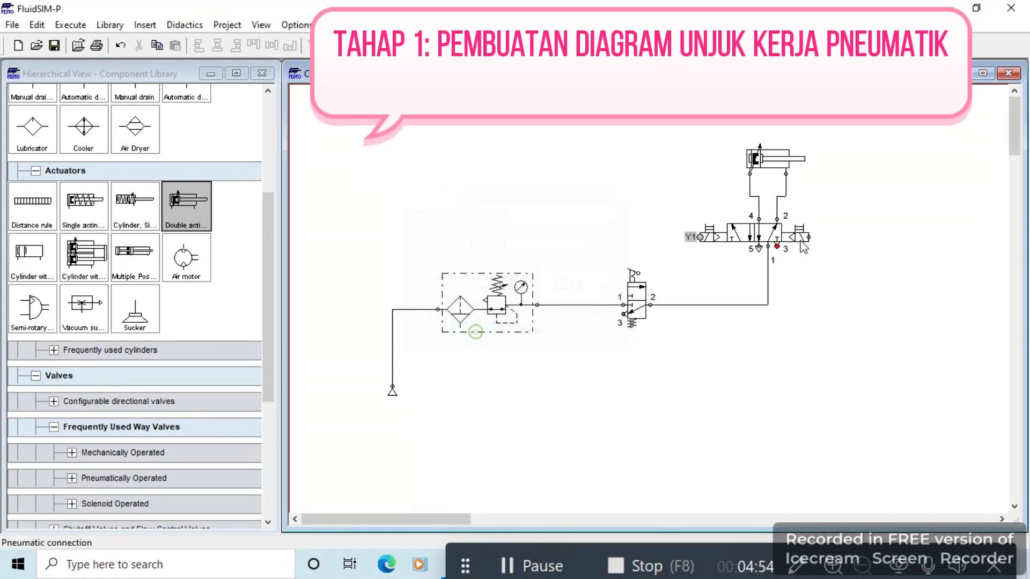
double_click(808, 237)
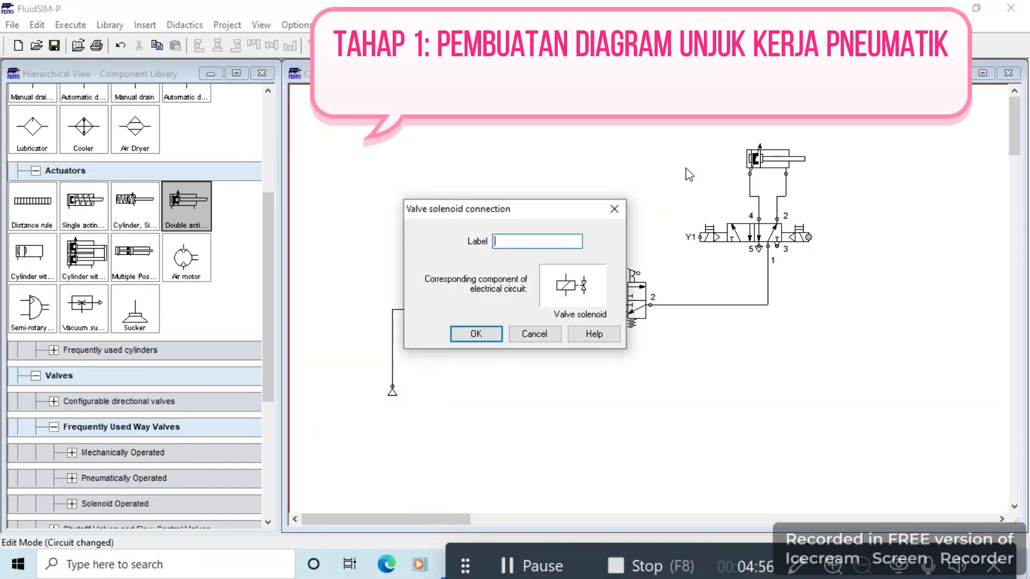
type("Y2")
left_click(475, 334)
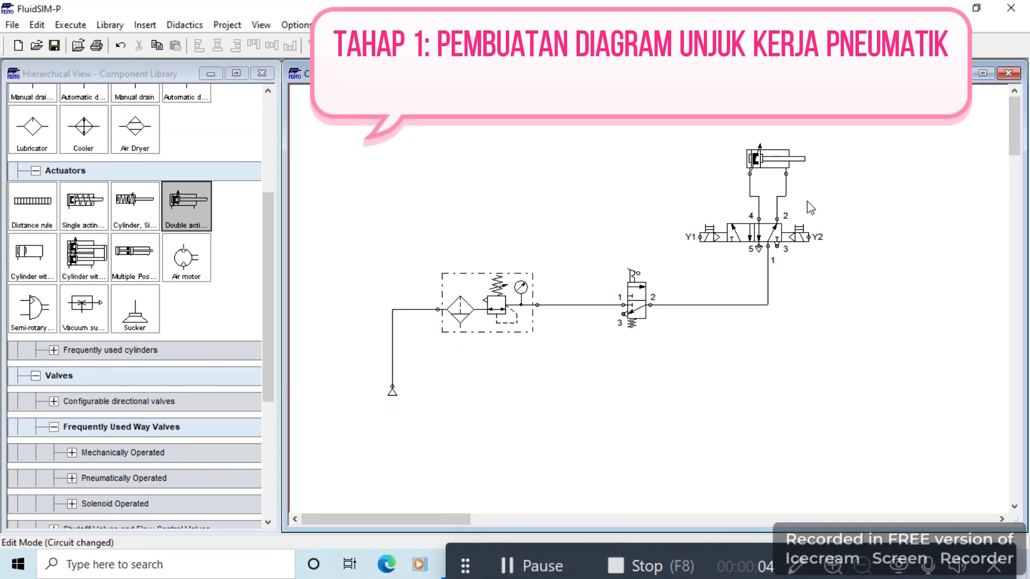
Step: Enable the Force [N] display quantity in the double acting cylinder's parameters
mouse_move(775, 162)
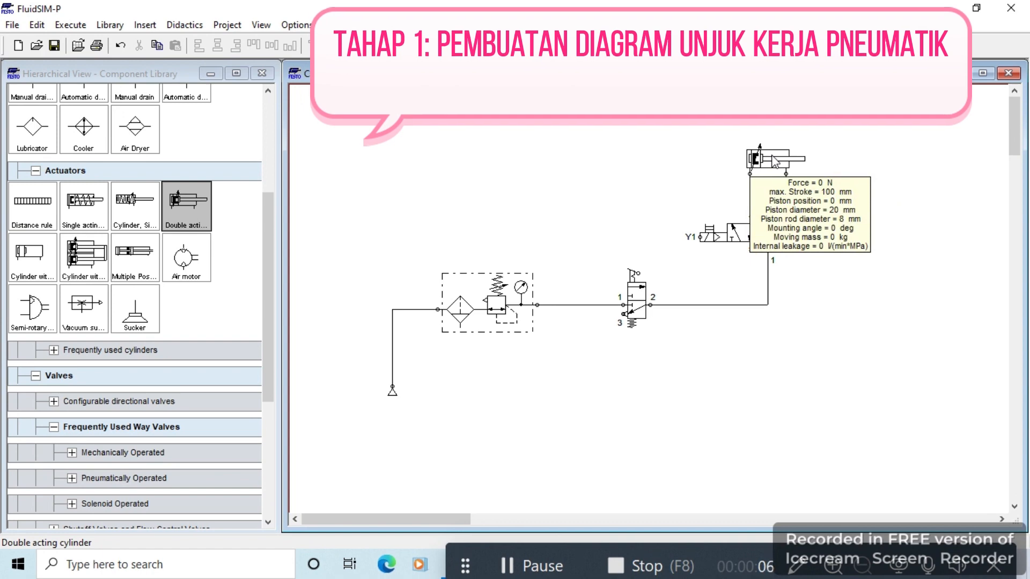
double_click(771, 155)
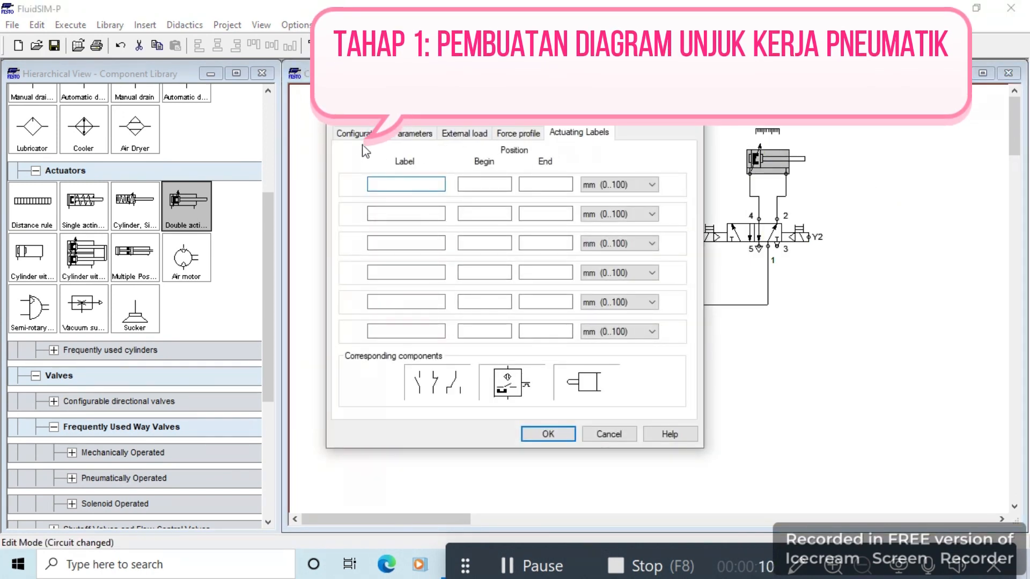
left_click(354, 132)
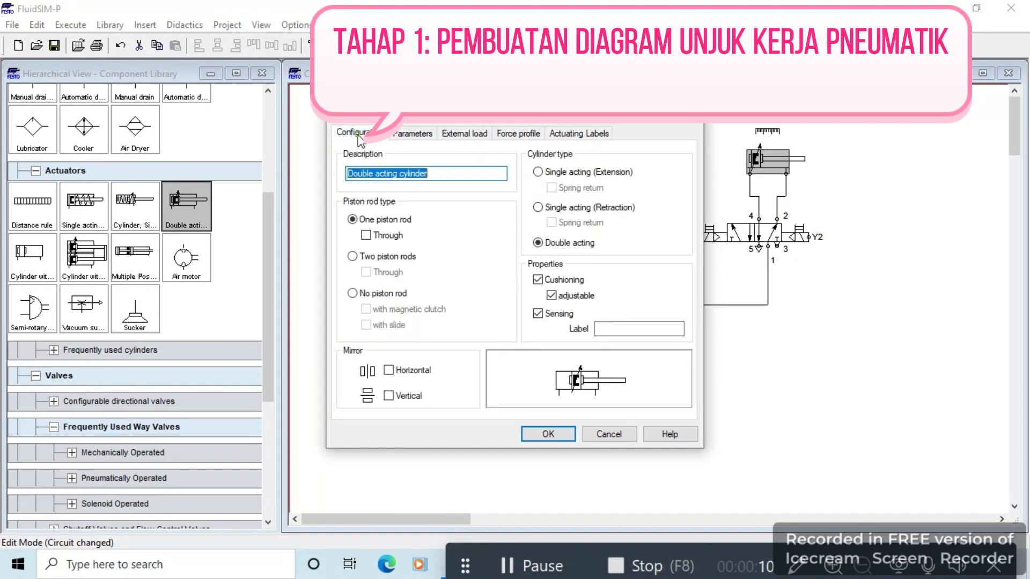
left_click(414, 135)
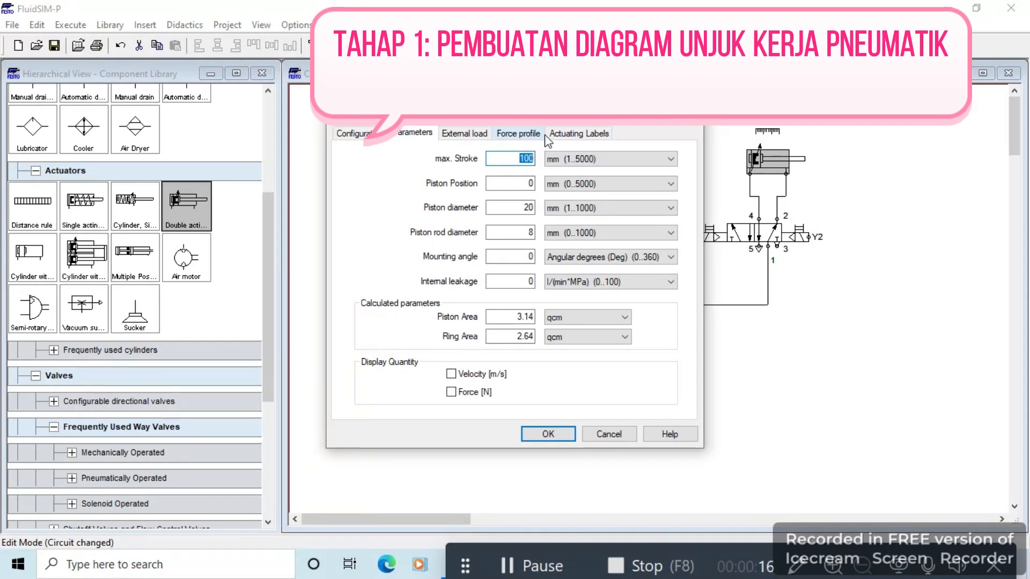
left_click(452, 393)
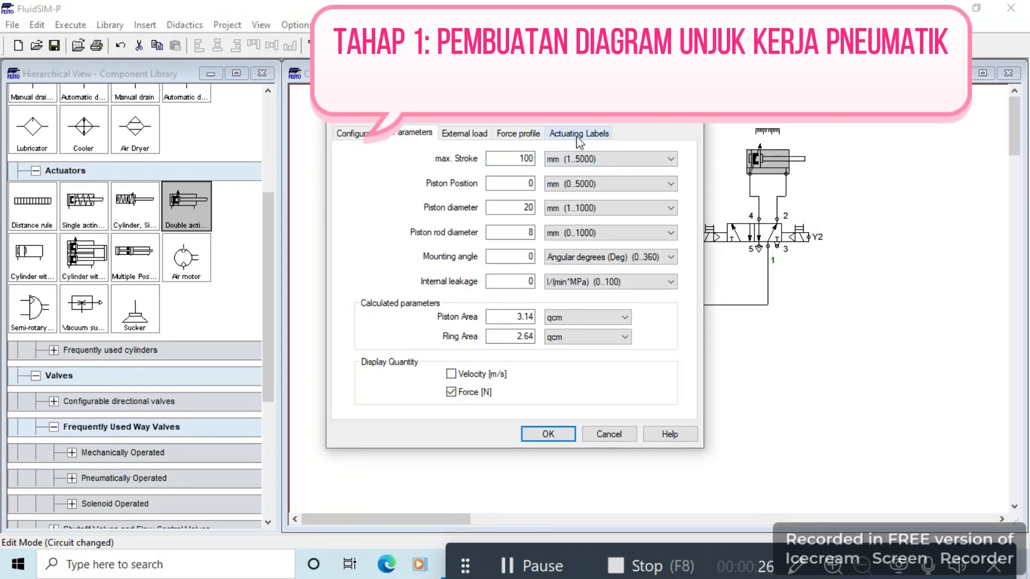
Step: Define the cylinder's actuating labels: S1 with begin and end at 0 mm, S2 with begin and end at 100 mm
left_click(593, 137)
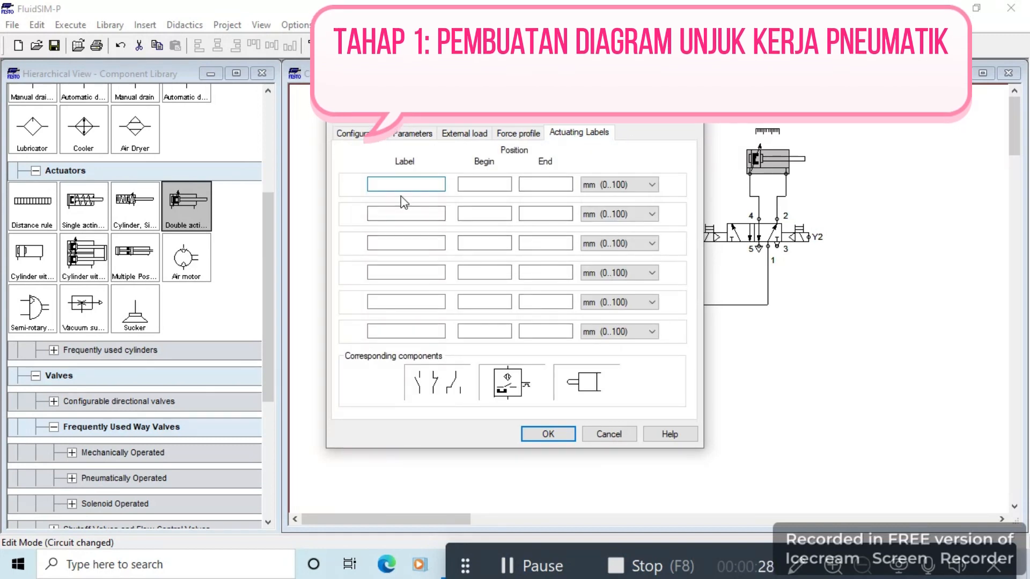
type("S1")
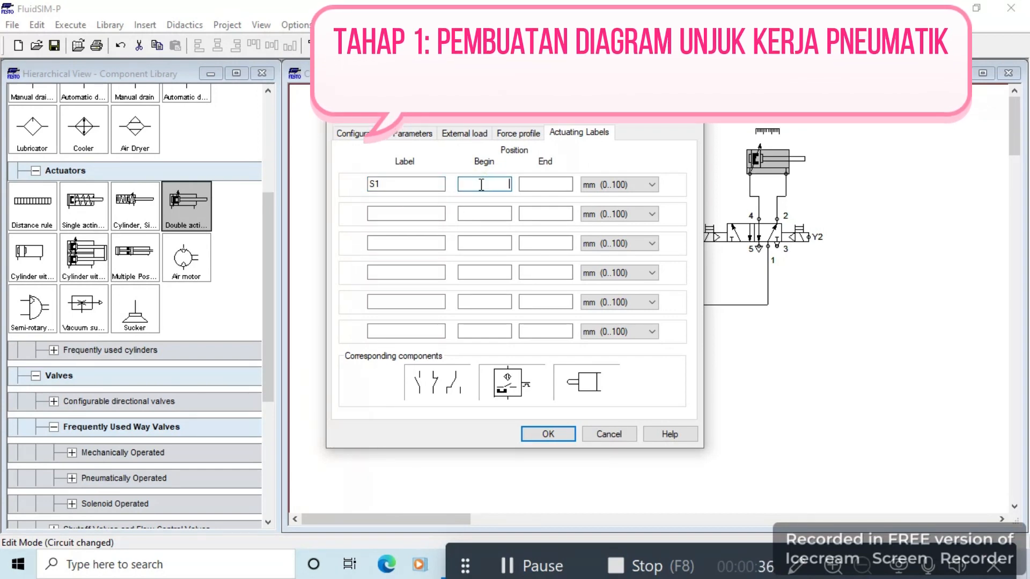
key("Tab")
type("0")
left_click(381, 213)
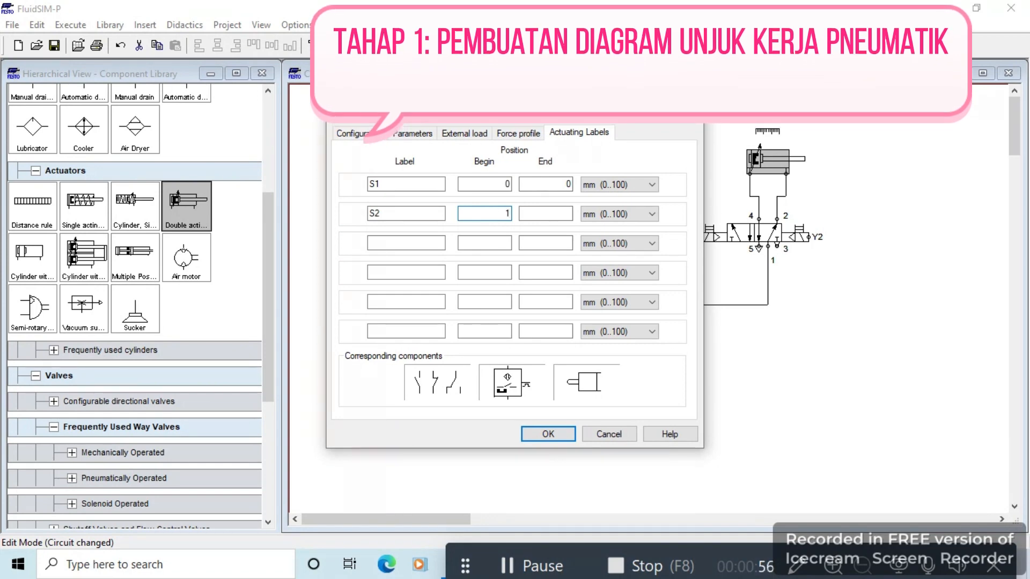
type("00")
left_click(555, 213)
type("100")
left_click(548, 435)
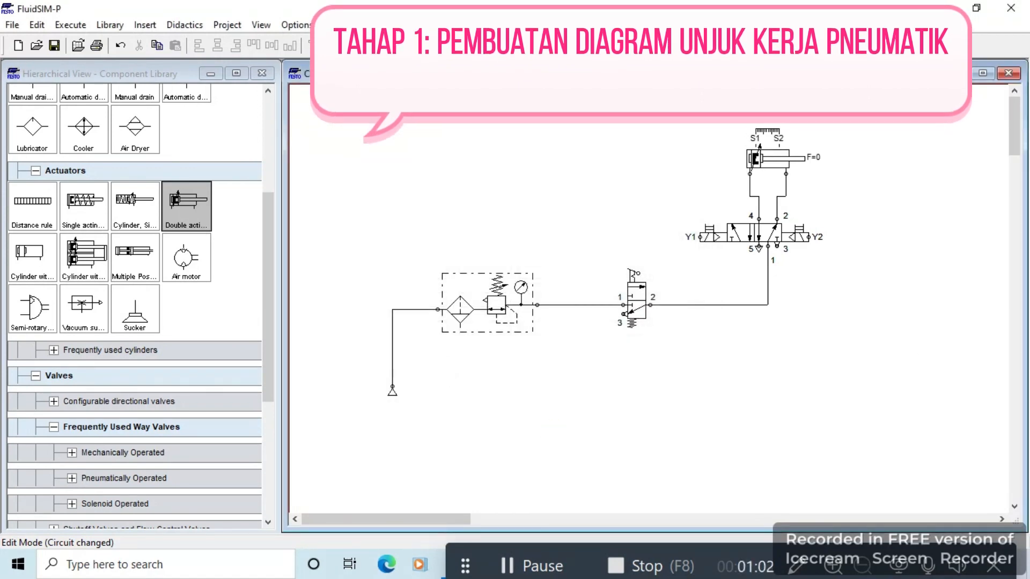
Step: Move the distance rule with the S1 and S2 marks to the right, above the end of the cylinder's piston rod
mouse_move(771, 138)
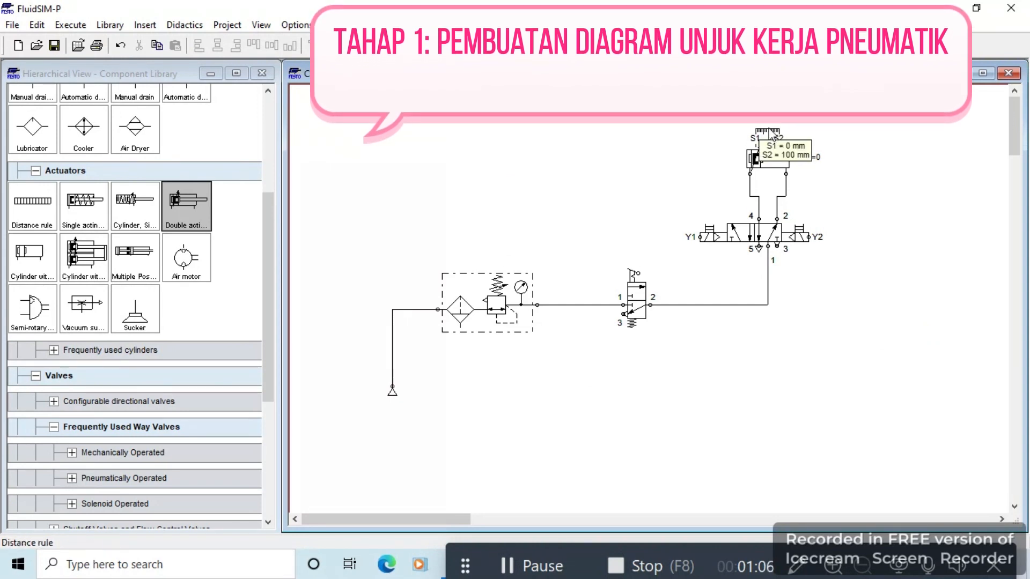
left_click_drag(771, 138, 808, 143)
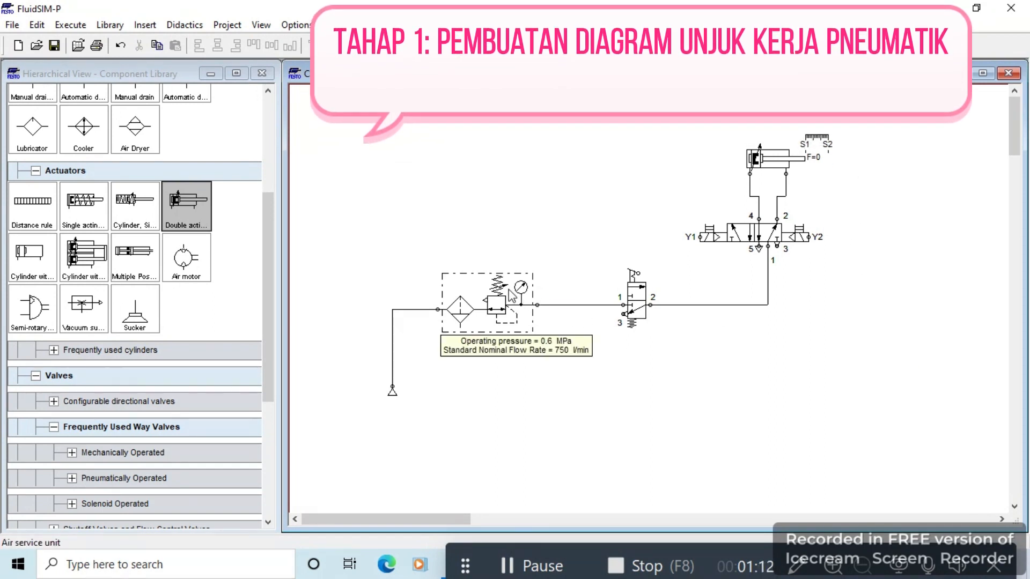
scroll(511, 295, "down", 2)
scroll(511, 294, "up", 2)
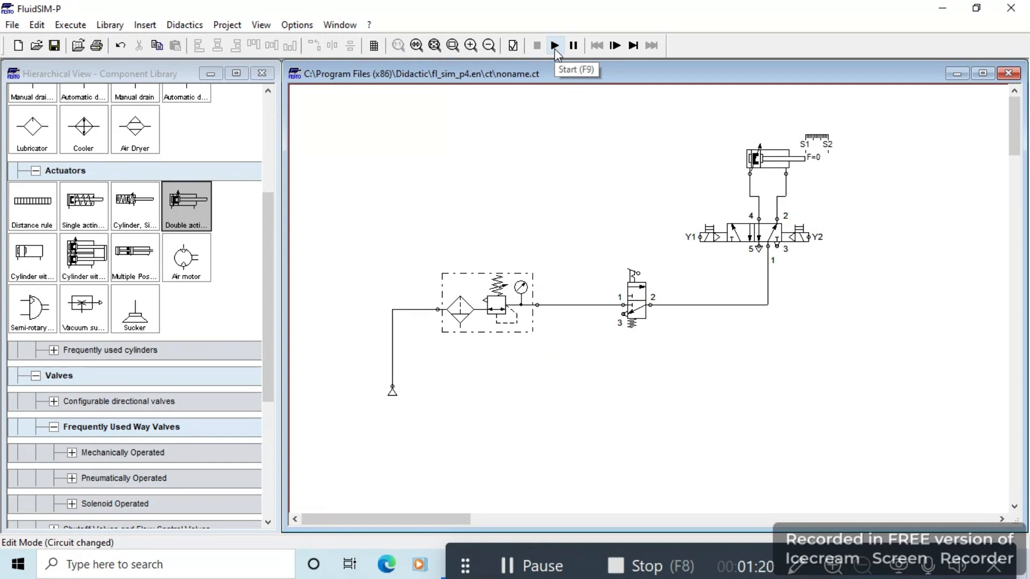
Step: Simulate the circuit, actuate the lever valve, switch the 5/2-way valve repeatedly with solenoids Y1 and Y2, and stop the simulation
left_click(555, 48)
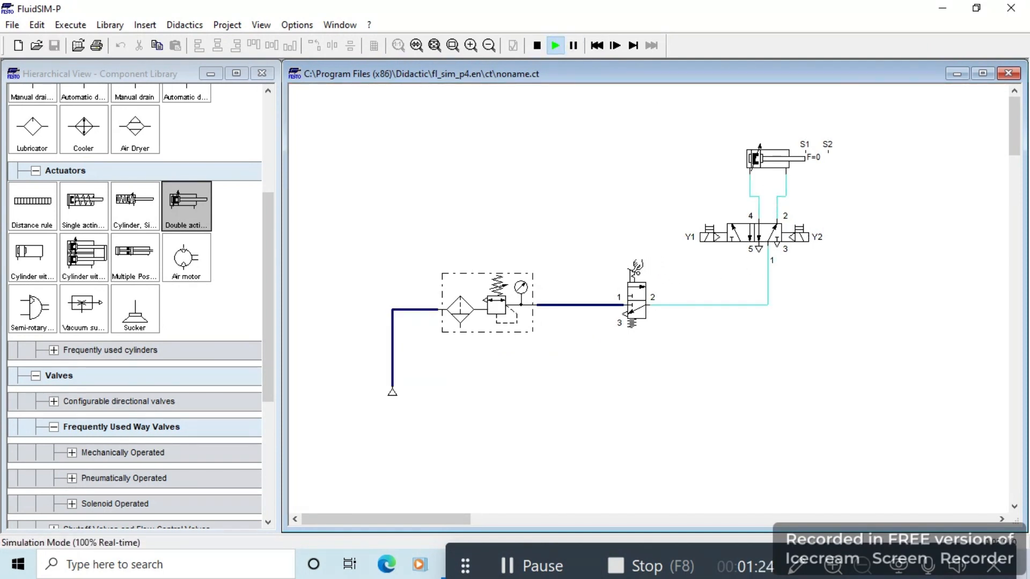
left_click(636, 266)
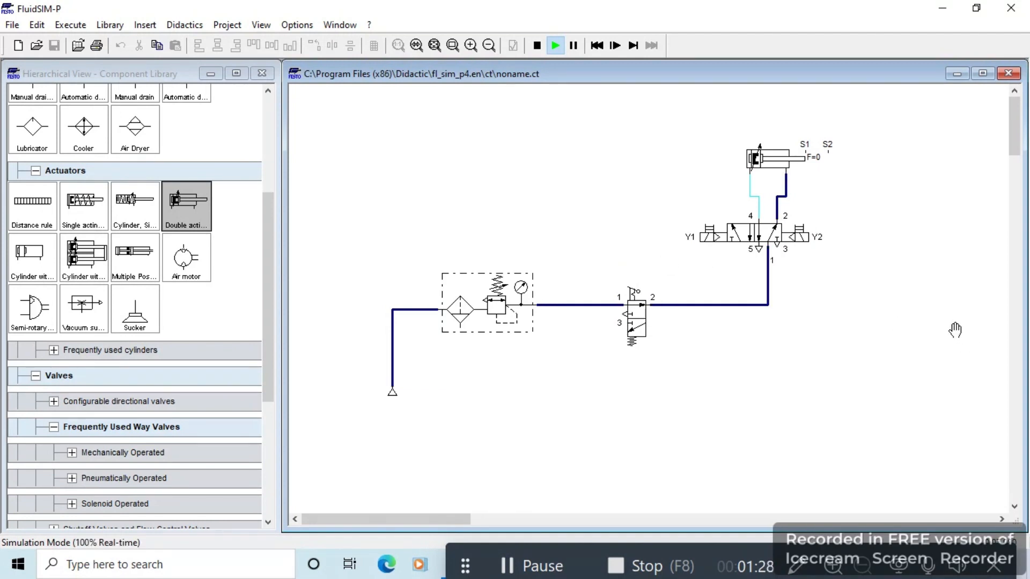
left_click(712, 237)
left_click(713, 235)
left_click(834, 223)
left_click(707, 234)
left_click(833, 225)
left_click(709, 235)
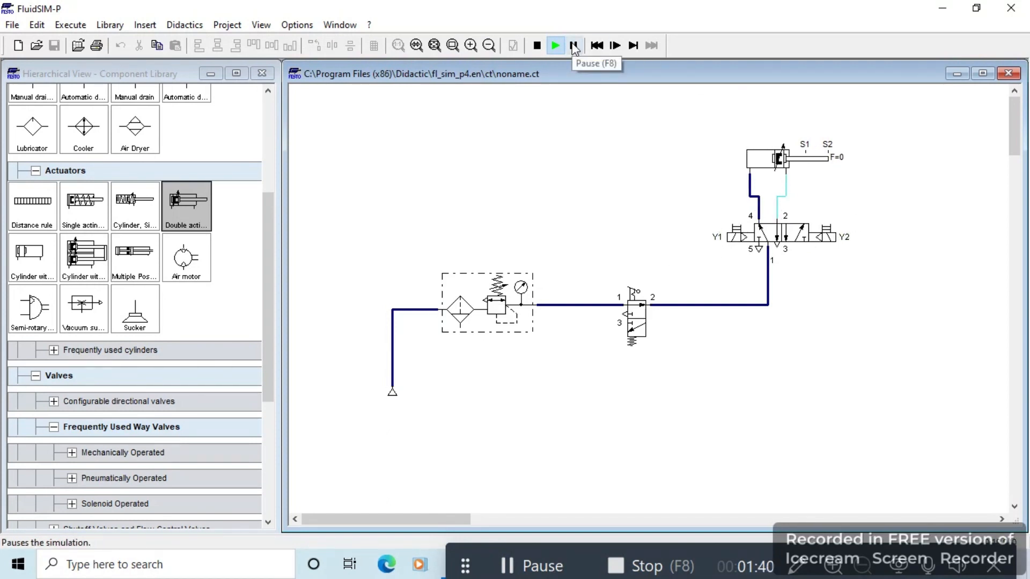
left_click(538, 46)
Step: Bring up empty drawing space below the circuit and collapse the Supply Elements and Pneumatic groups in the component library
scroll(808, 345, "down", 3)
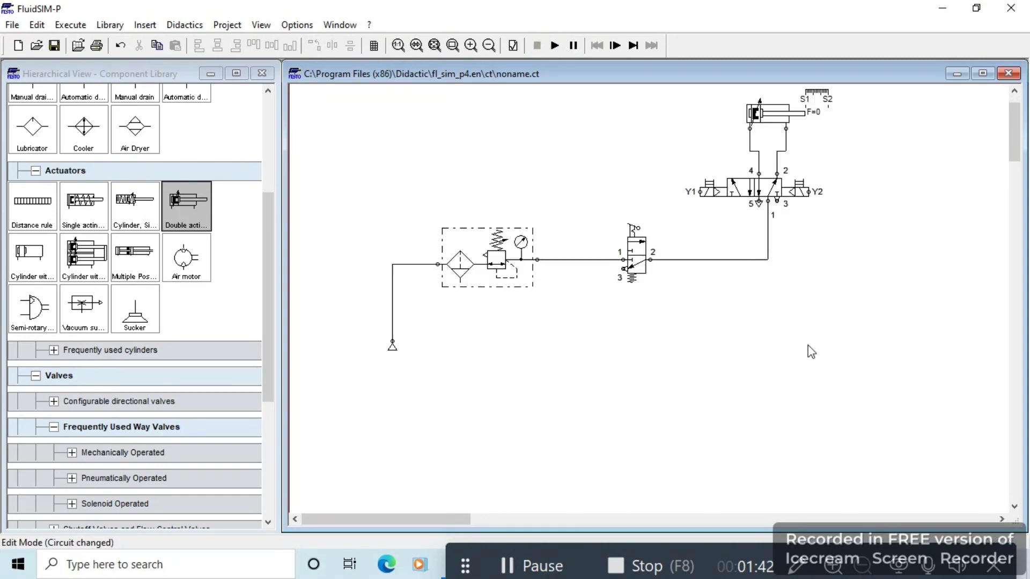
scroll(807, 349, "down", 1)
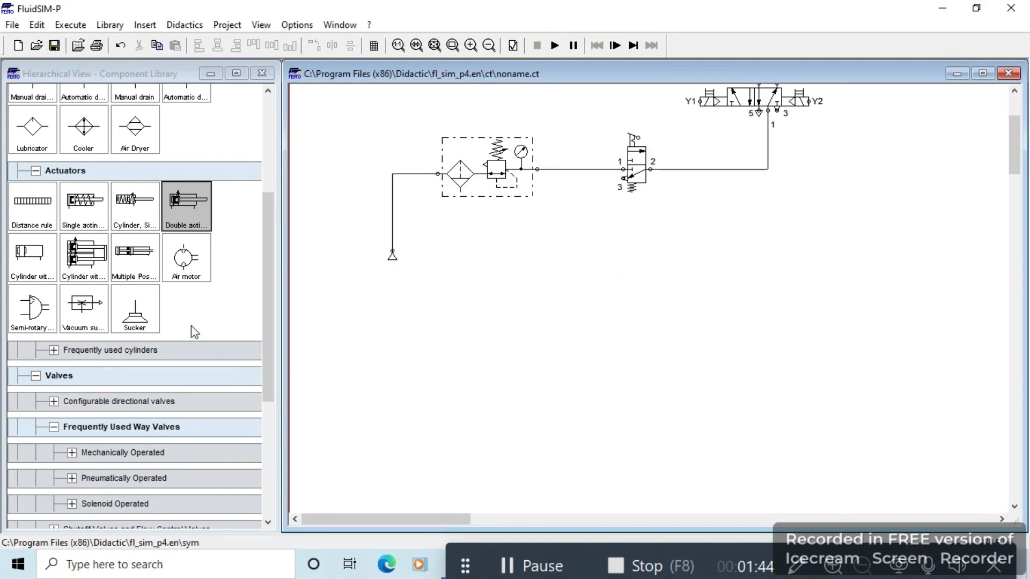
scroll(32, 148, "up", 5)
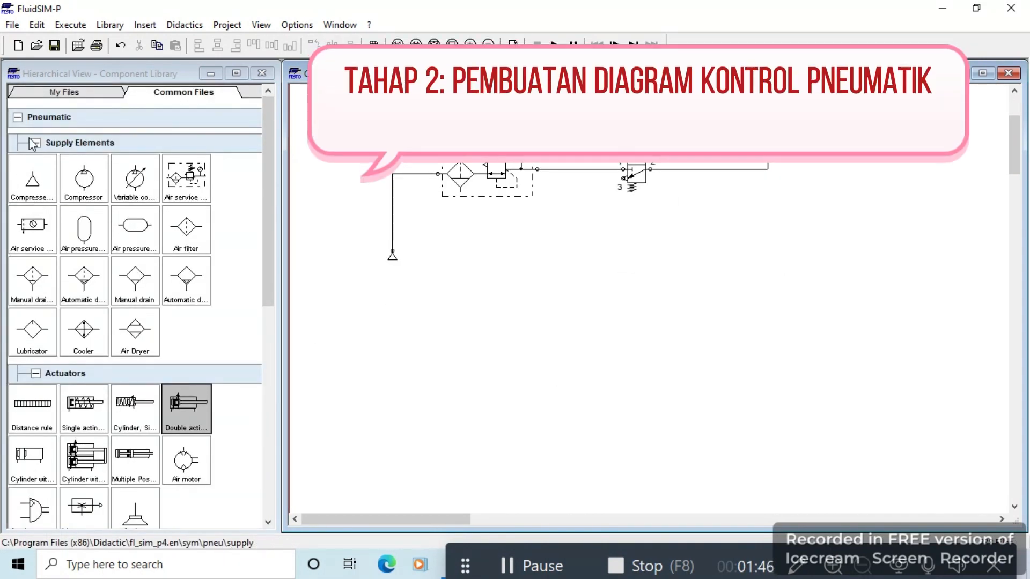
left_click(34, 143)
left_click(18, 117)
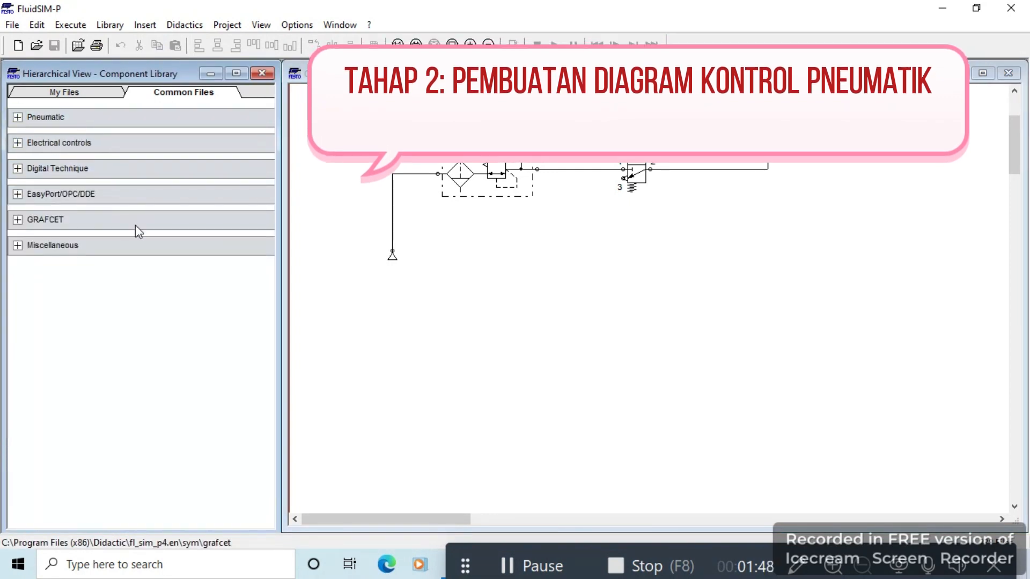
Step: Place a +24V electrical connection below the compressed air source and a 0V connection further down beneath it
left_click(18, 143)
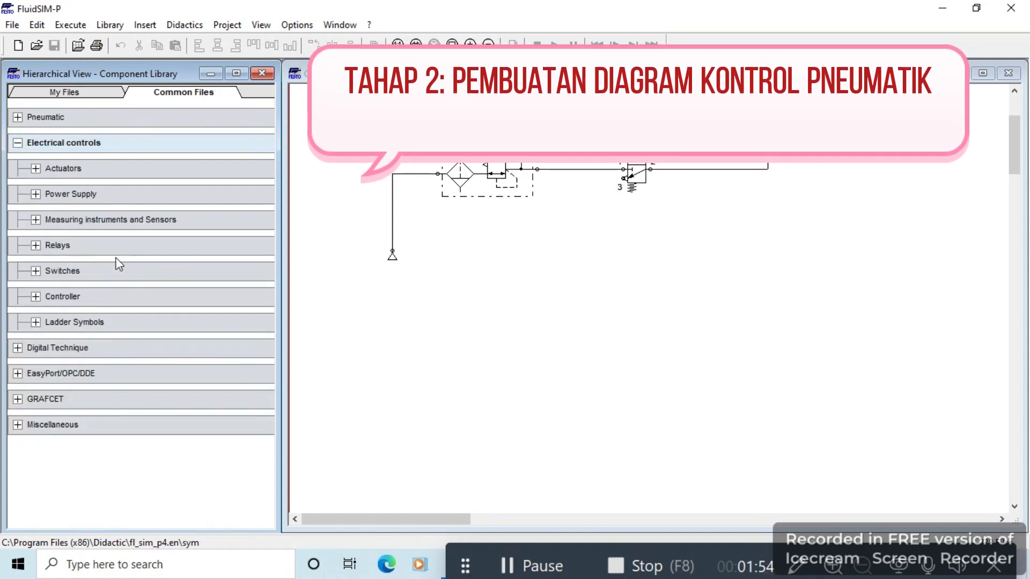
left_click(36, 194)
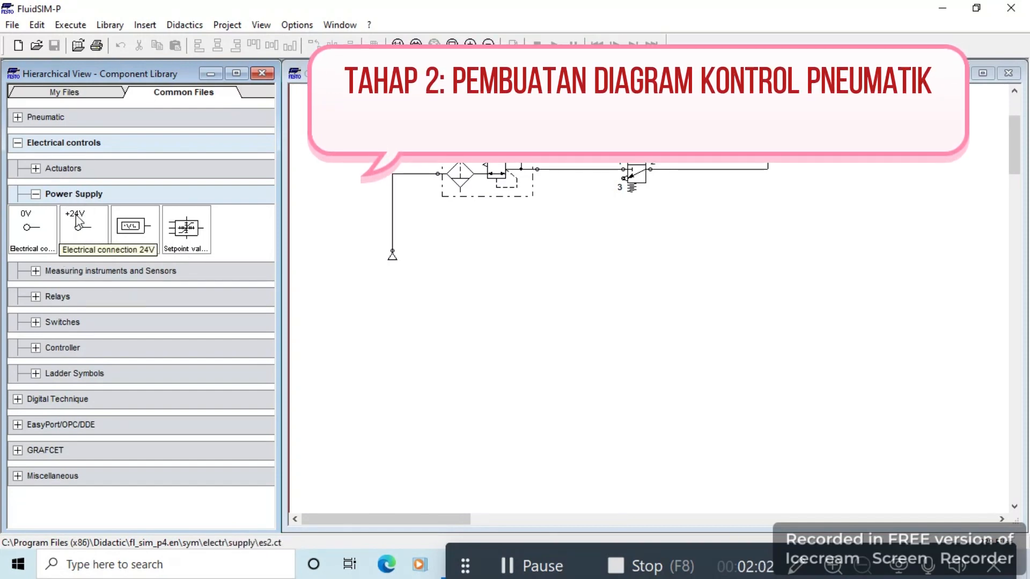
mouse_move(77, 220)
left_mouse_down()
mouse_move(409, 368)
mouse_move(387, 321)
mouse_move(168, 298)
mouse_move(377, 446)
mouse_move(383, 492)
left_mouse_up()
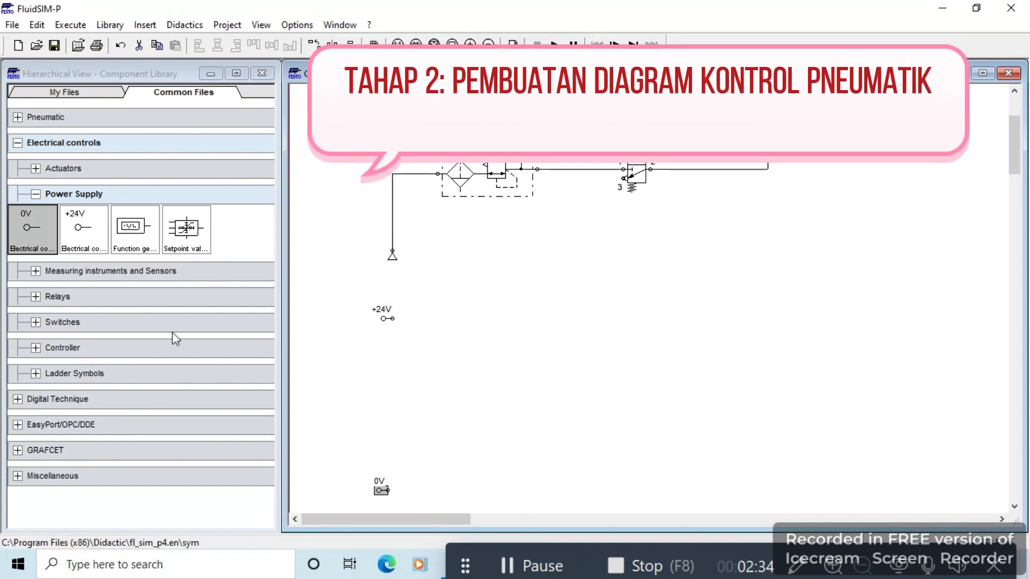
Step: Add a relay to the right of the supply connections and a valve solenoid further right at about the same height
left_click(35, 270)
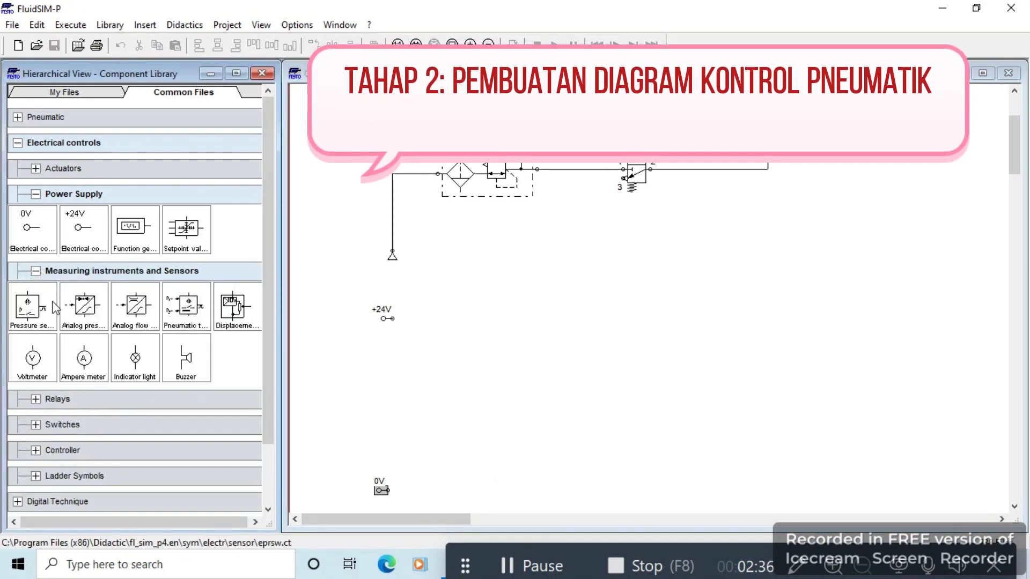
mouse_move(270, 250)
left_mouse_down()
mouse_move(269, 275)
mouse_move(271, 259)
left_mouse_up()
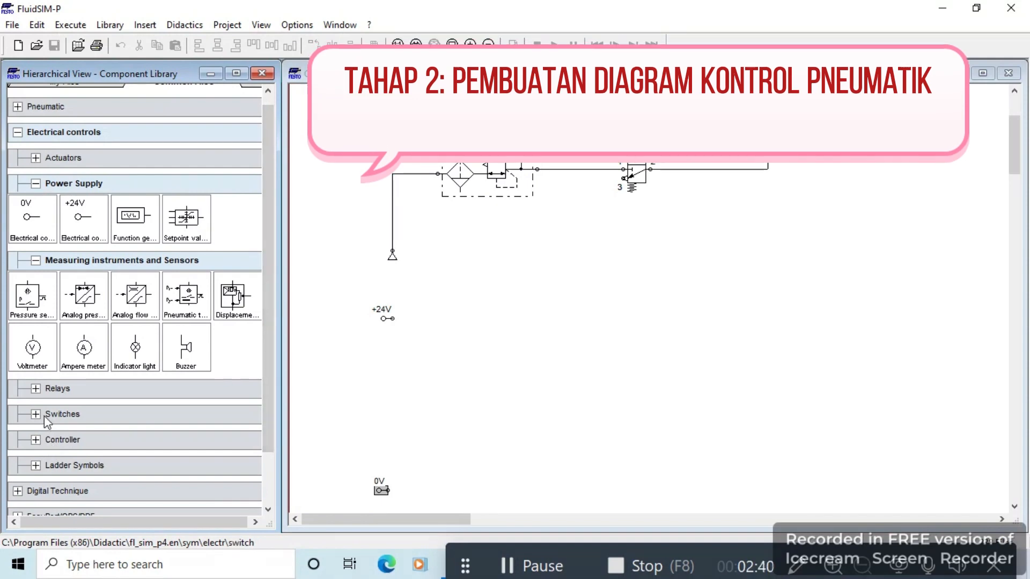
left_click(36, 390)
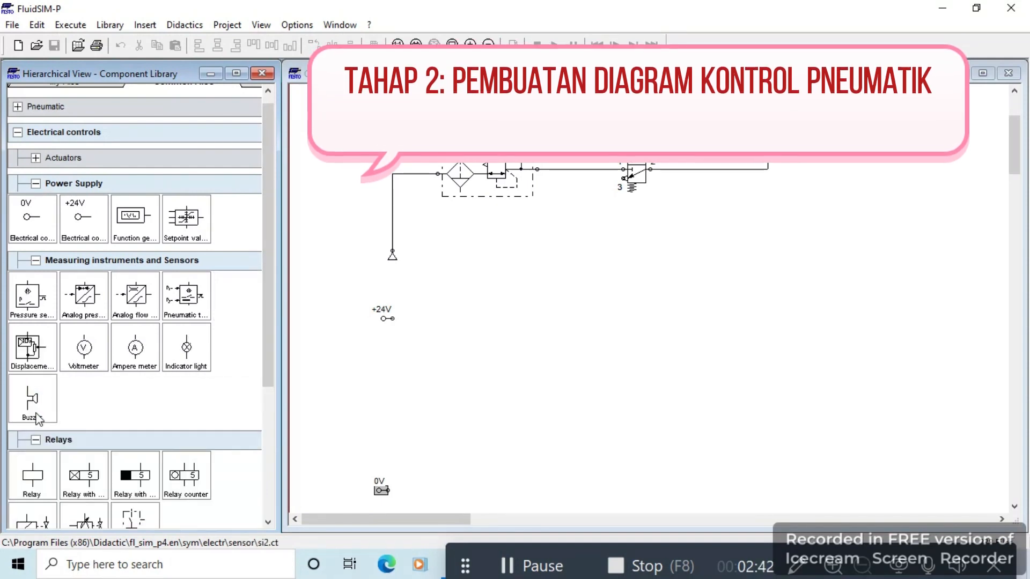
scroll(42, 405, "down", 2)
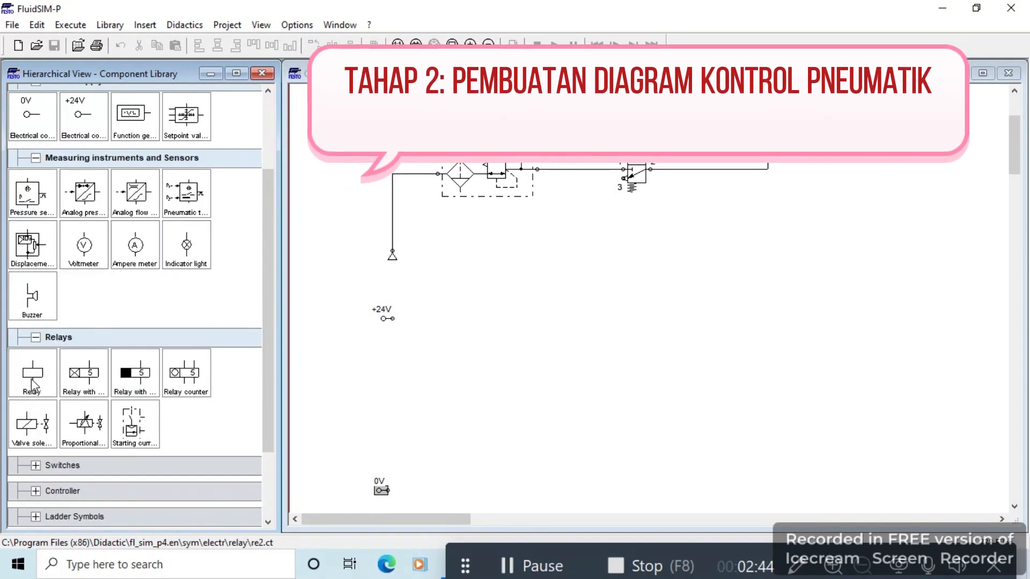
left_click_drag(33, 386, 547, 400)
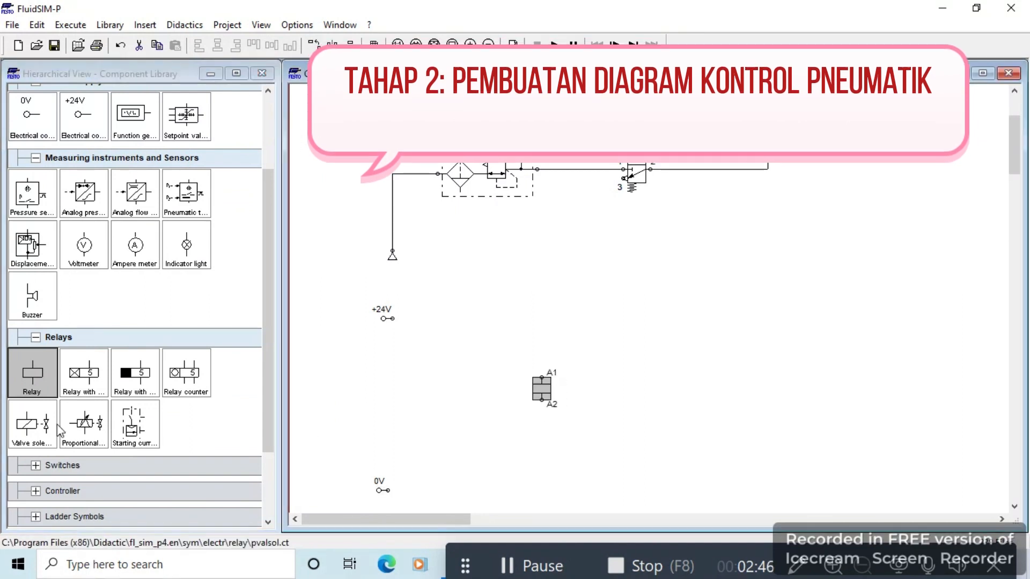
left_click_drag(31, 424, 713, 390)
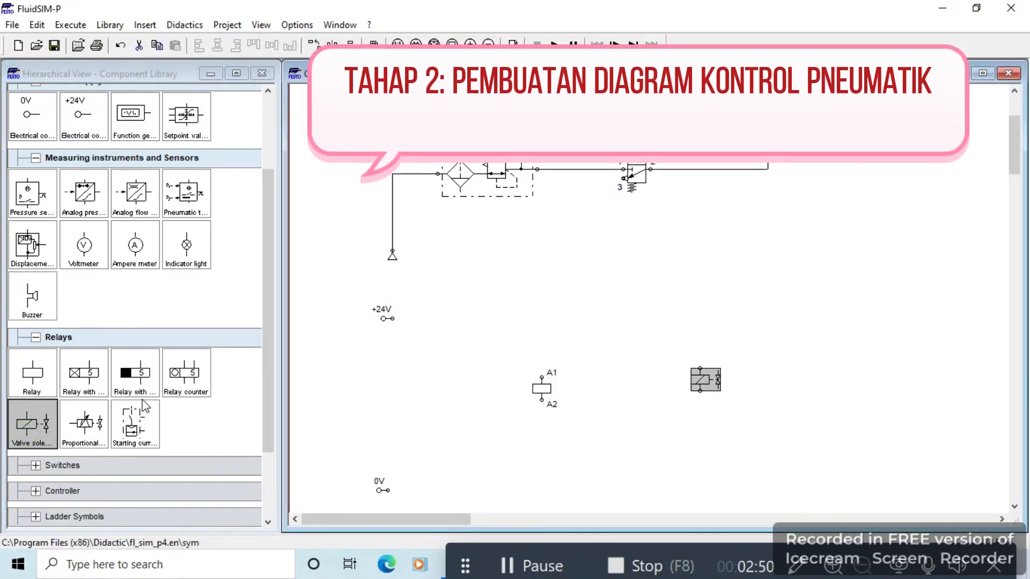
left_click_drag(706, 378, 752, 382)
left_click(433, 445)
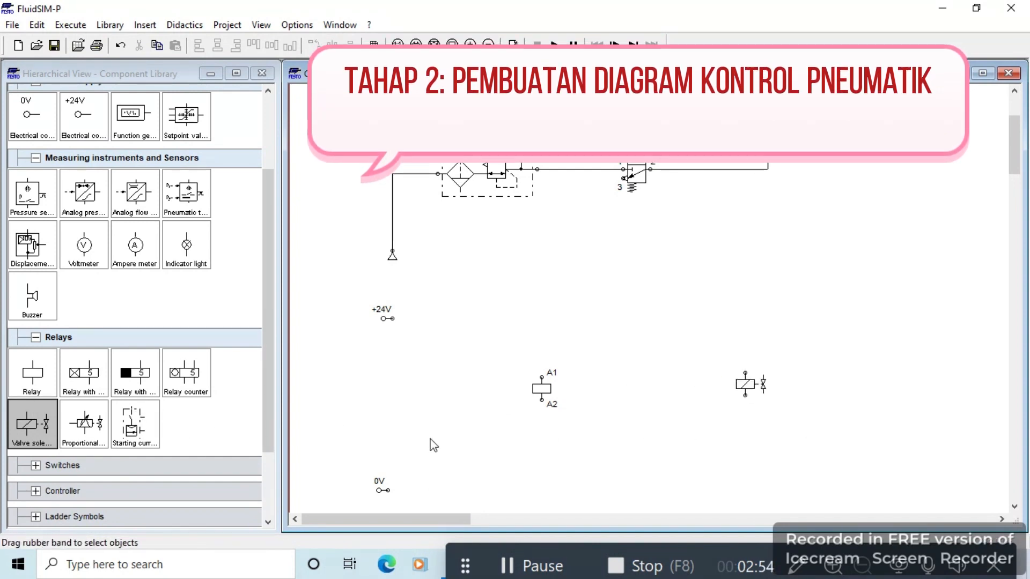
Step: Add a second relay beside the valve solenoid, shifting that solenoid right, and place another valve solenoid next to the first relay
double_click(31, 373)
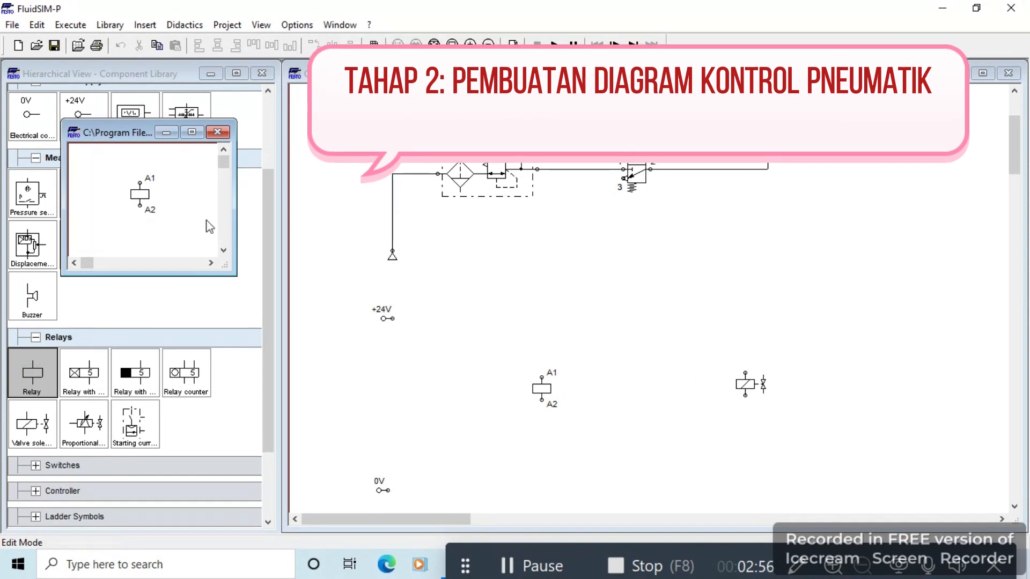
left_click(217, 132)
left_click_drag(43, 362, 795, 381)
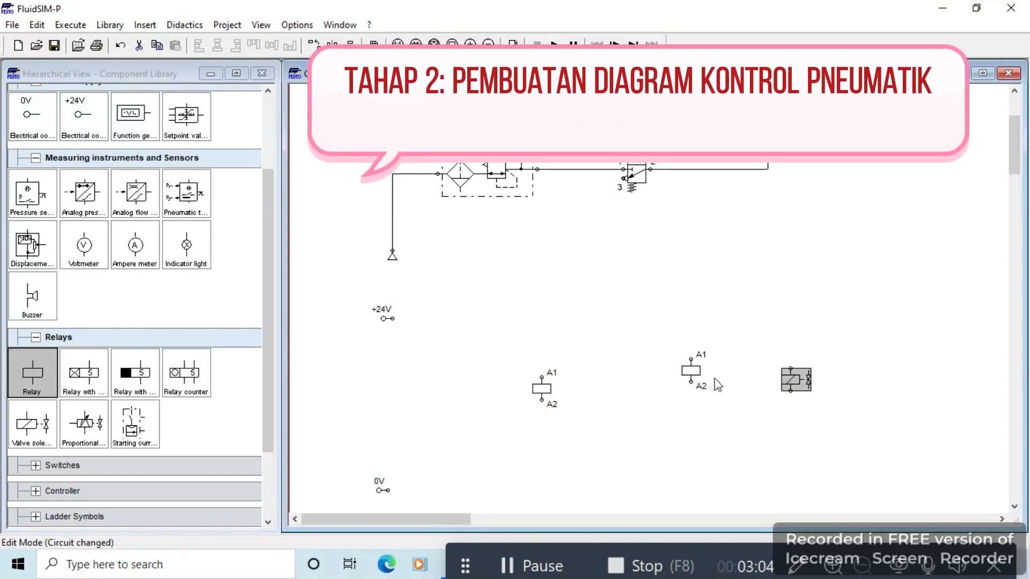
left_click(697, 376)
left_click_drag(697, 375, 729, 389)
left_click_drag(24, 427, 644, 375)
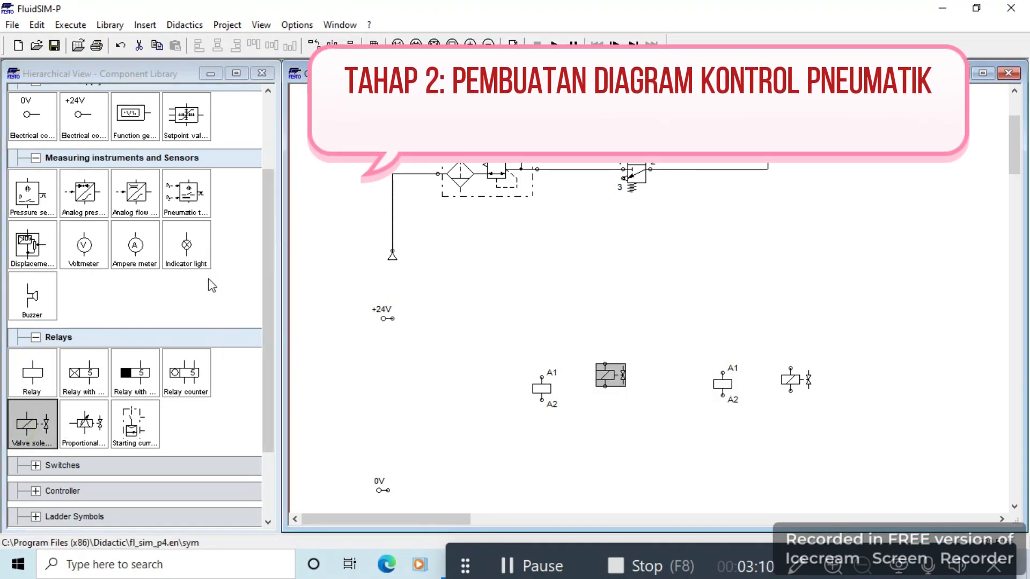
Step: Place an indicator light left of each relay and line up the first light and valve solenoid with the first relay
left_click_drag(191, 248, 500, 387)
left_click_drag(611, 375, 611, 379)
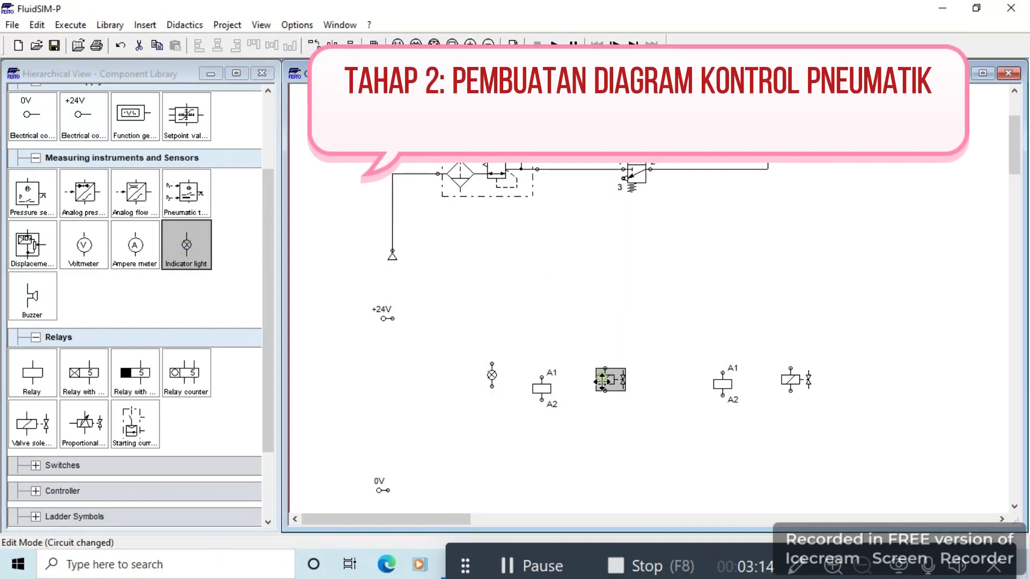
left_click(545, 394)
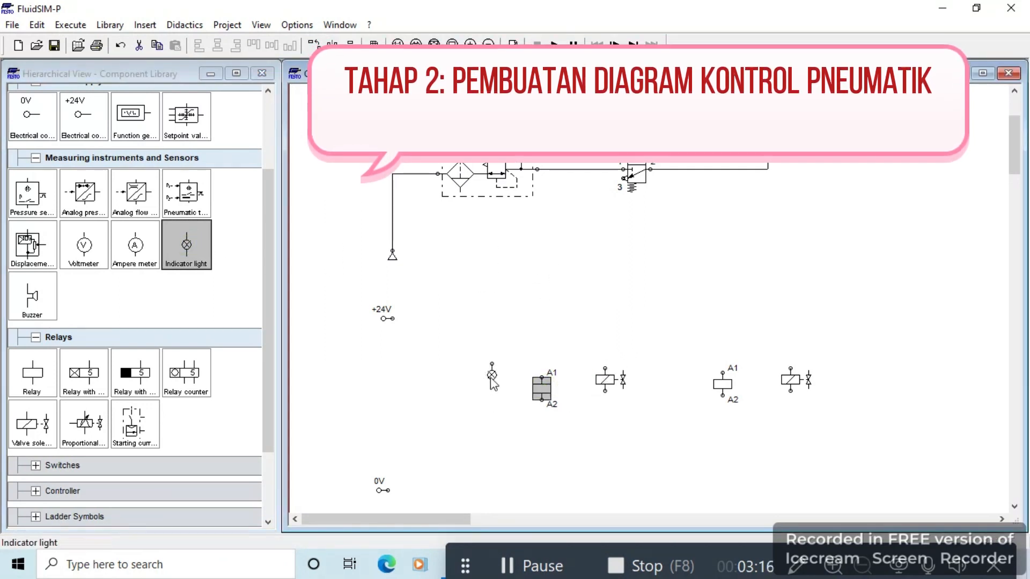
left_click_drag(492, 375, 497, 392)
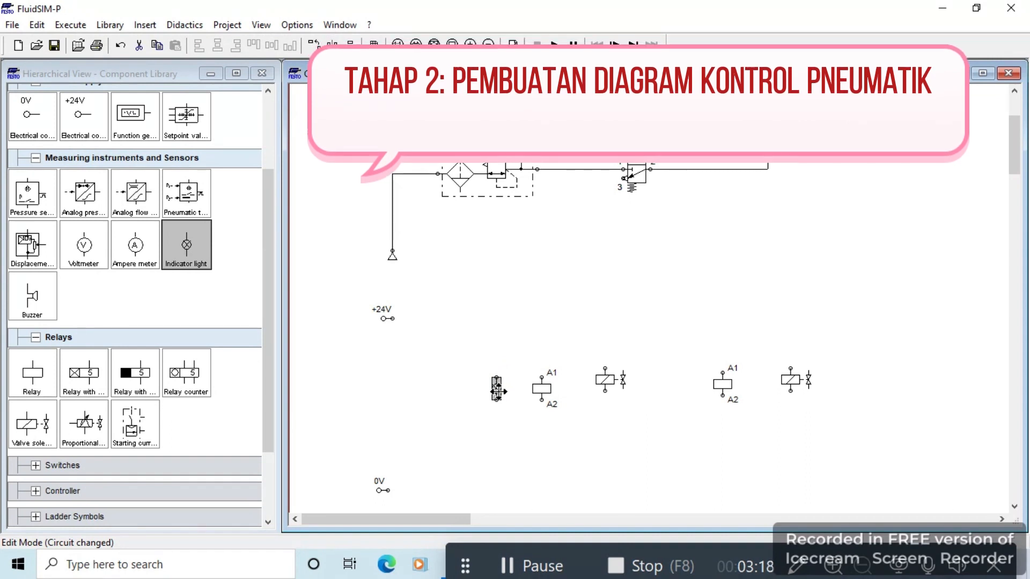
left_click_drag(606, 380, 608, 389)
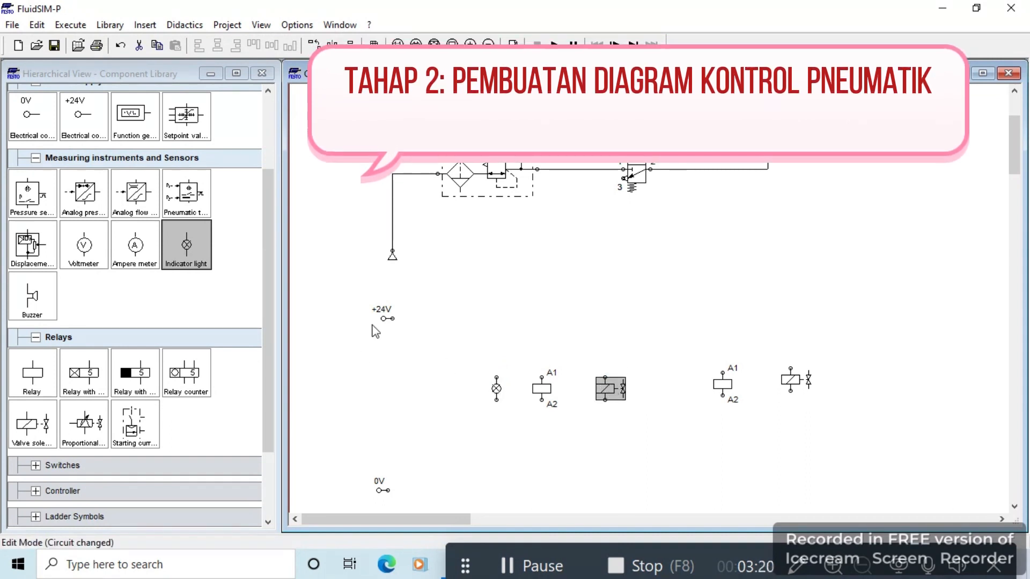
left_click_drag(195, 248, 679, 387)
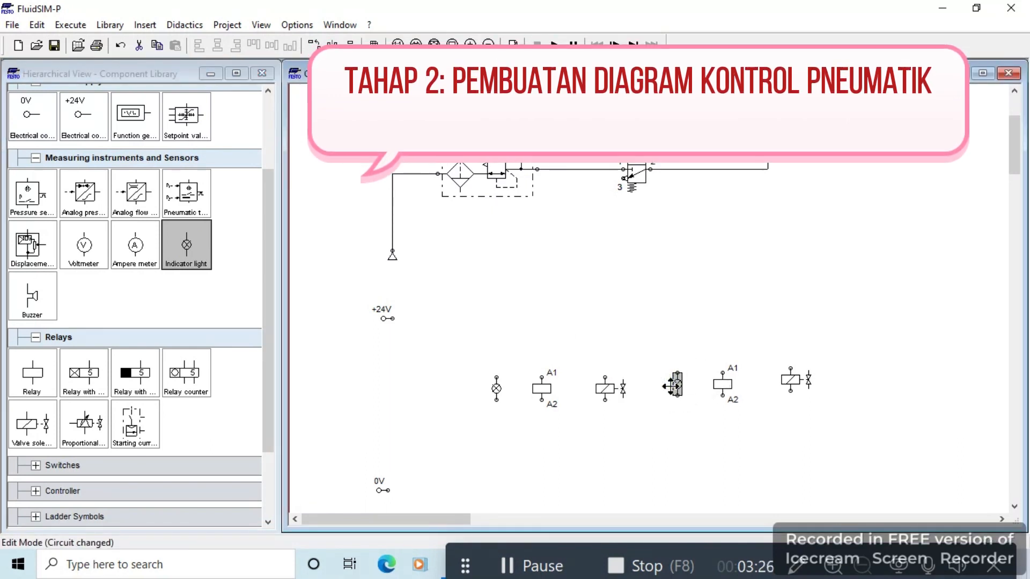
left_click(857, 417)
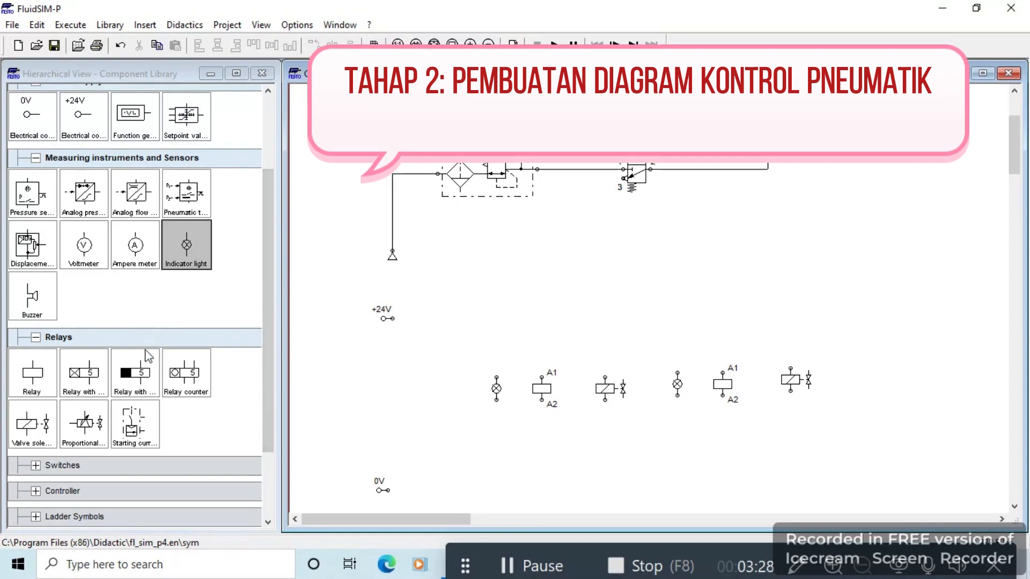
Step: Place four general make switches, one above each of the two relays and two valve solenoids
scroll(149, 356, "down", 1)
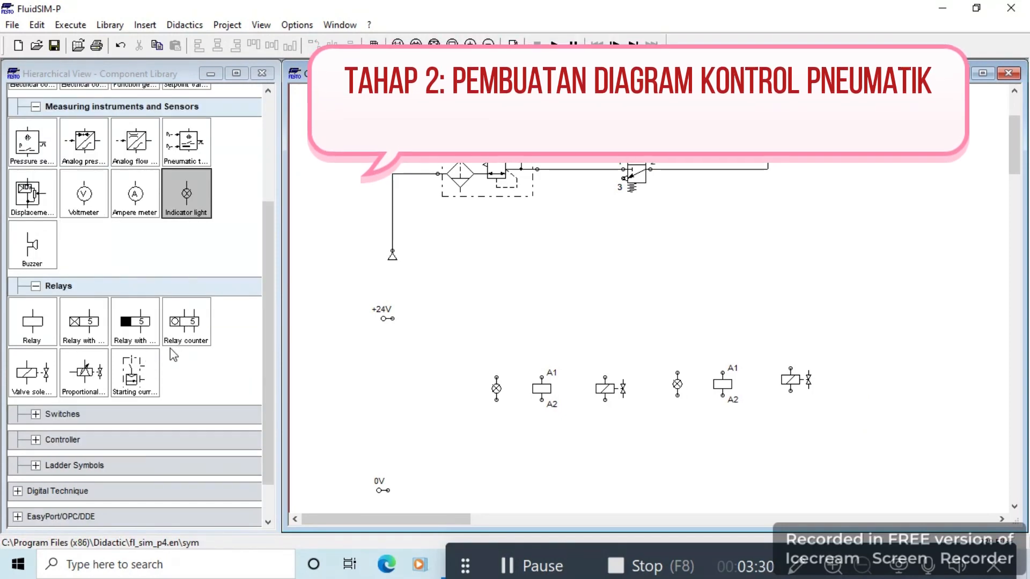
left_click(35, 414)
scroll(123, 424, "down", 1)
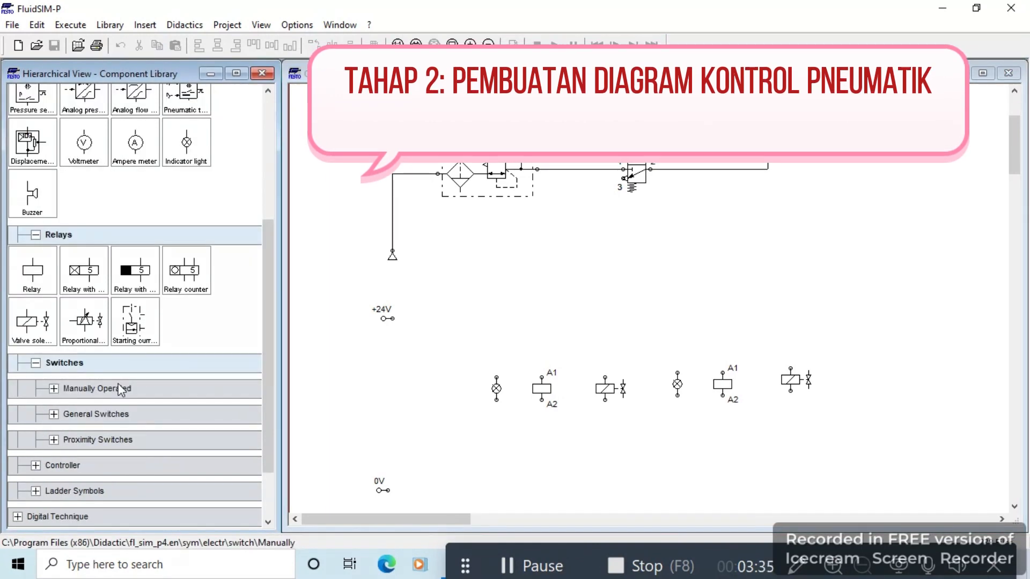
left_click(54, 388)
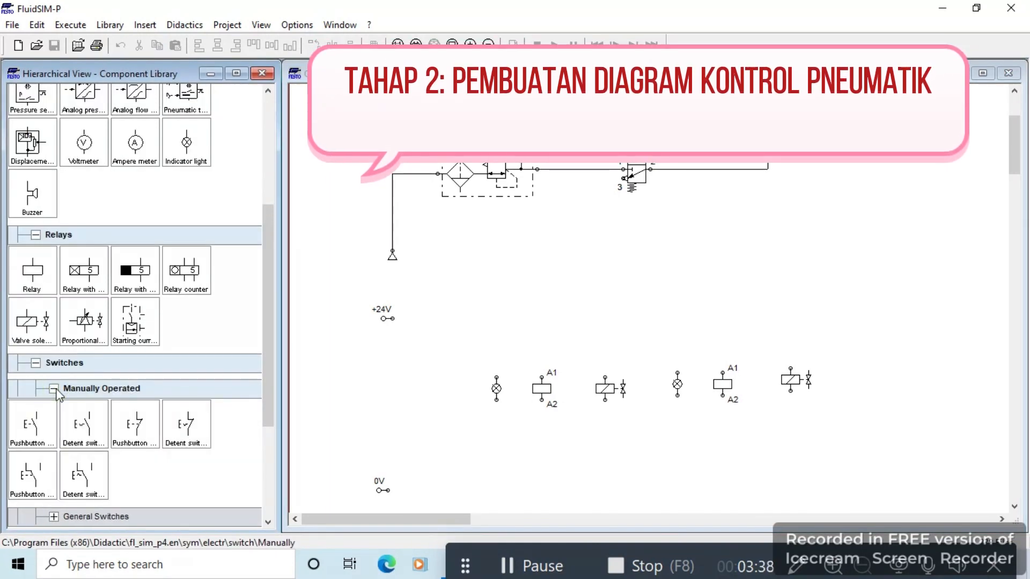
left_click(53, 388)
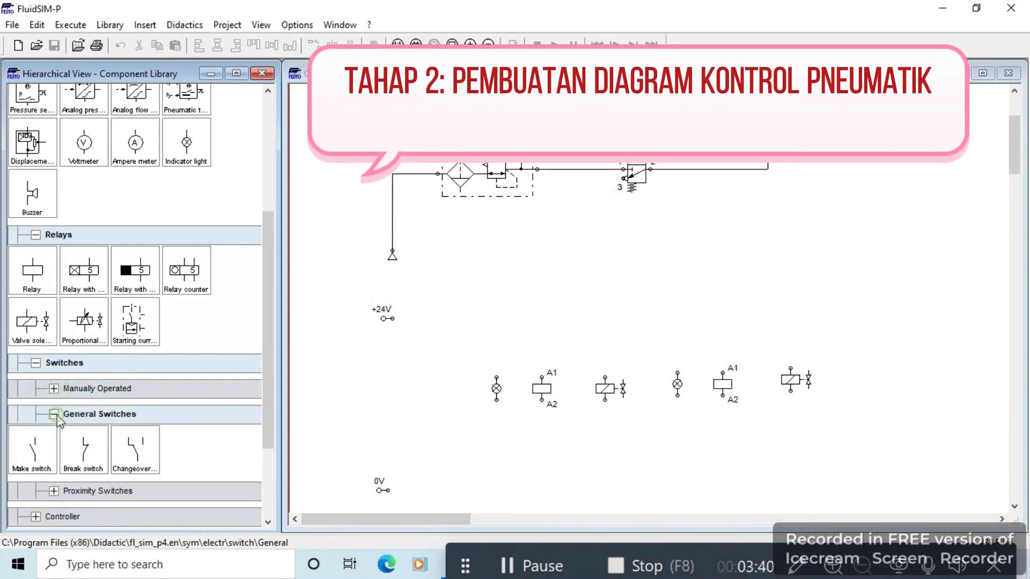
left_click(54, 415)
scroll(48, 413, "down", 1)
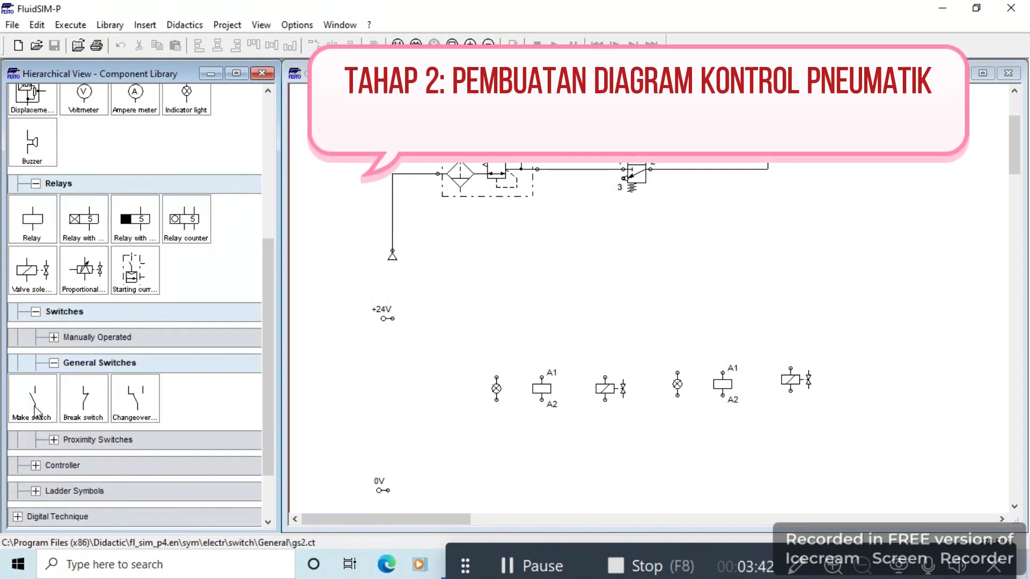
left_click_drag(35, 413, 542, 341)
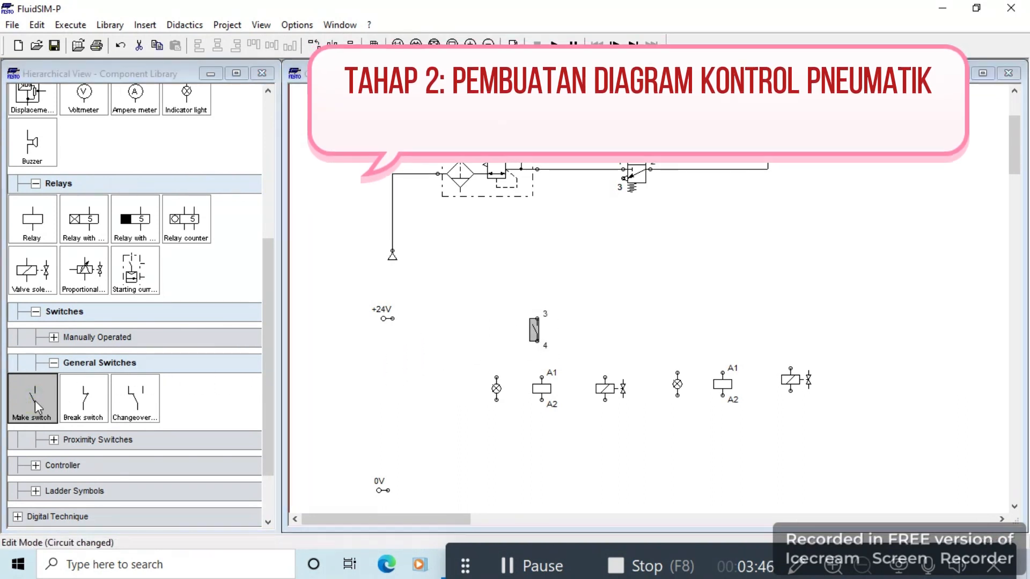
left_click_drag(35, 398, 601, 333)
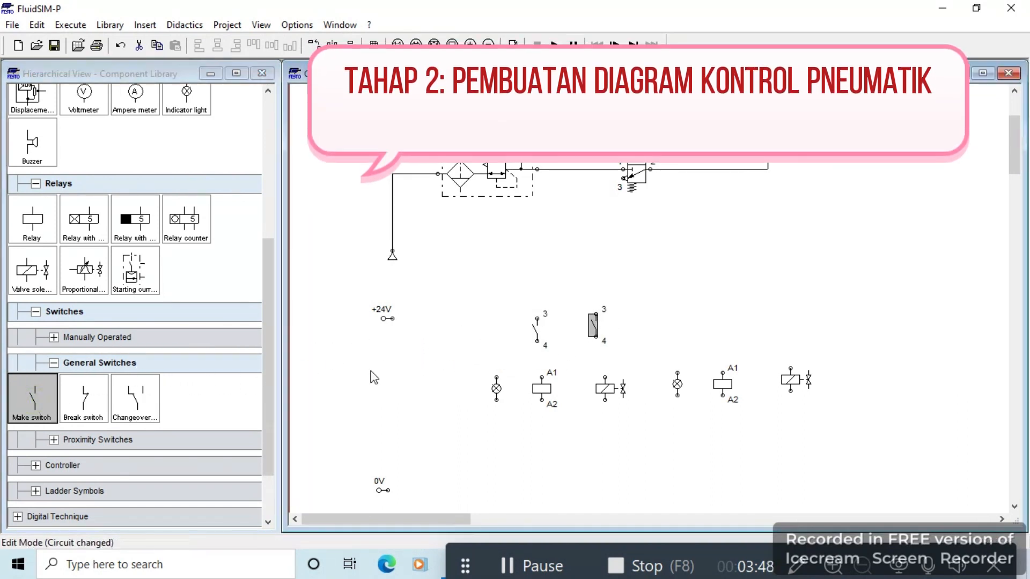
left_click_drag(37, 396, 719, 331)
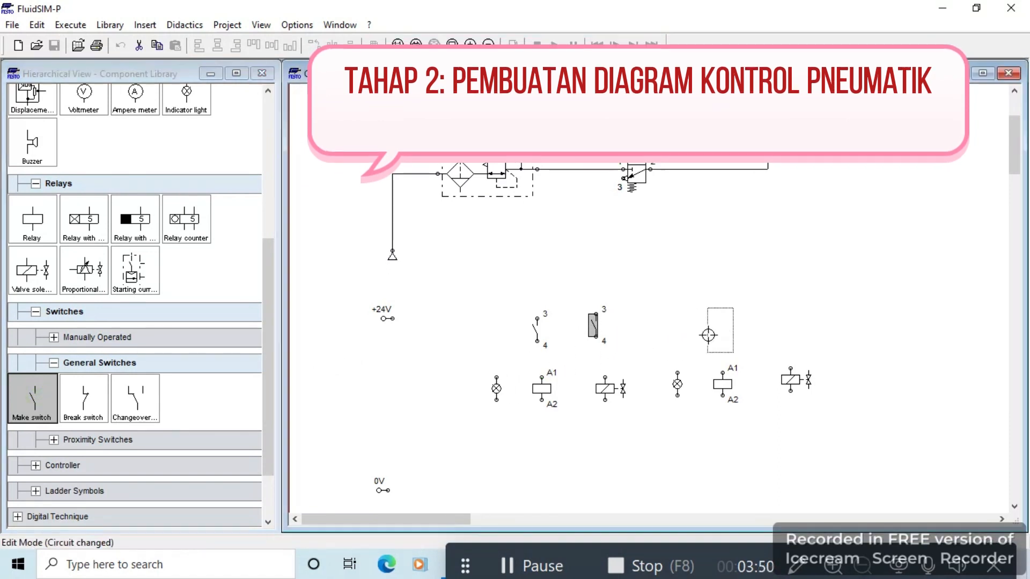
left_click_drag(30, 405, 787, 332)
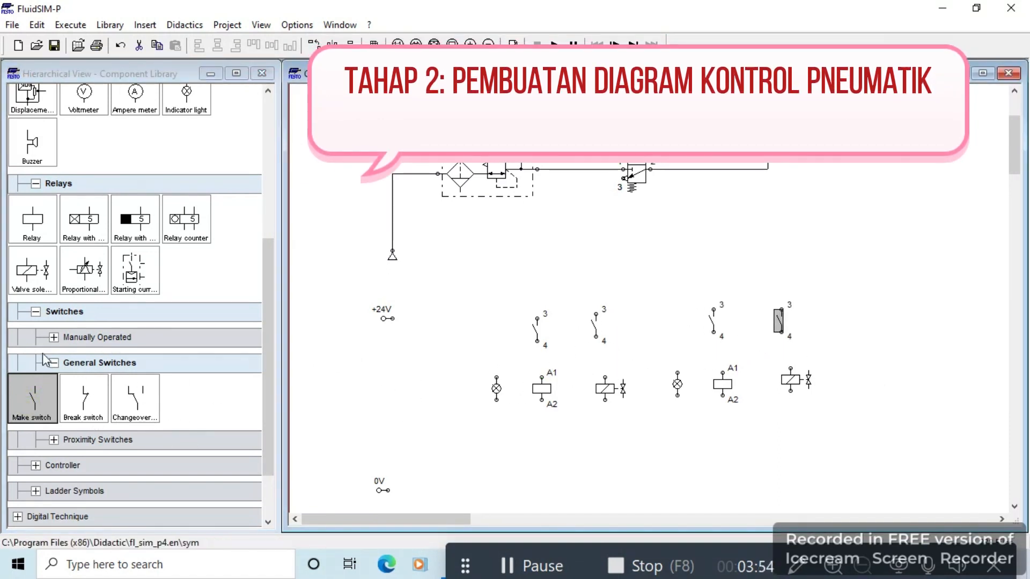
Step: Add a break pushbutton right of the +24V connection and a make detent switch beside it
left_click(53, 362)
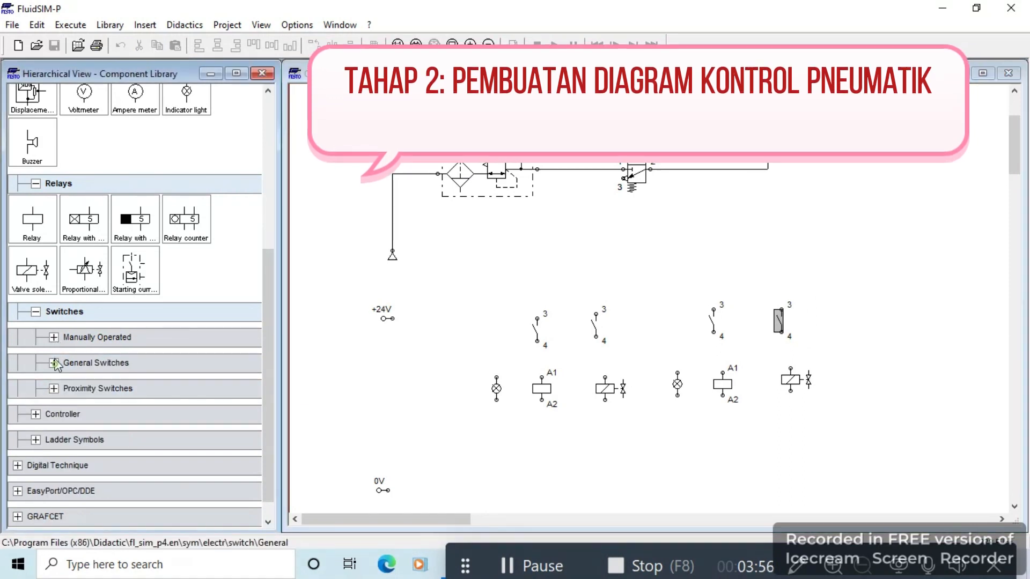
left_click(54, 337)
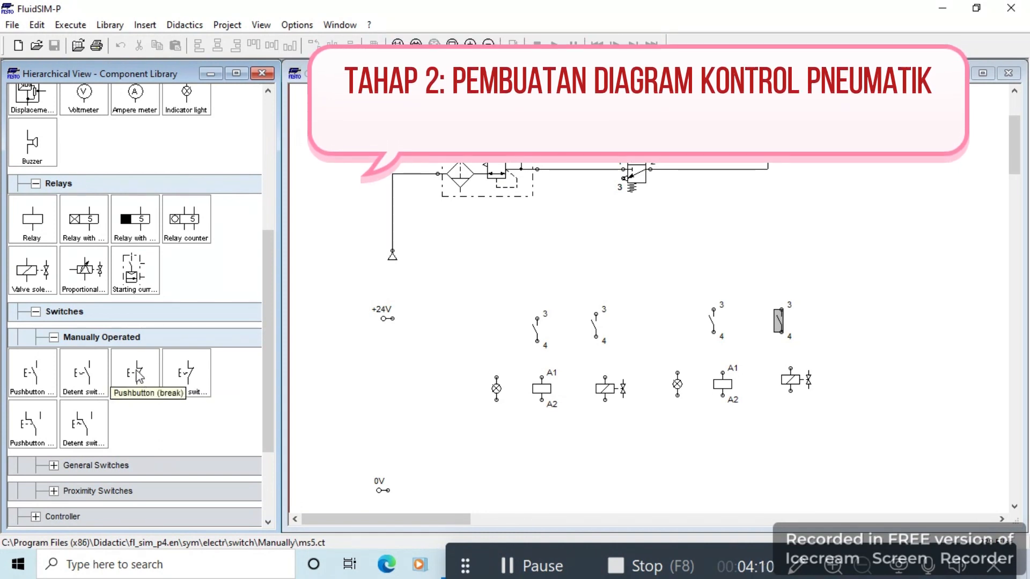
left_click_drag(139, 377, 418, 326)
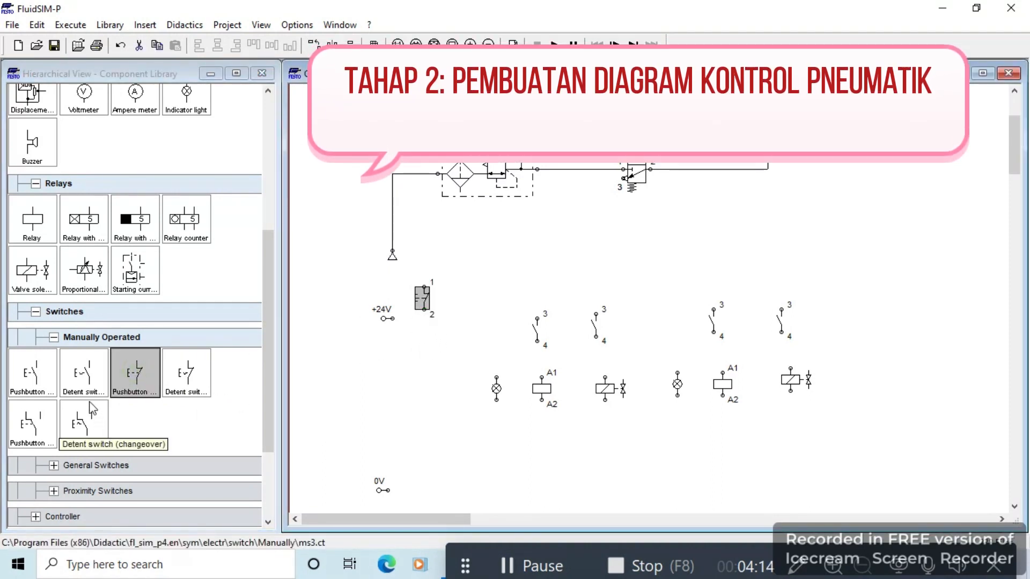
left_click_drag(88, 380, 424, 318)
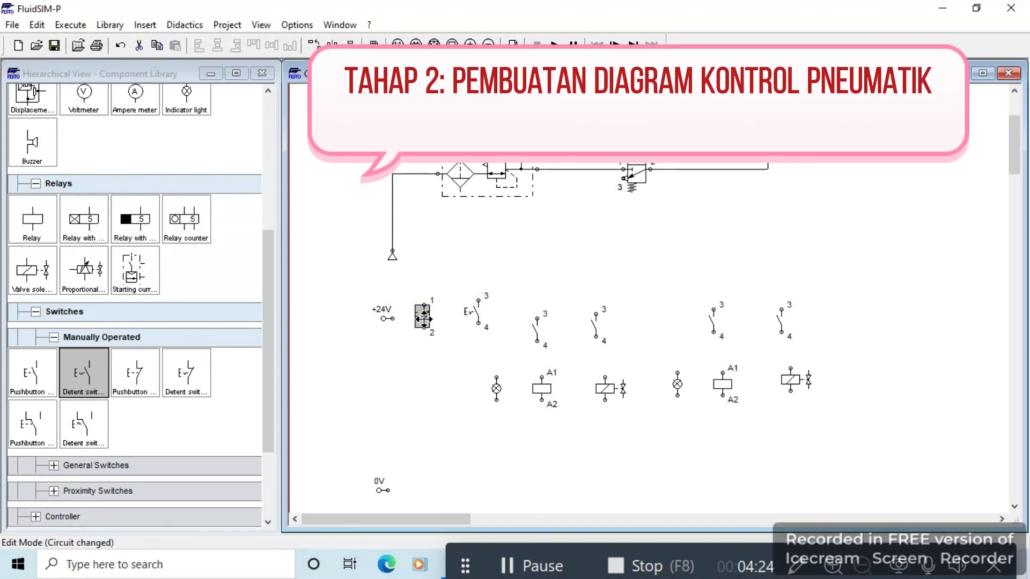
Step: Shift the four make switches, both relays, both valve solenoids and the second indicator light slightly right and down as a group
left_click_drag(504, 253, 919, 426)
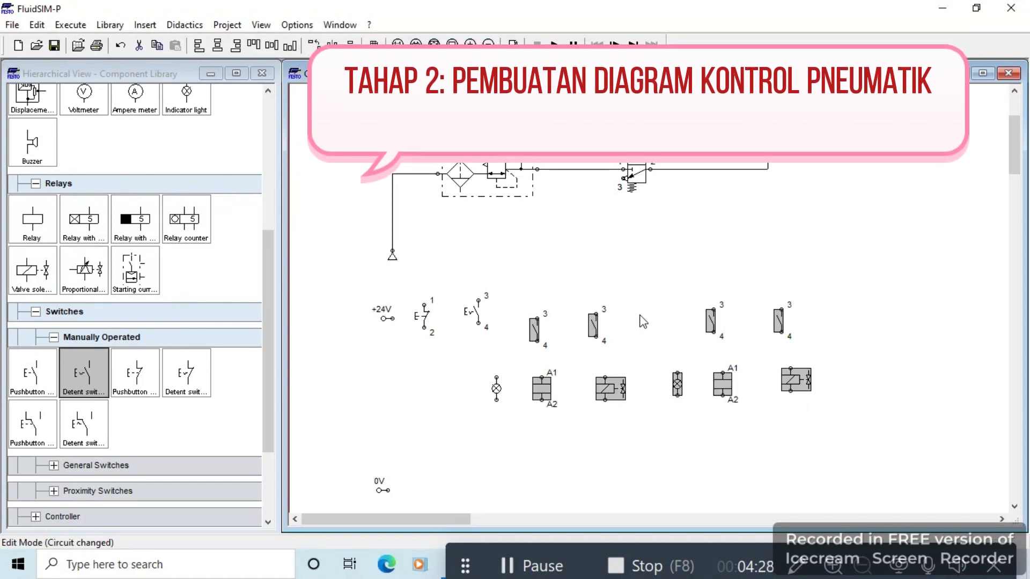
key("Right")
key("Right")
key("Right")
key("Right")
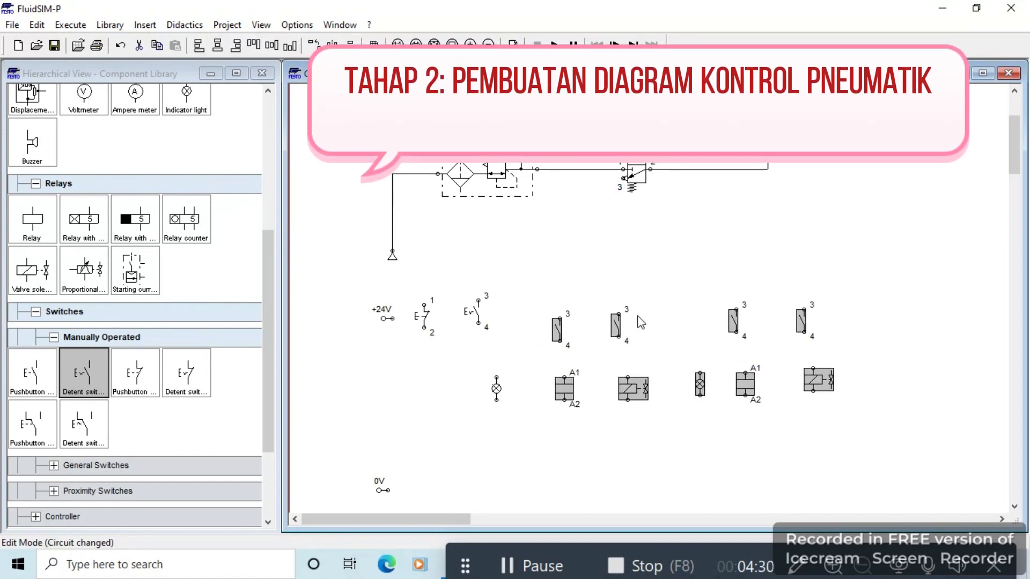
key("Down")
key("Down")
key("Down")
key("Down")
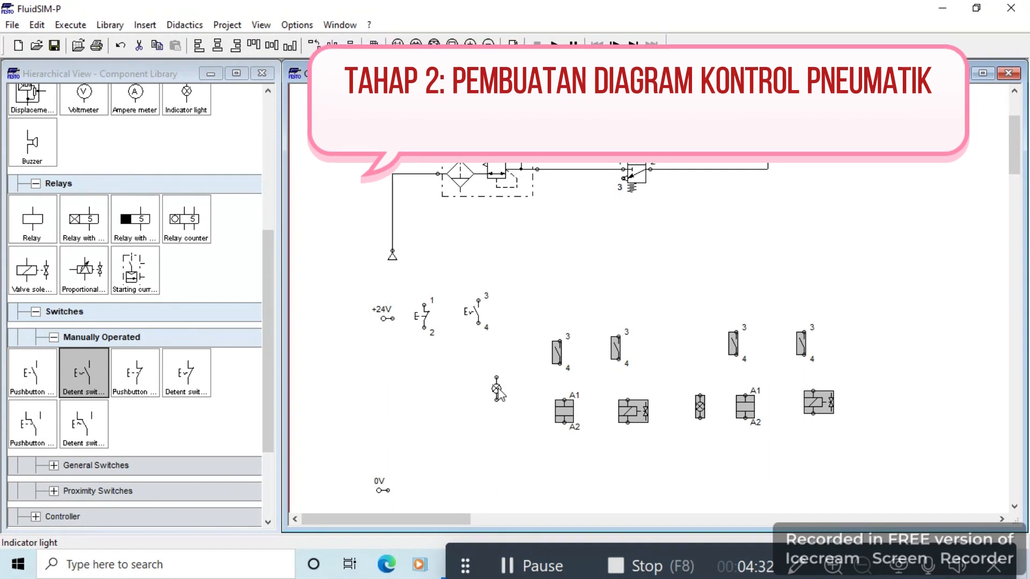
Step: Nudge the selected switches, relays, valve solenoids and second indicator light slightly down as a group
key("Down")
left_click(621, 284)
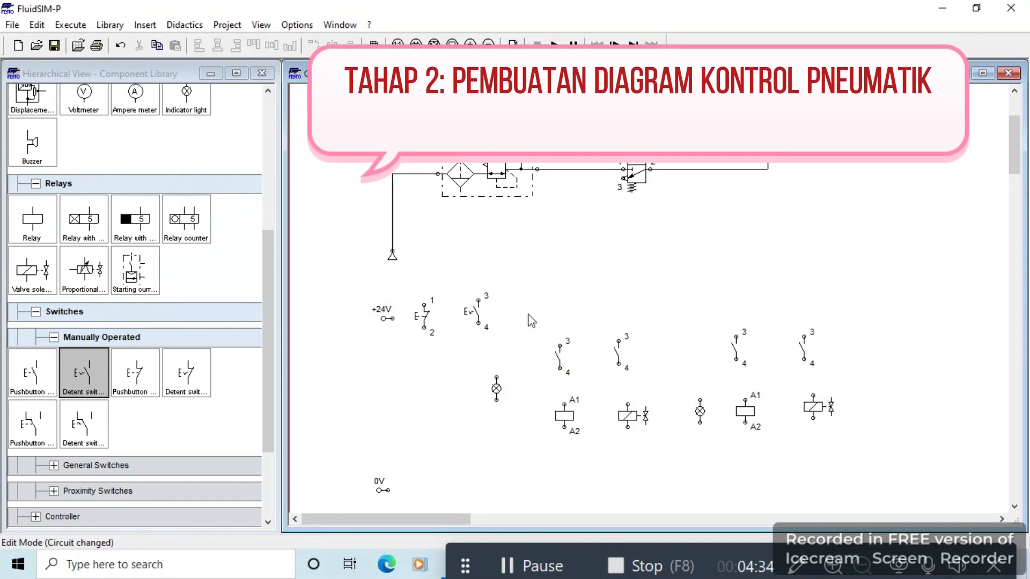
Step: Try rotating the break pushbutton by 270° and turn it back by 90°
left_click(425, 321)
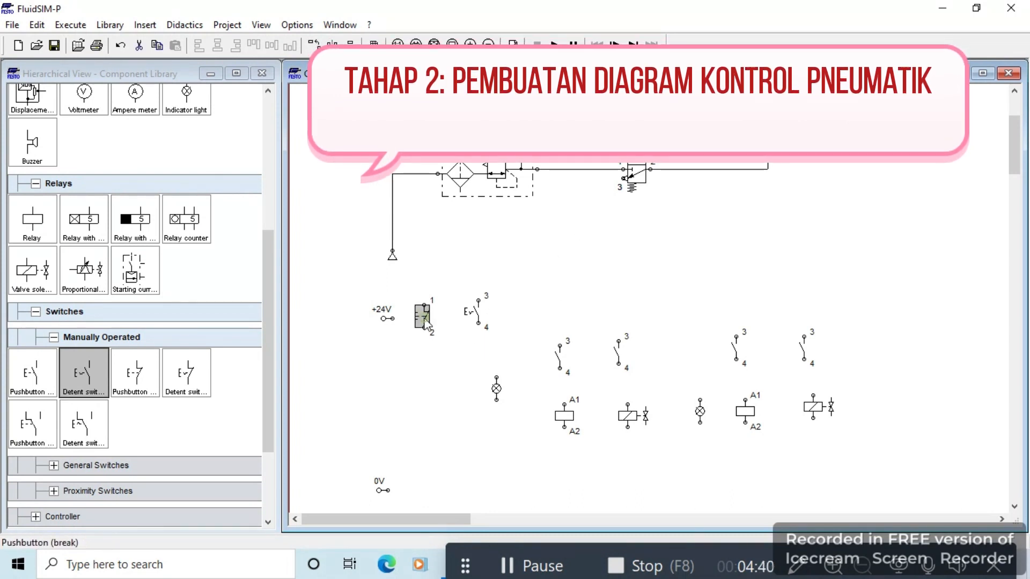
right_click(424, 320)
mouse_move(554, 448)
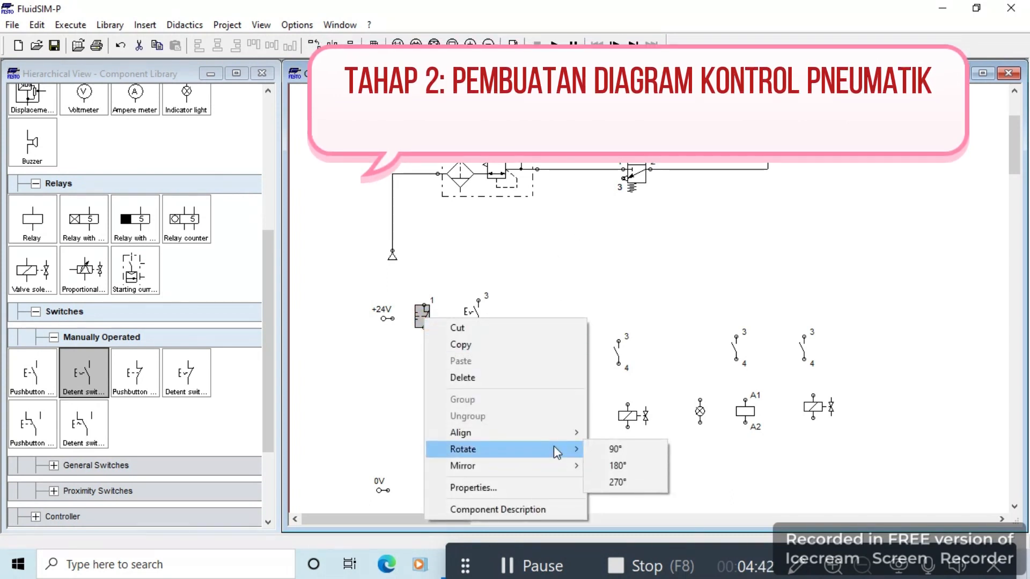
left_click(626, 481)
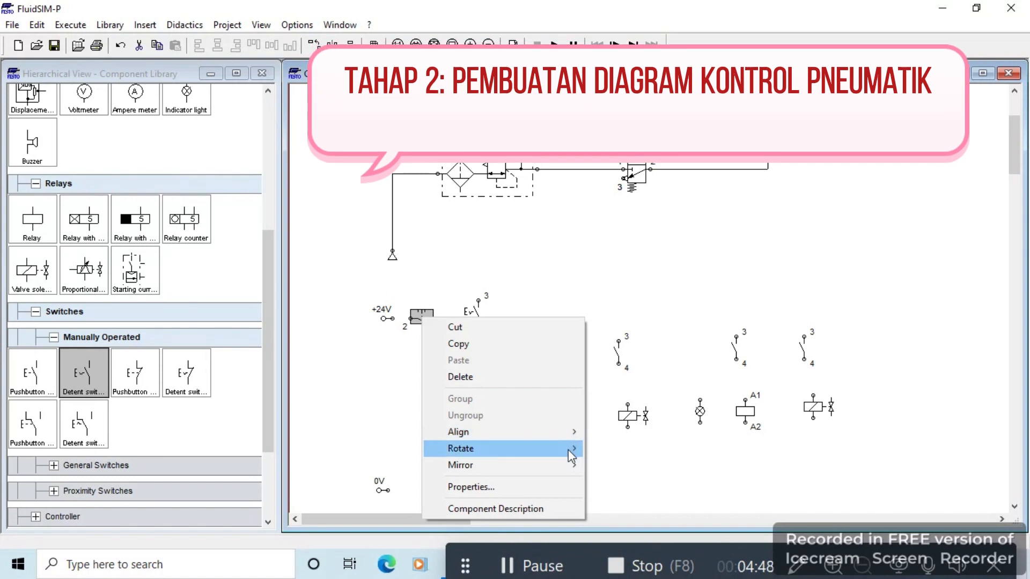
mouse_move(568, 449)
left_click(612, 450)
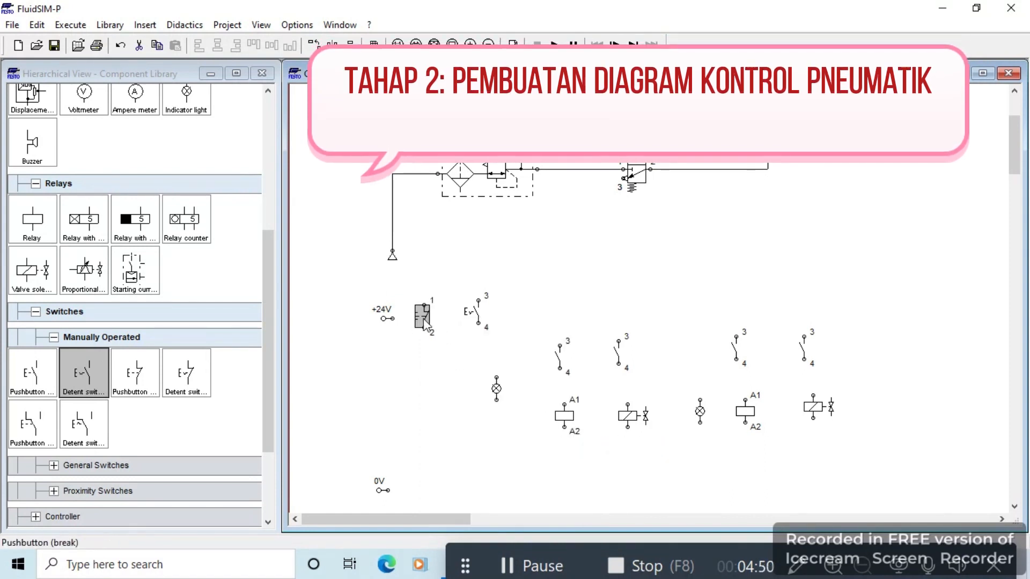
Step: Rotate the break pushbutton by 180°, 90° and 180° so it lies horizontal with terminal 1 facing the +24V connection
right_click(423, 322)
mouse_move(549, 449)
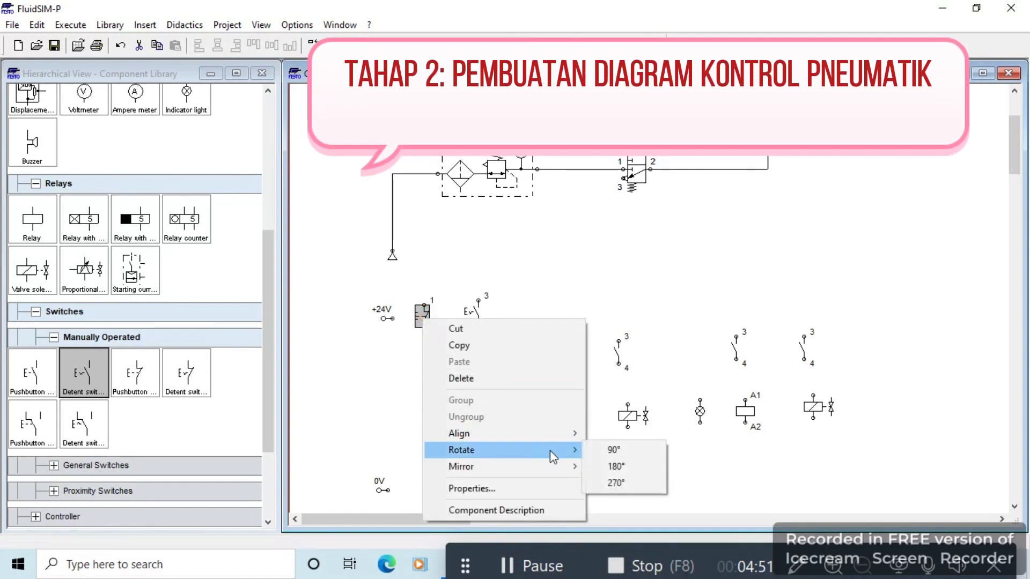
left_click(619, 463)
right_click(423, 320)
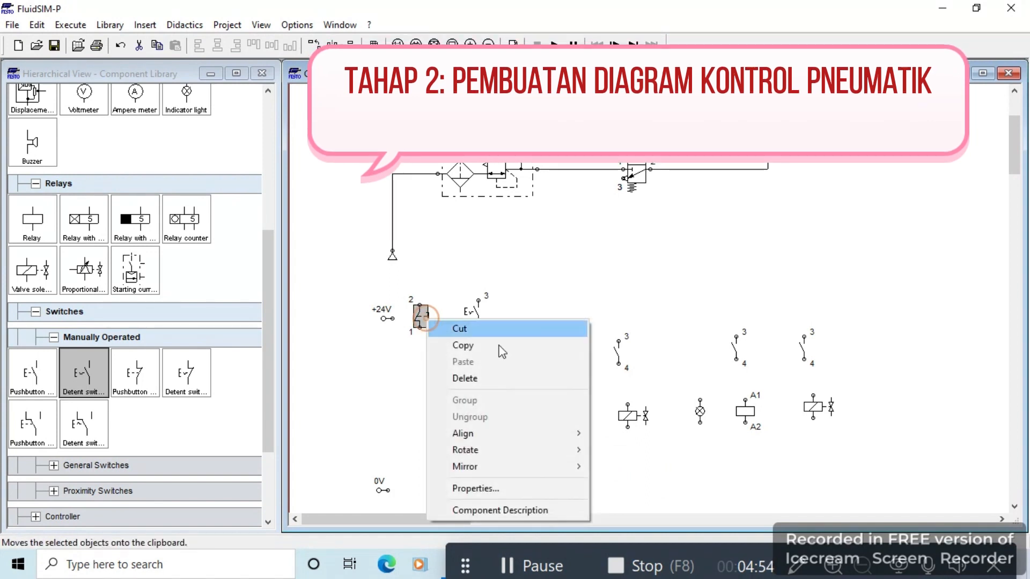
mouse_move(573, 450)
left_click(616, 450)
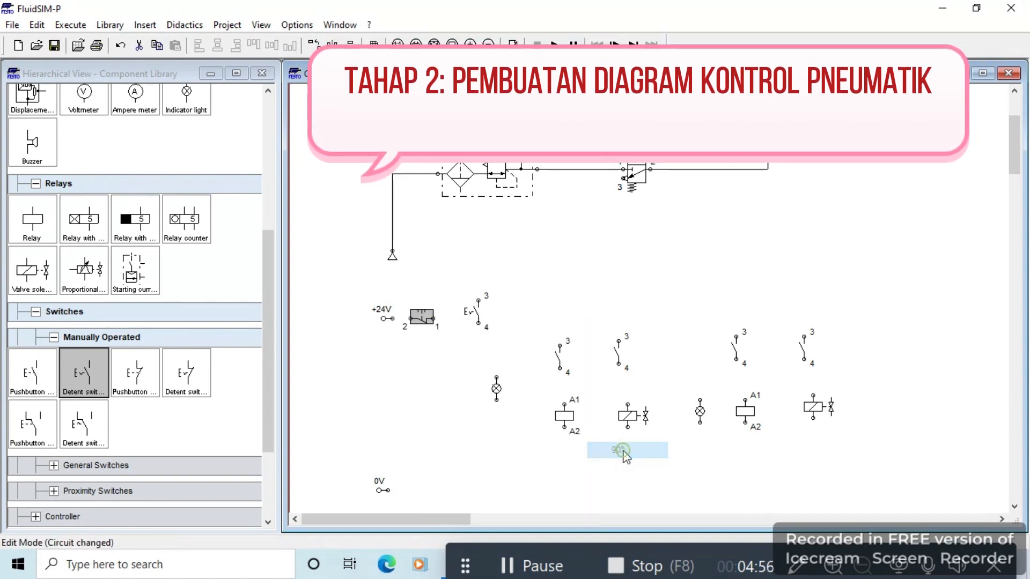
right_click(427, 320)
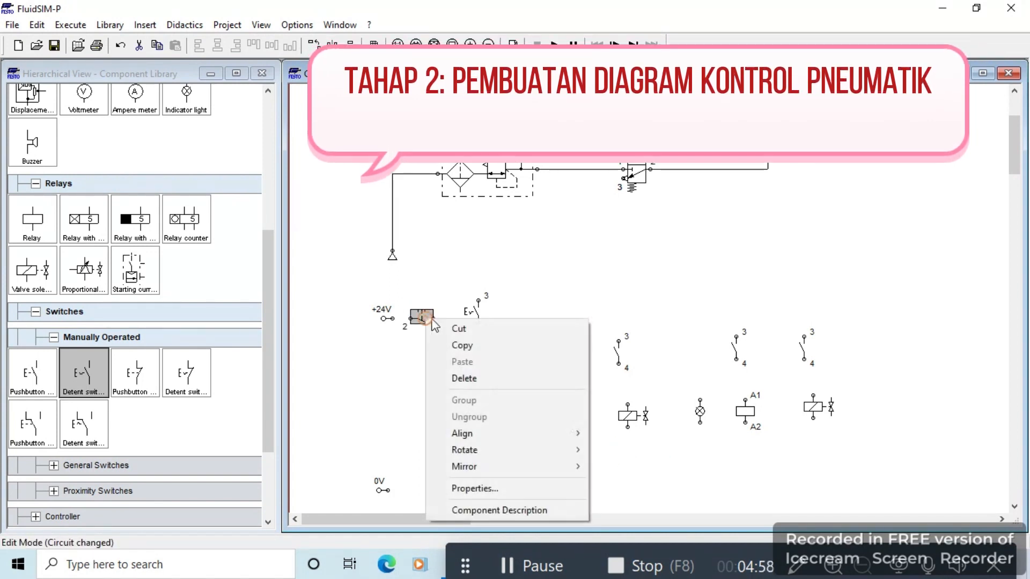
mouse_move(523, 453)
left_click(598, 466)
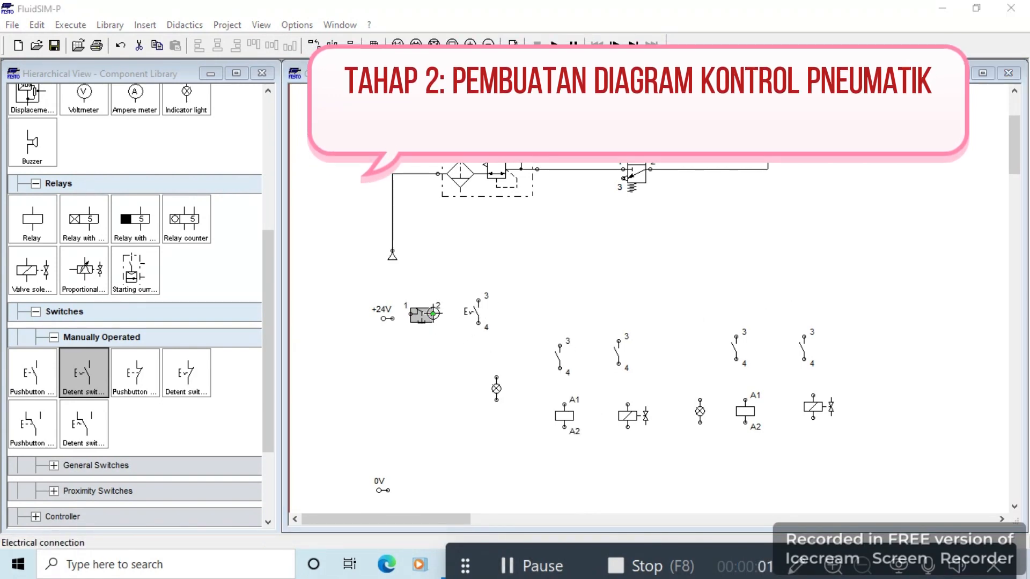
Step: Rotate the make detent switch by 270° and 180° so terminal 3 faces the pushbutton, and line it up with the pushbutton
left_click(474, 314)
right_click(475, 316)
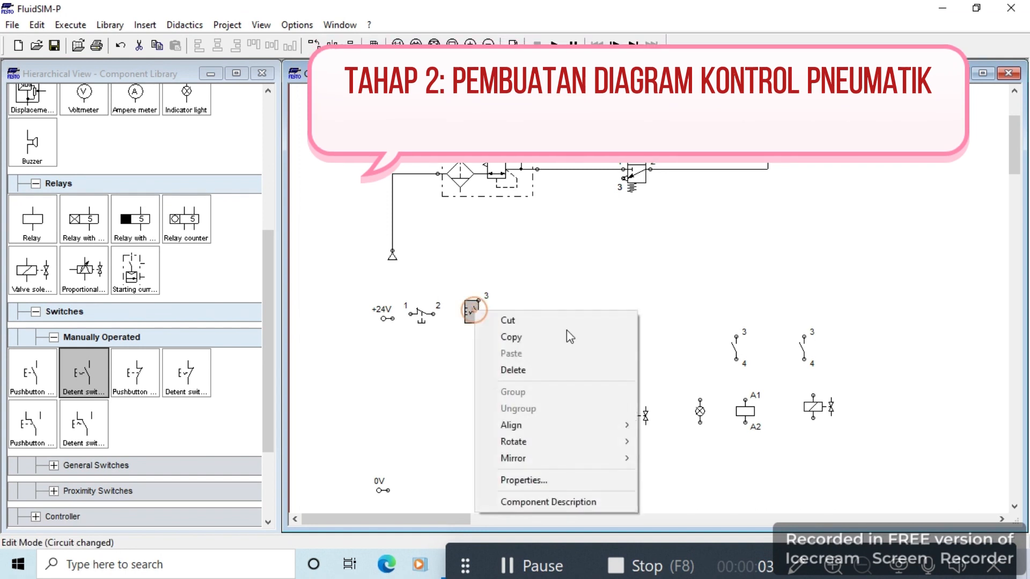
mouse_move(620, 441)
left_click(670, 476)
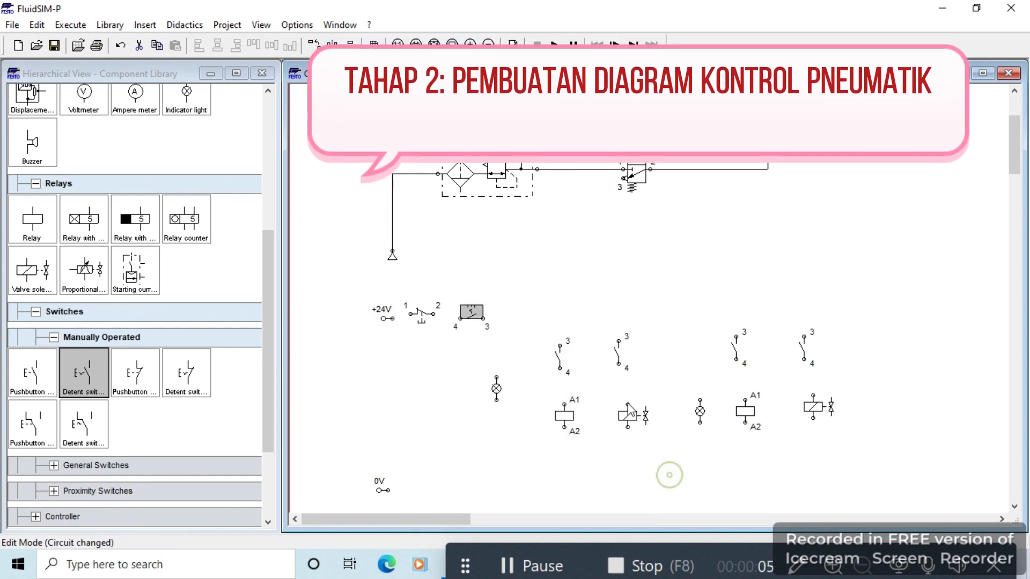
right_click(476, 313)
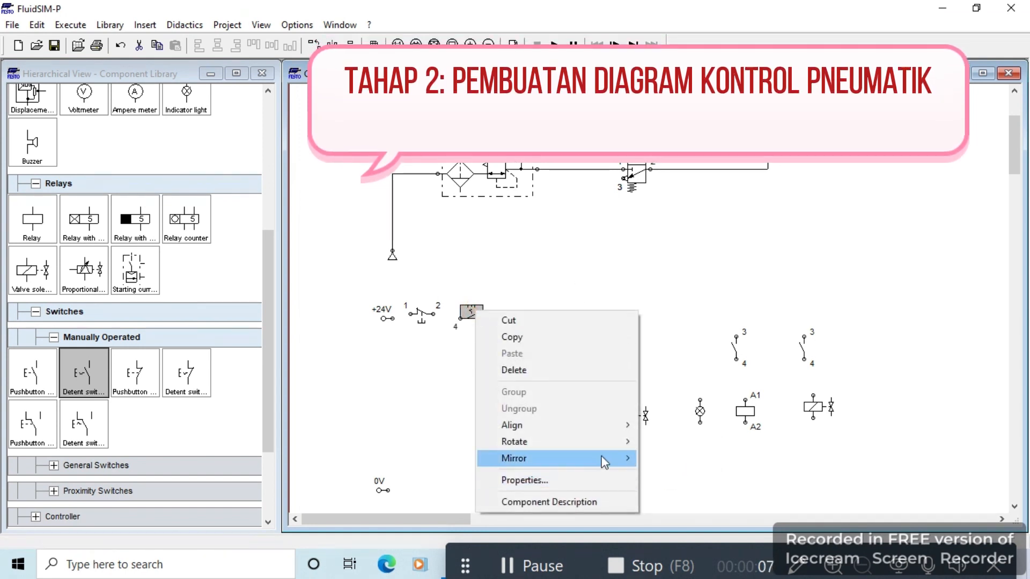
mouse_move(622, 443)
left_click(670, 460)
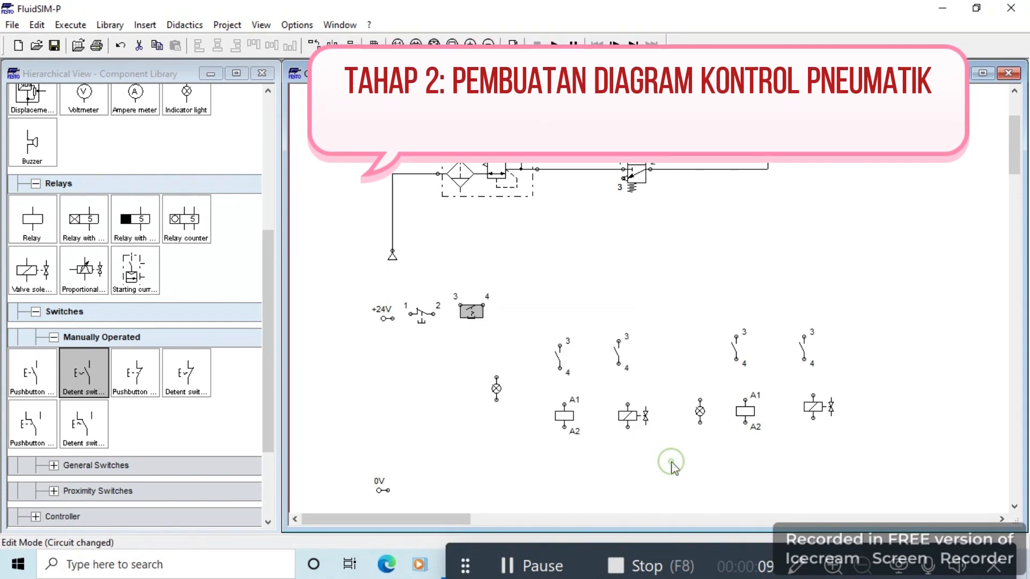
left_click_drag(472, 316, 473, 317)
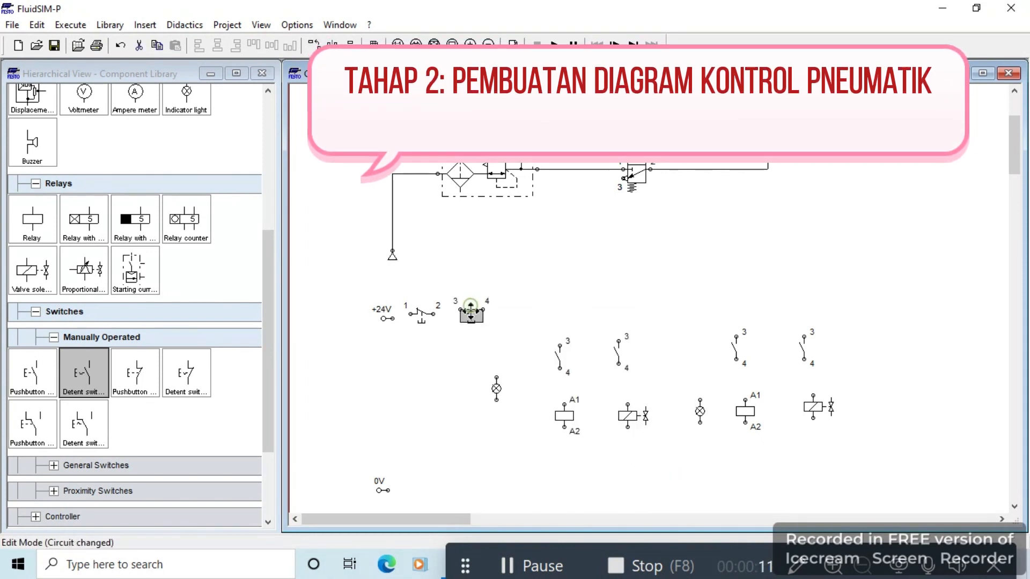
left_click(571, 300)
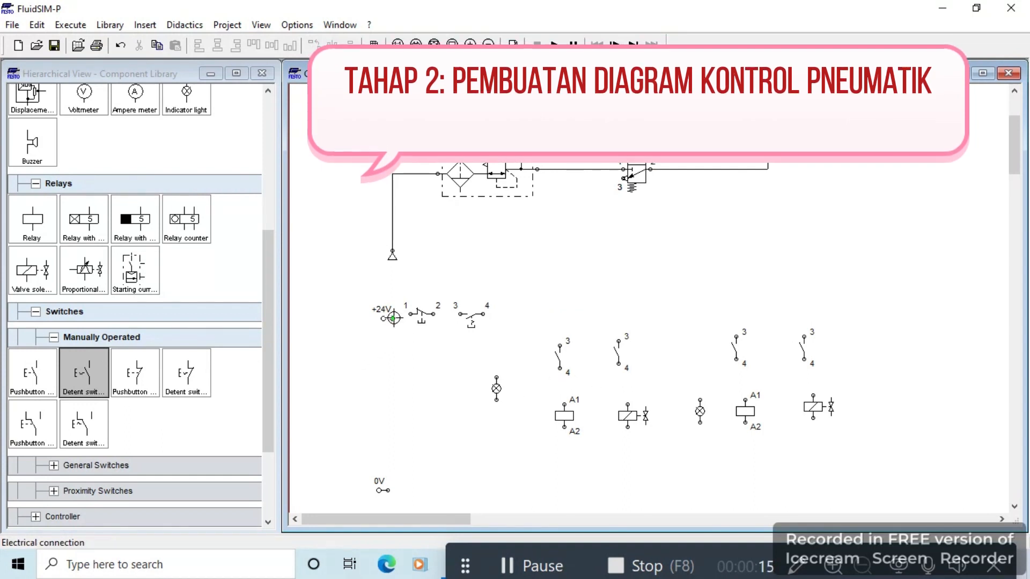
Step: Shift the break pushbutton and the detent switch together slightly right, away from the +24V connection
left_click_drag(399, 288, 564, 348)
key("Right")
key("Right")
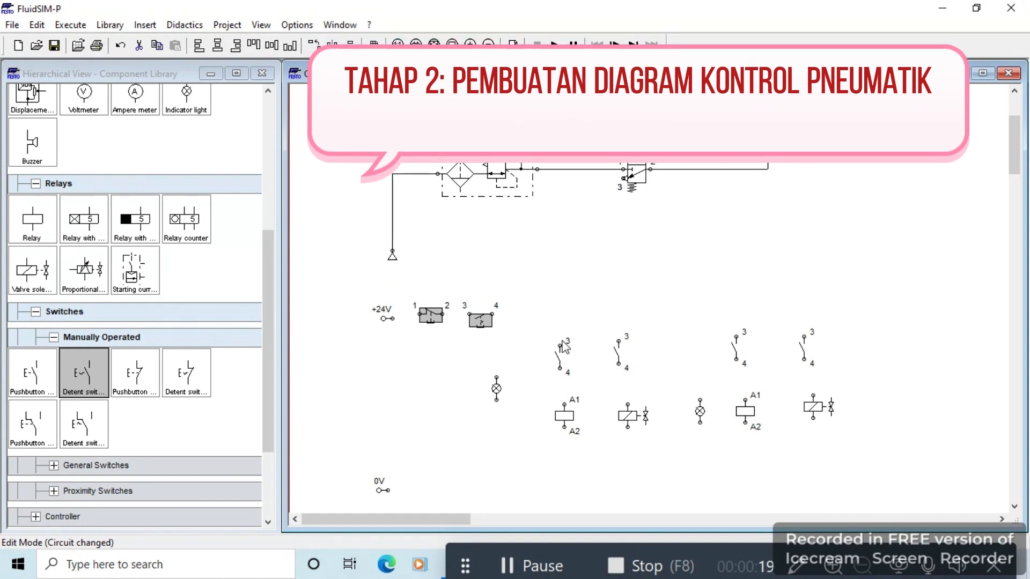
left_click(552, 281)
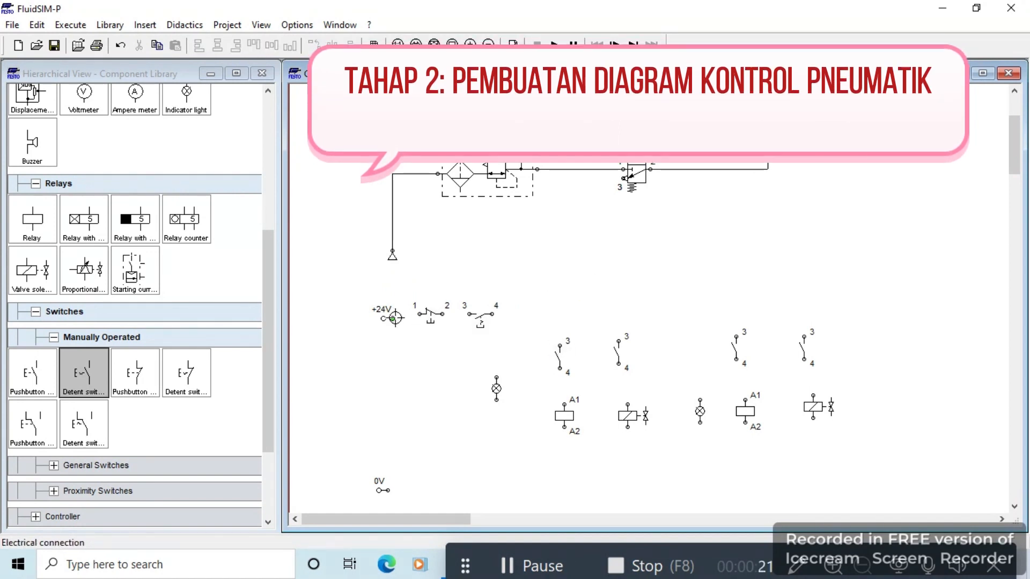
Step: Wire the +24V connection in series through the break pushbutton, detent switch, first make switch and first relay to 0V
left_click_drag(395, 318, 420, 315)
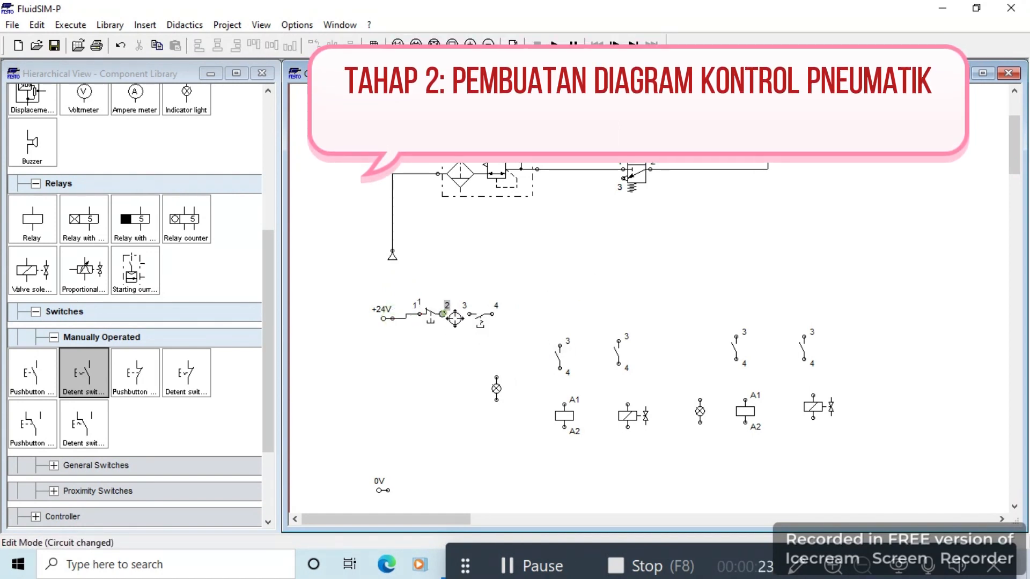
left_click_drag(468, 316, 442, 314)
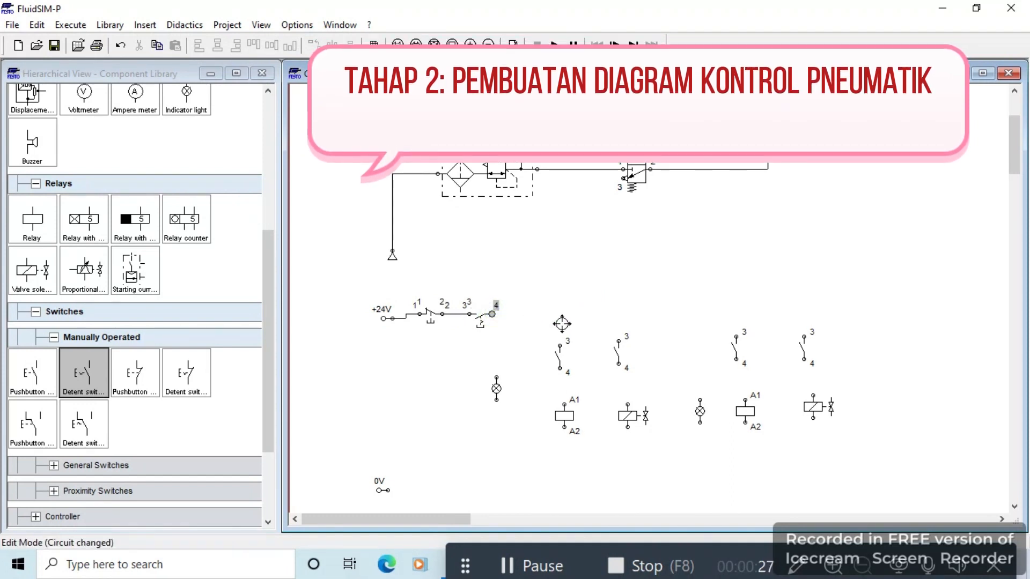
left_click_drag(492, 314, 559, 345)
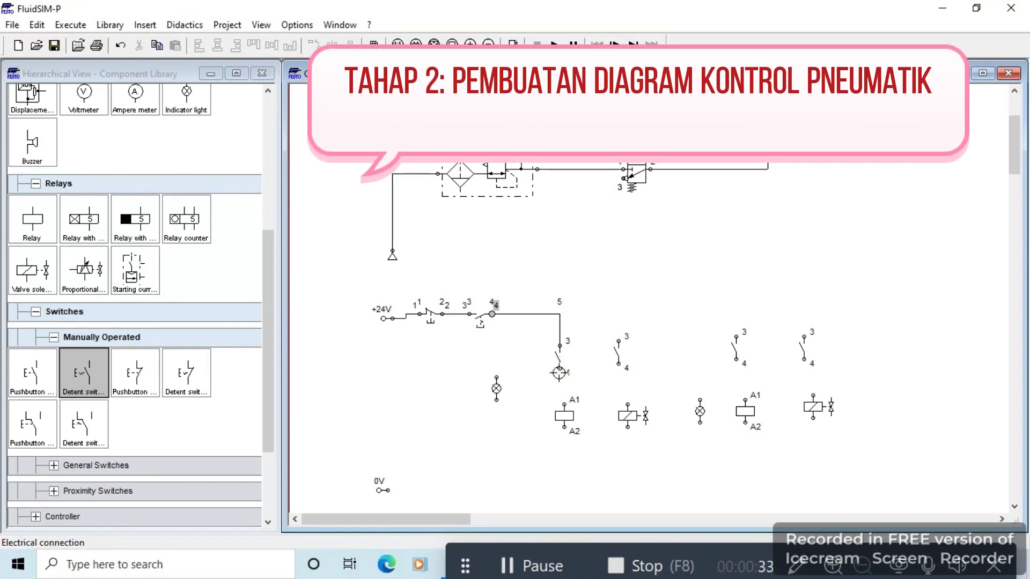
left_click_drag(565, 406, 559, 368)
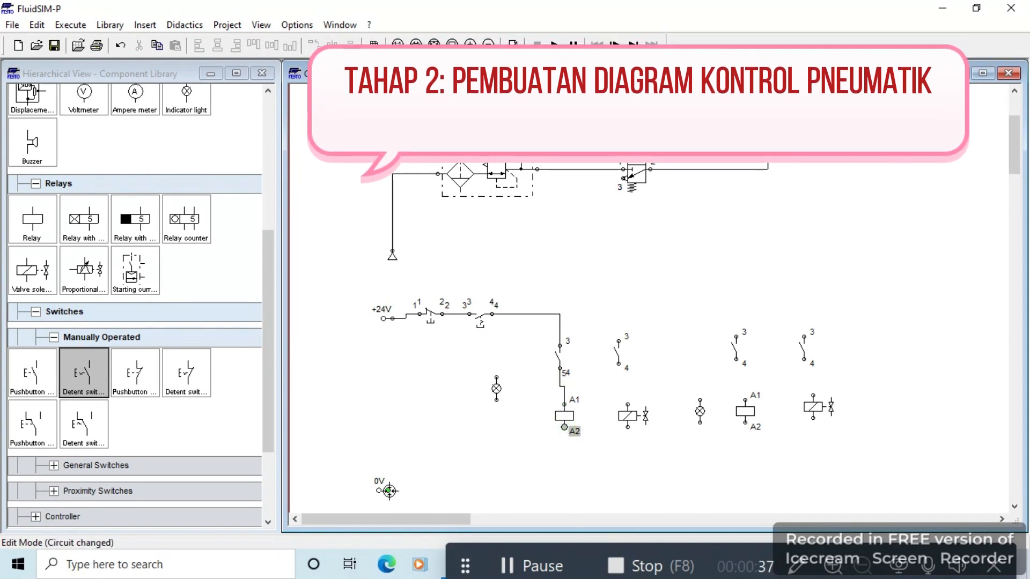
left_click_drag(388, 491, 564, 427)
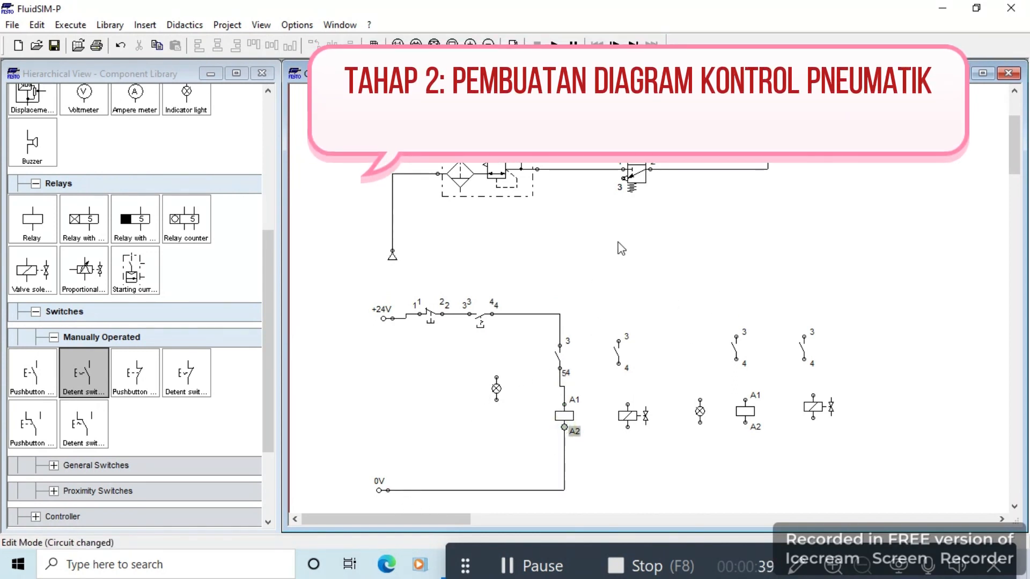
Step: Shift the first make switch and relay left and align the relay directly under the switch so their branch runs straight
left_click_drag(525, 264, 585, 502)
left_click_drag(564, 416, 555, 415)
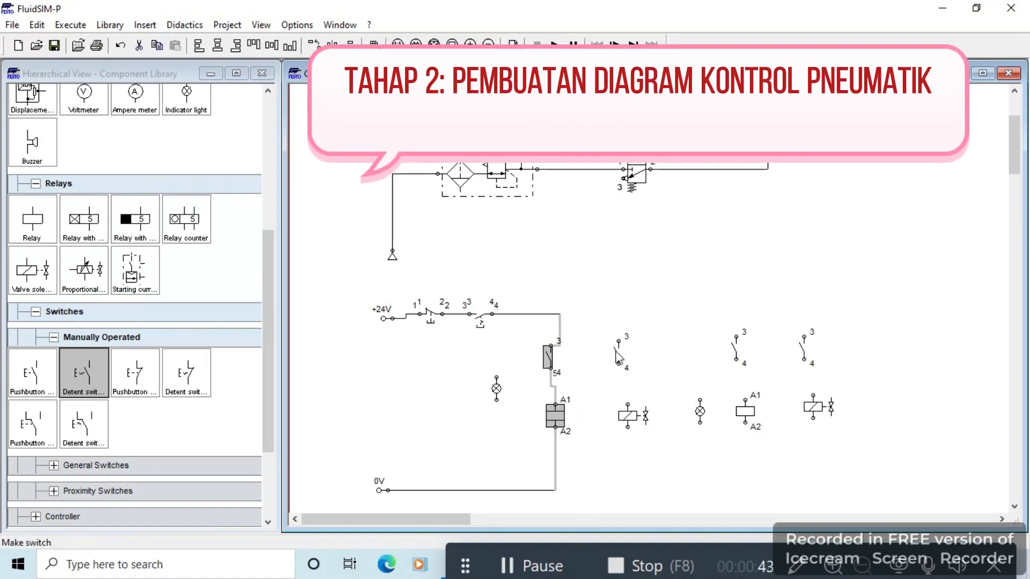
left_click(639, 271)
left_click_drag(535, 275, 590, 510)
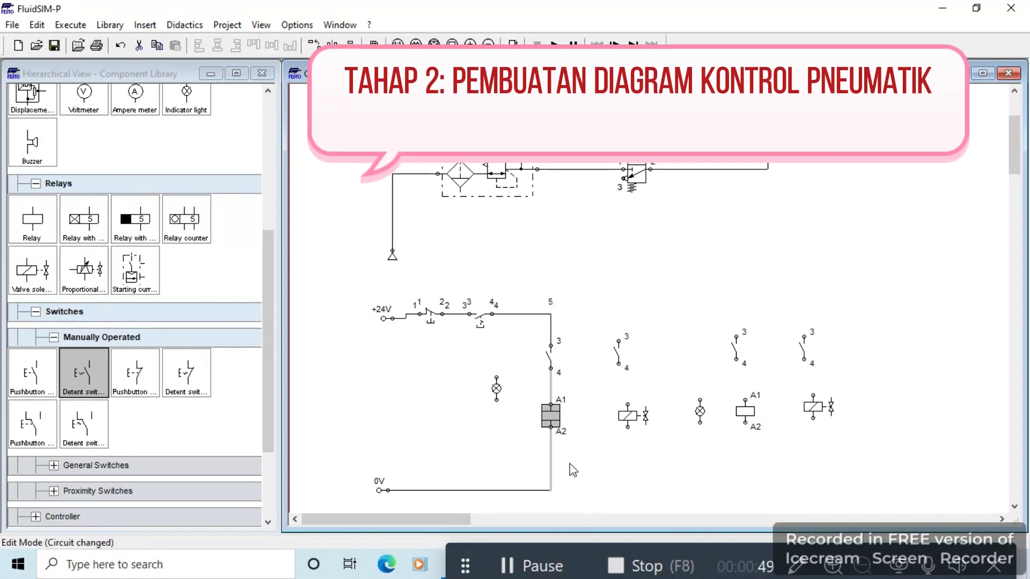
left_click(626, 204)
Step: Move the first indicator light level with the first relay and wire it in parallel with the relay coil
left_click_drag(499, 385, 507, 416)
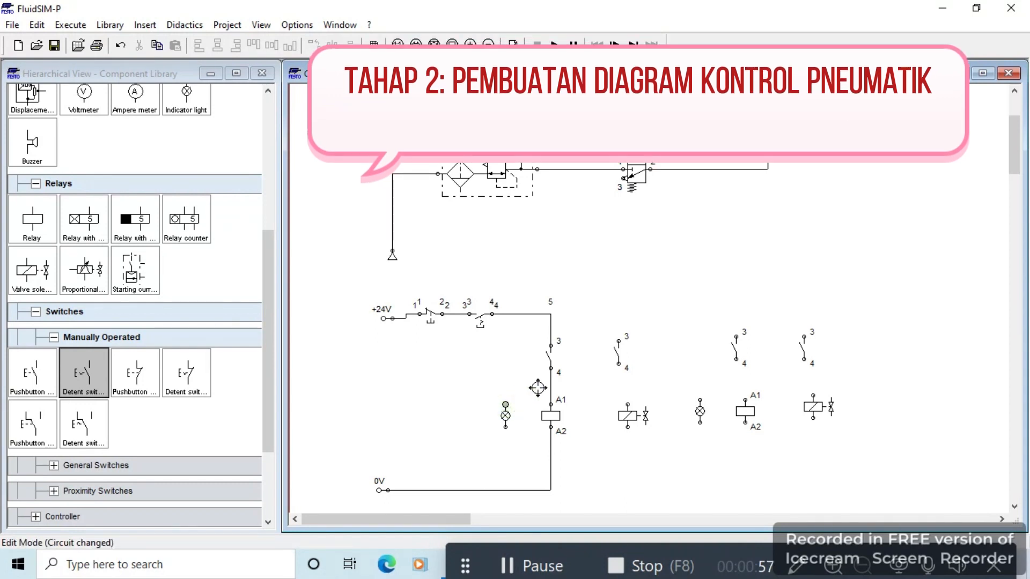
left_click_drag(551, 386, 505, 405)
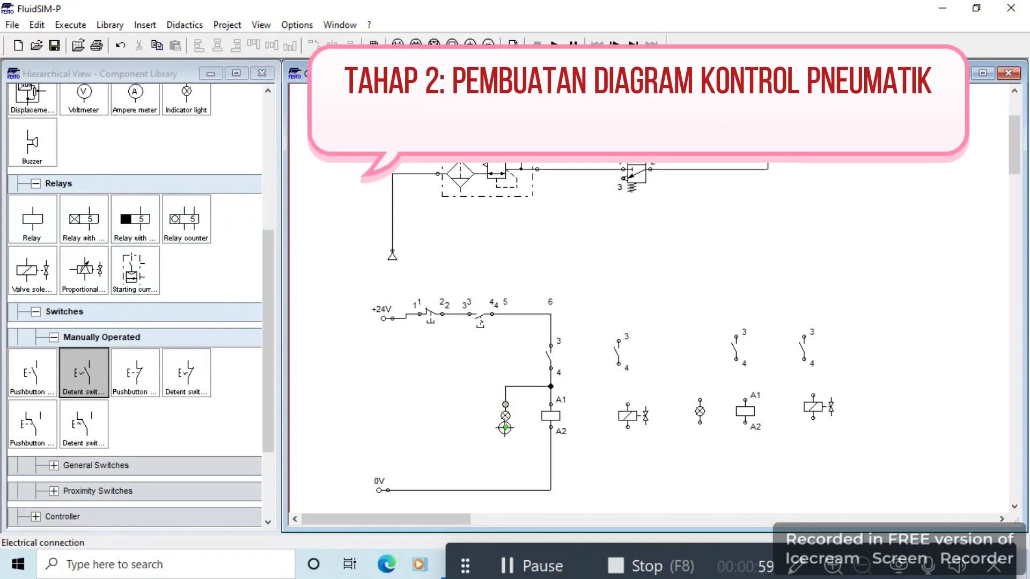
left_click_drag(551, 450, 505, 427)
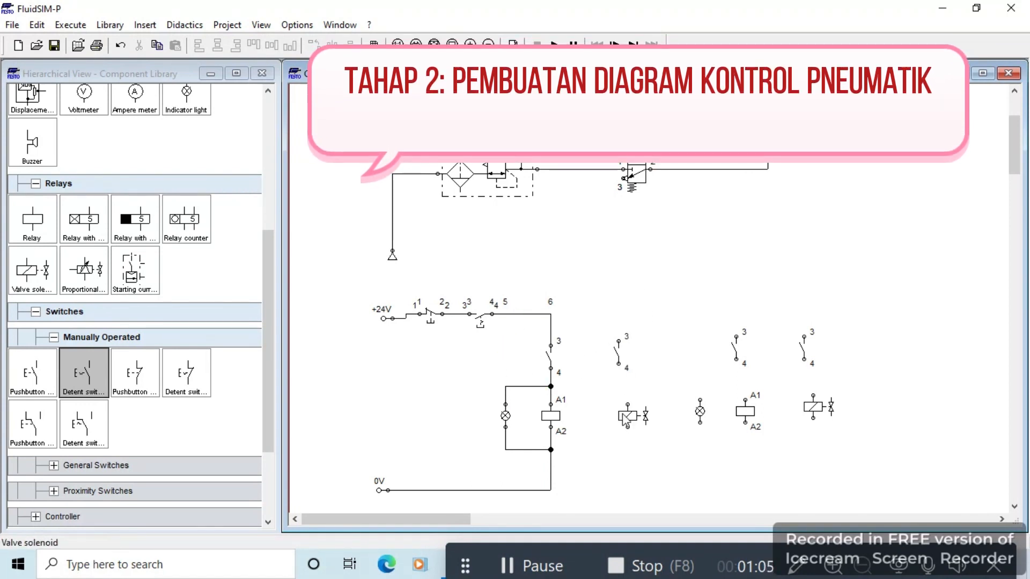
Step: Shift the first valve solenoid slightly left and wire it in series with the second make switch between the supply line and 0V
left_click_drag(625, 419, 621, 409)
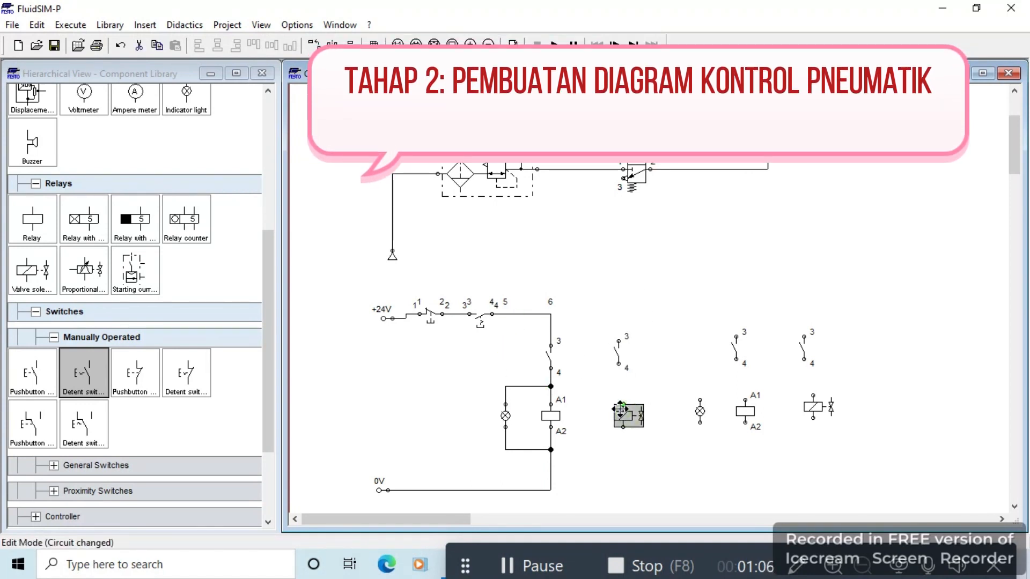
left_click(663, 298)
left_click_drag(618, 341, 551, 314)
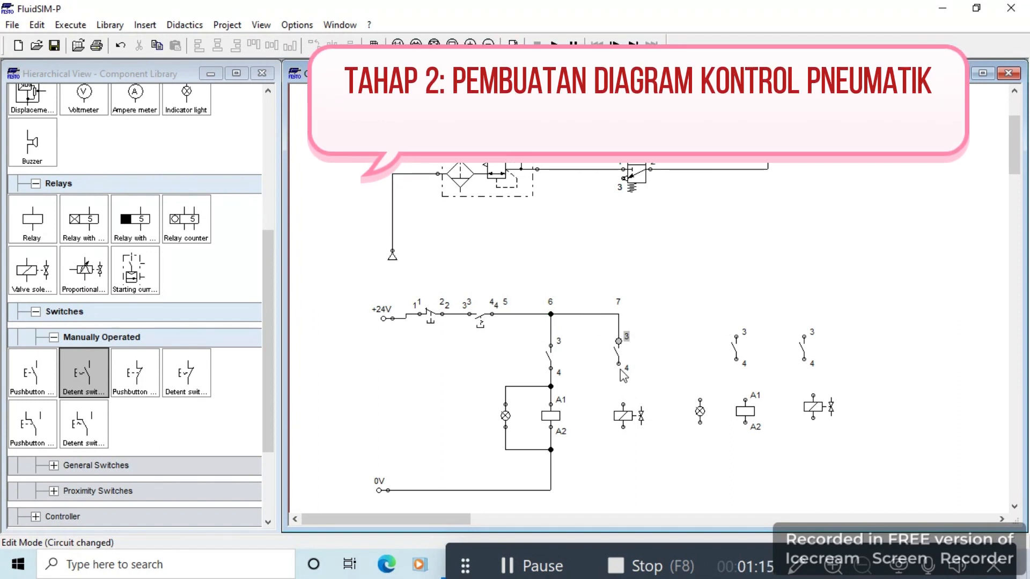
left_click_drag(618, 363, 620, 506)
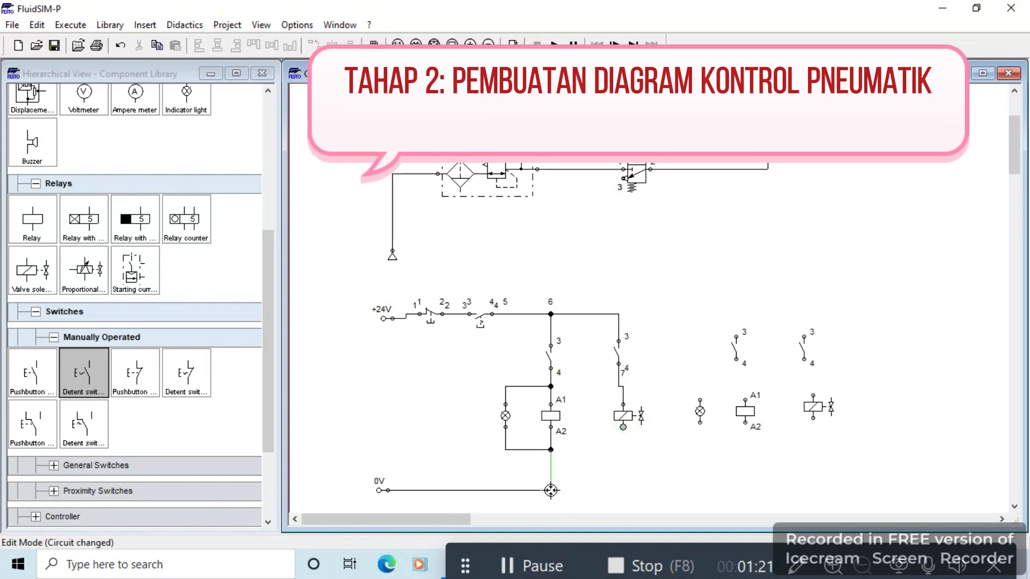
left_click_drag(551, 490, 551, 490)
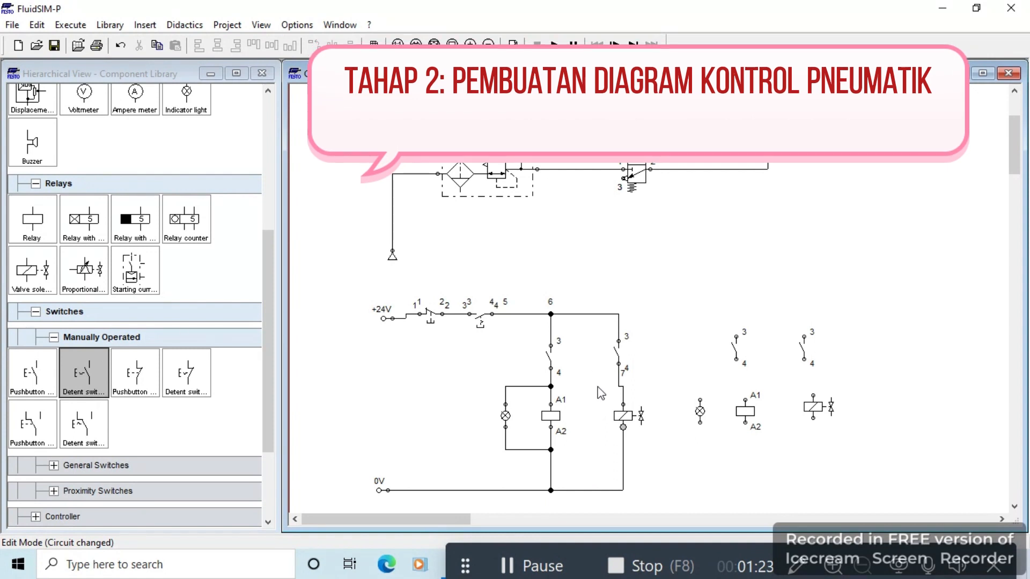
Step: Straighten the first valve solenoid branch by moving the solenoid and its 0V wire left under the second make switch
left_click_drag(594, 384, 641, 500)
key("Left")
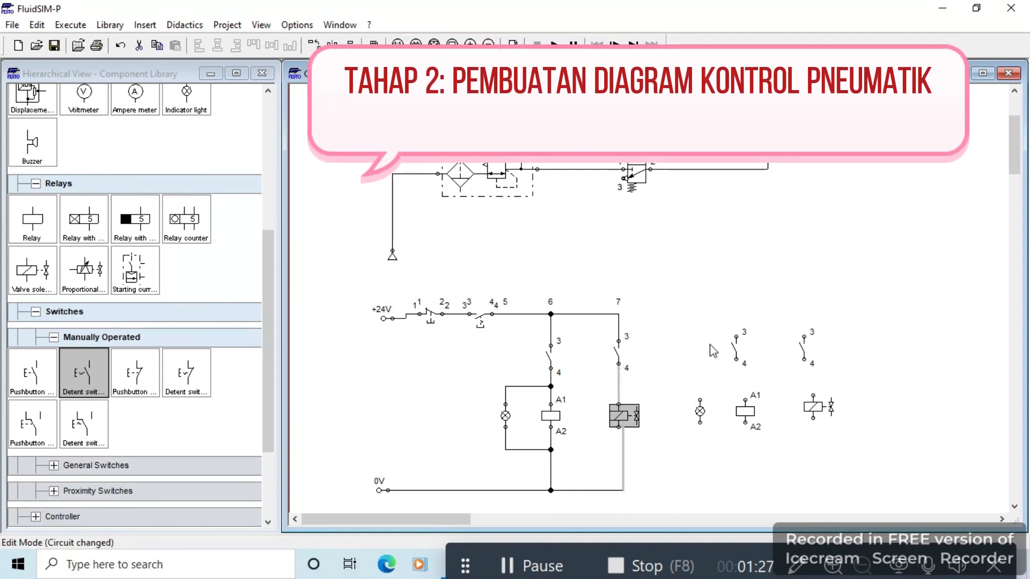
left_click(665, 464)
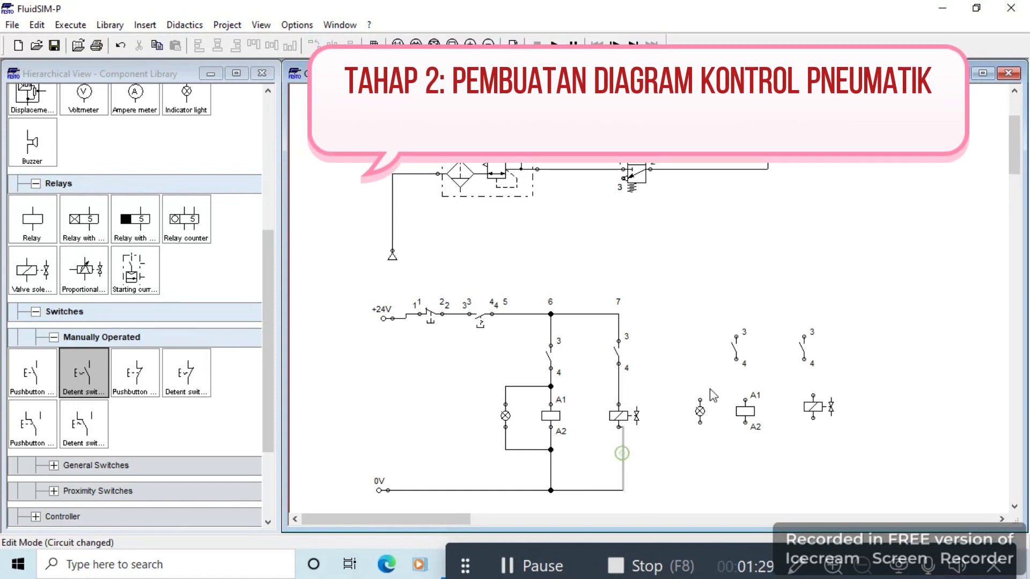
left_click(701, 311)
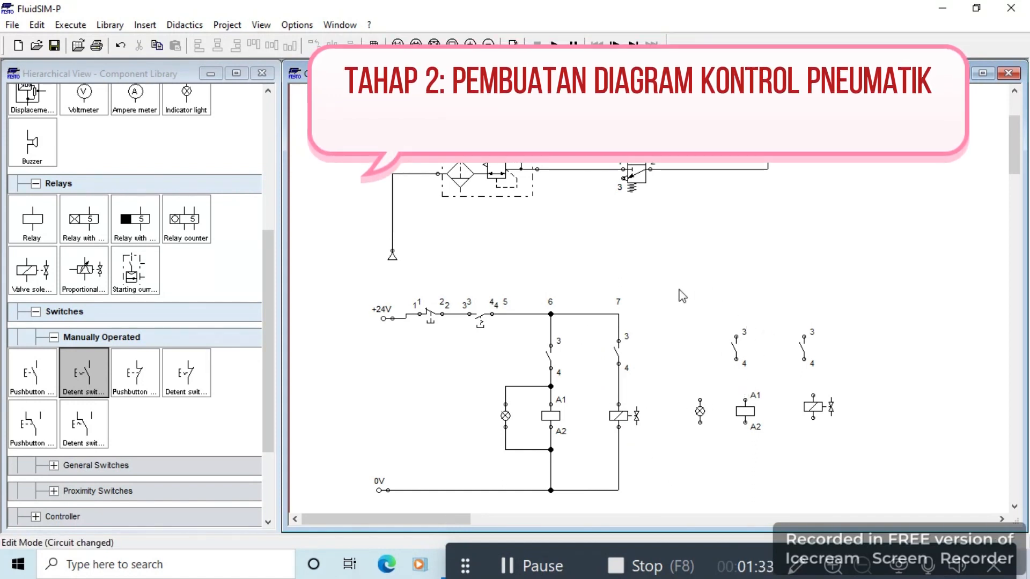
Step: Shift the third make switch, the second indicator light and the second relay slightly left together
left_click_drag(671, 283, 775, 458)
key("Left")
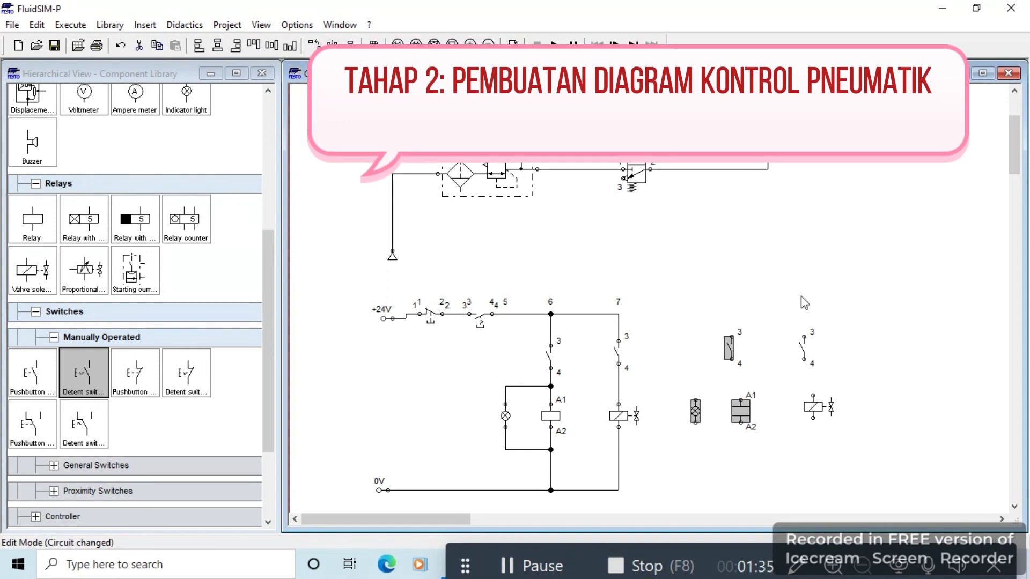
key("Left")
left_click(782, 276)
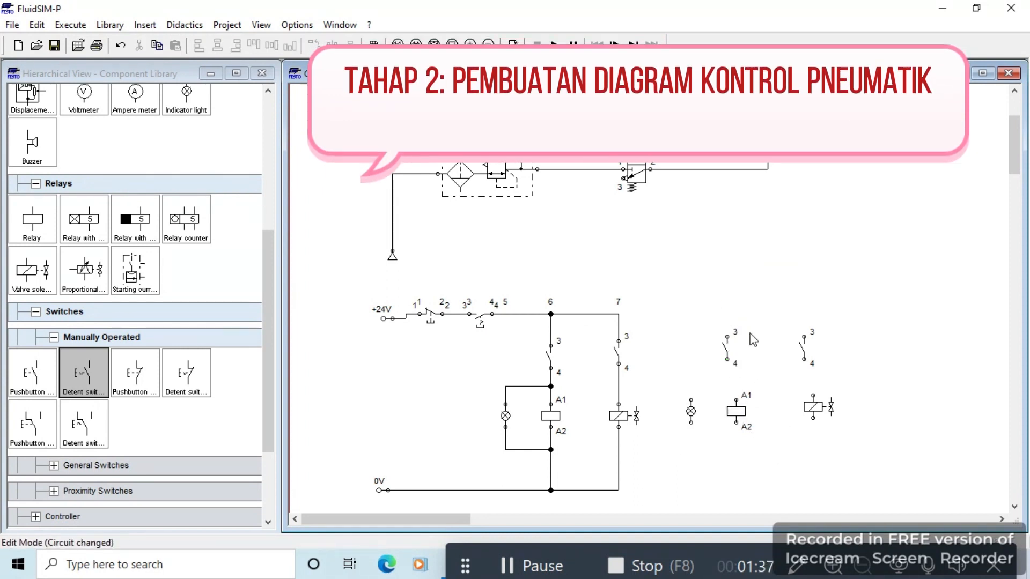
Step: Wire the third make switch from the +24V supply line to the second relay, aligning the relay directly under the switch
left_click(728, 336)
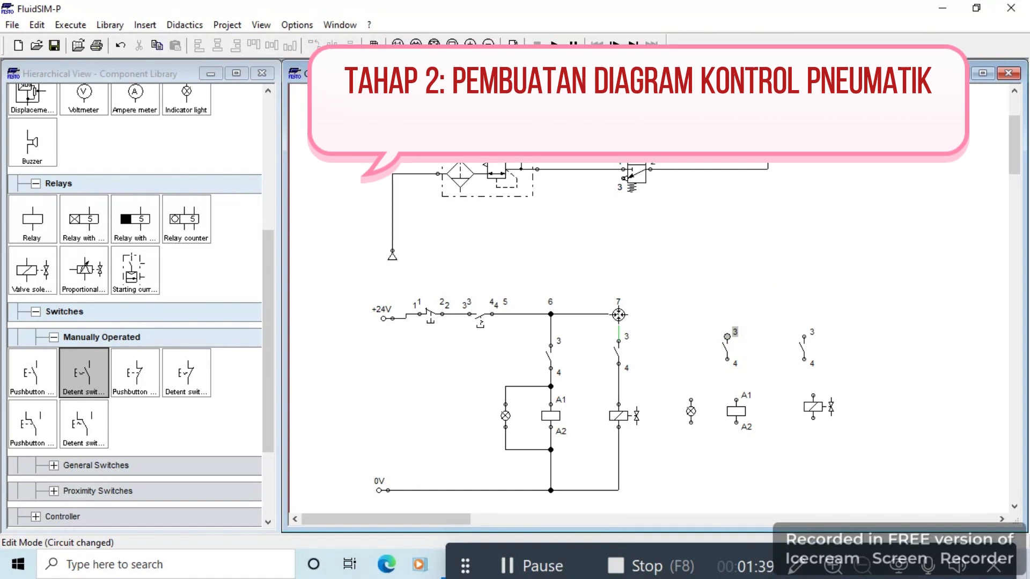
left_click_drag(619, 315, 766, 453)
key("Left")
left_click(799, 300)
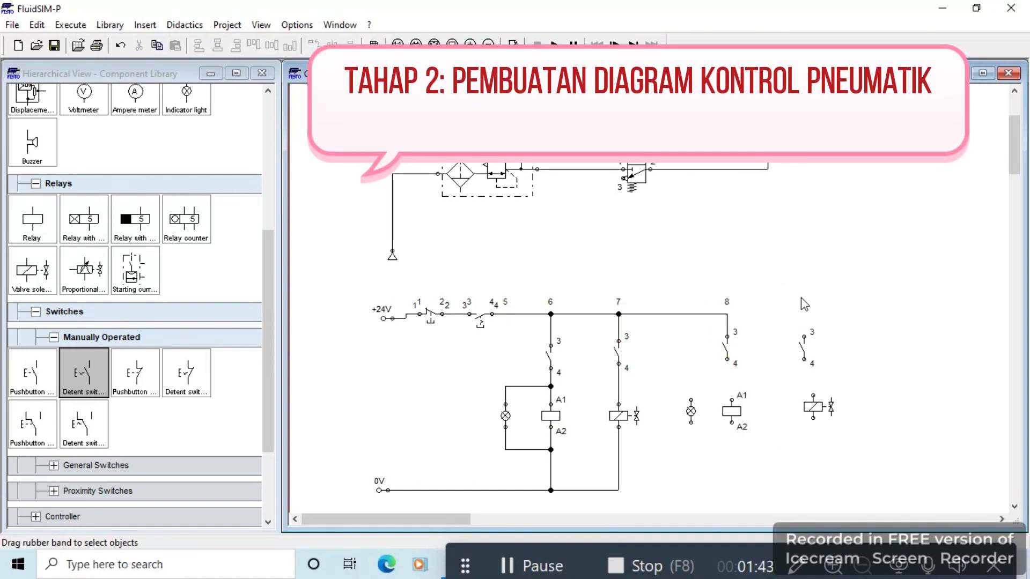
left_click_drag(726, 359, 732, 400)
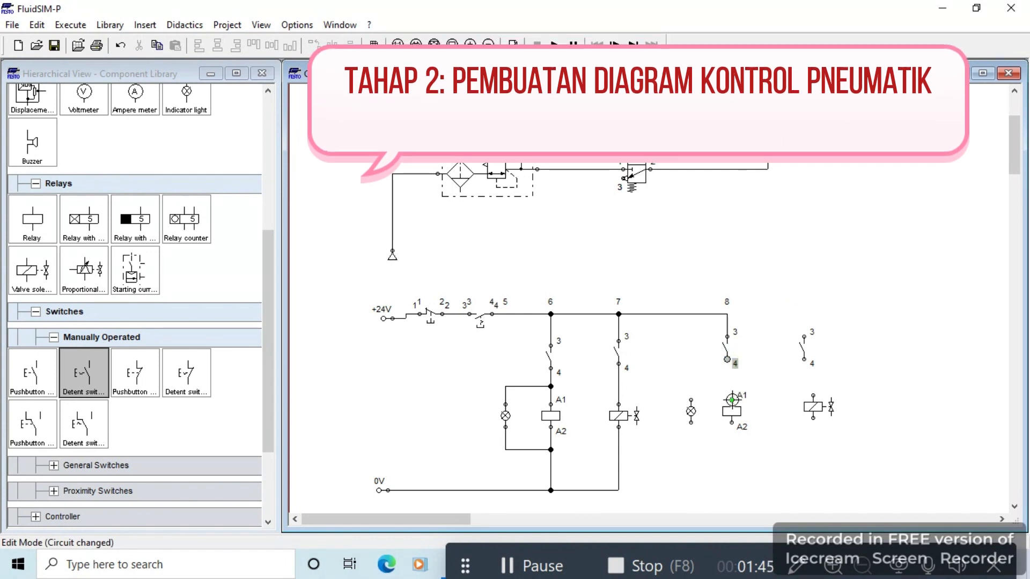
left_click_drag(696, 369, 755, 438)
key("Left")
left_click(806, 300)
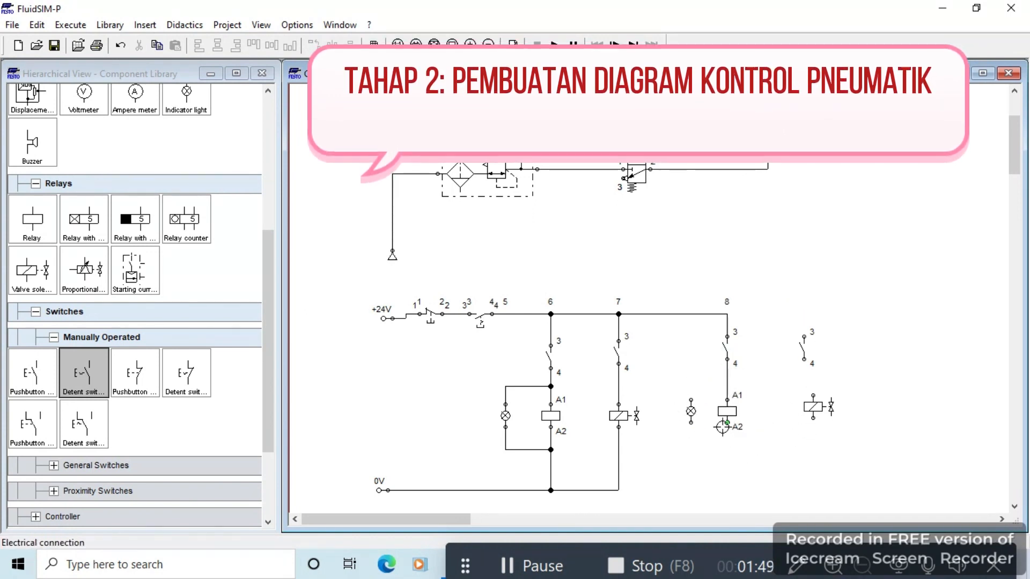
Step: Connect the second relay to the 0V line and wire the second indicator light in parallel with its coil
left_click_drag(727, 423, 736, 484)
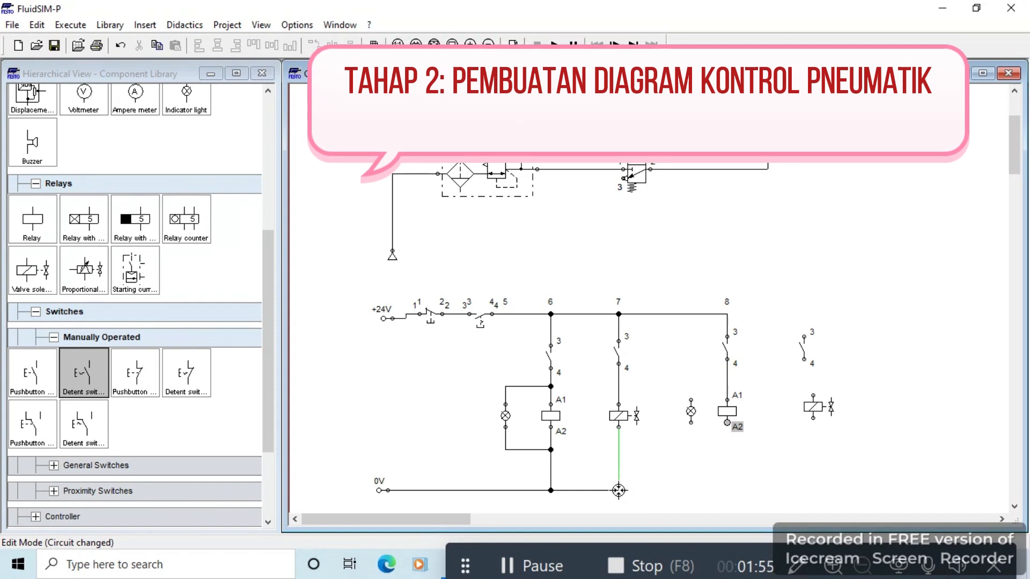
left_click_drag(619, 490, 618, 490)
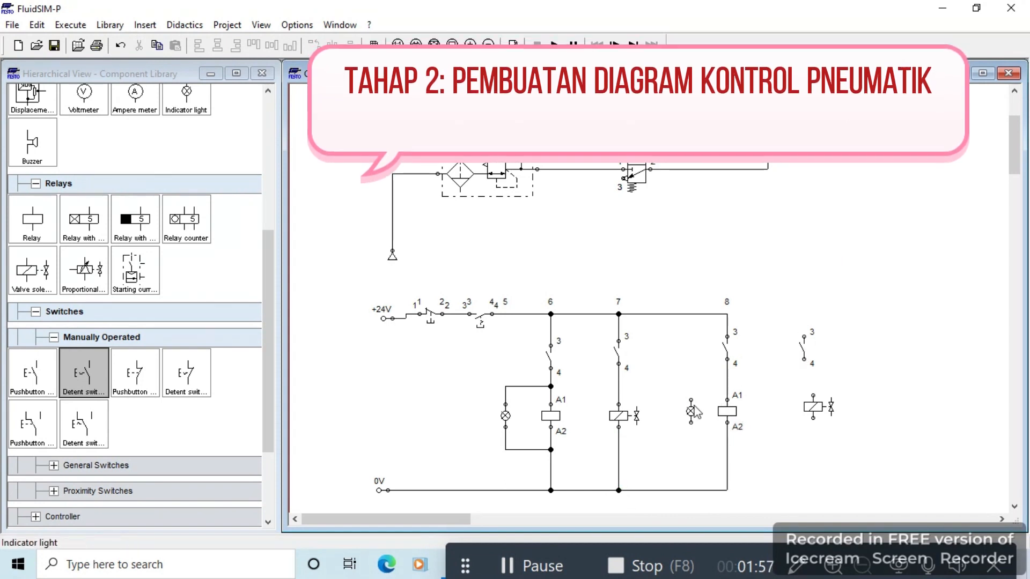
left_click_drag(692, 401, 727, 379)
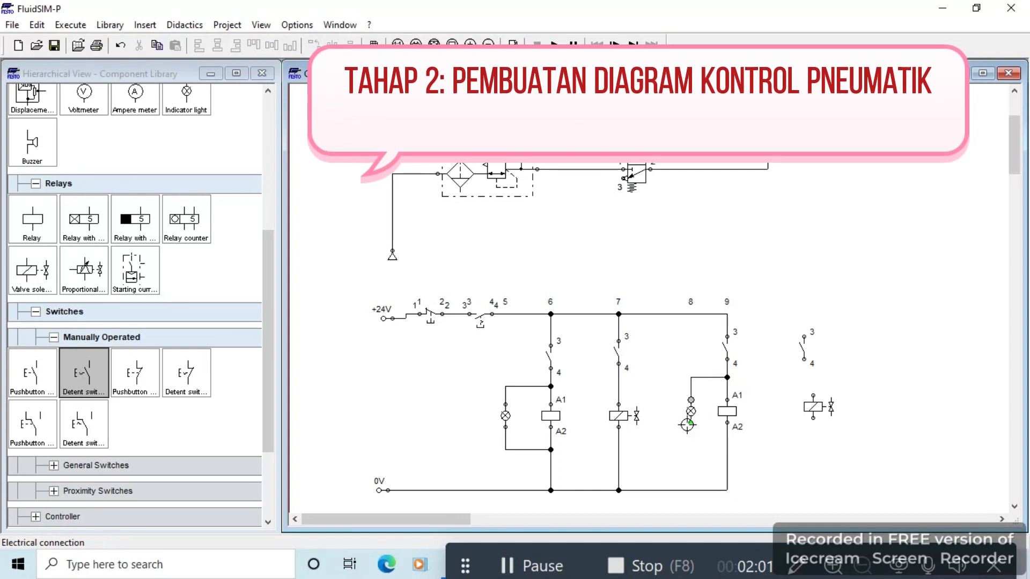
left_click_drag(690, 423, 726, 450)
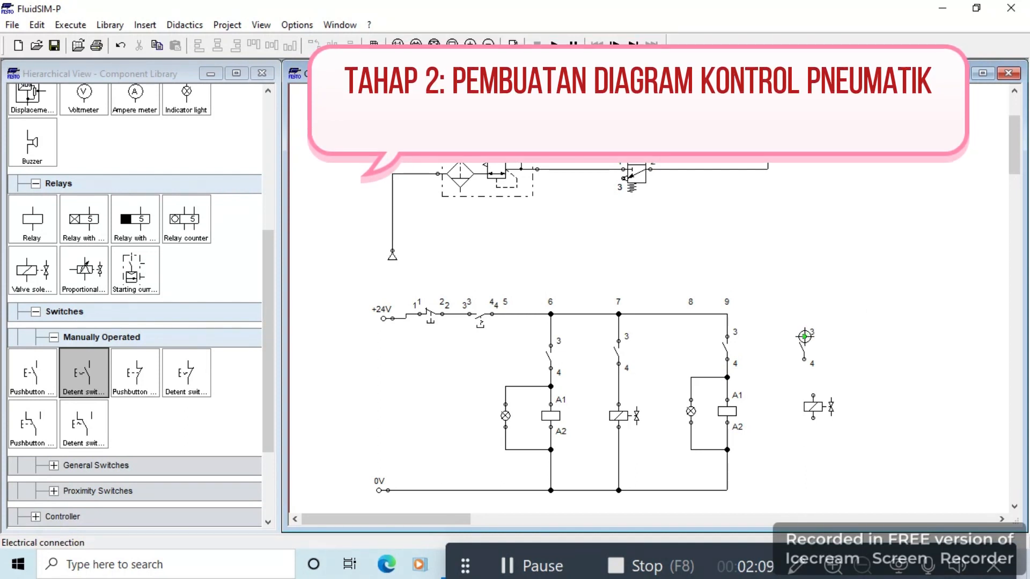
Step: Wire the fourth make switch and second valve solenoid in series between the supply line and 0V, straightening the branch under the switch
left_click_drag(804, 337, 726, 314)
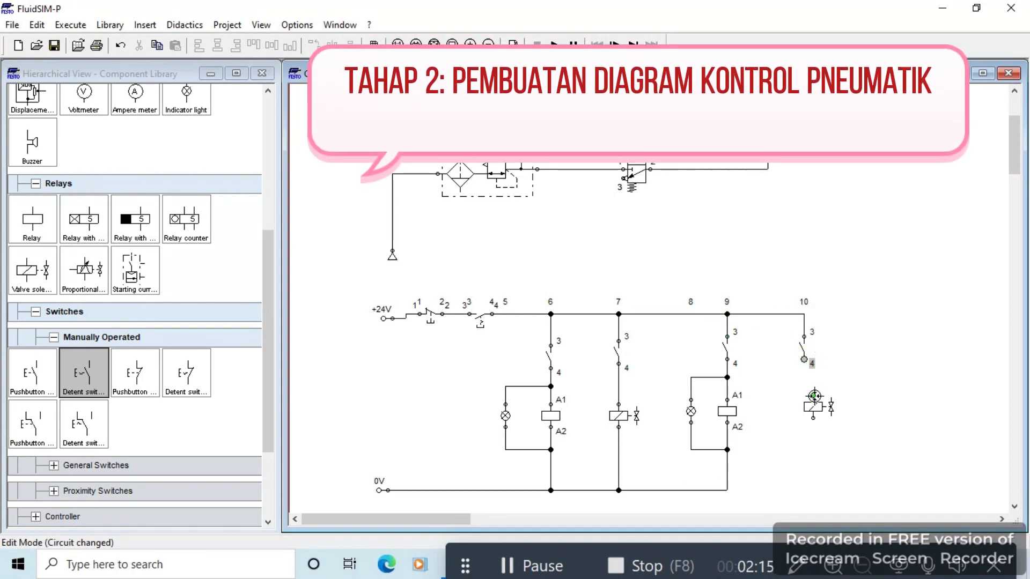
left_click_drag(814, 396, 728, 489)
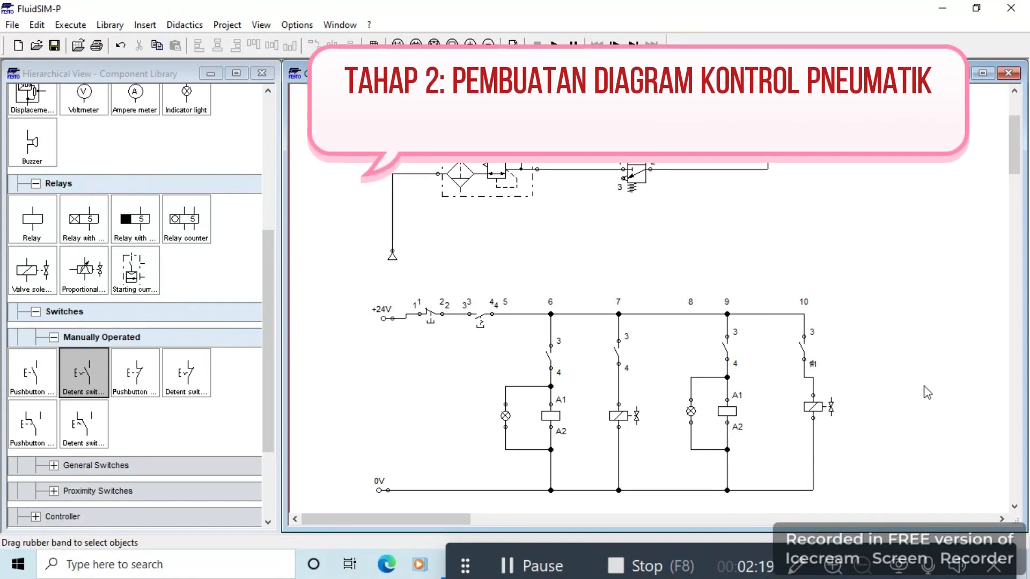
left_click_drag(784, 367, 858, 504)
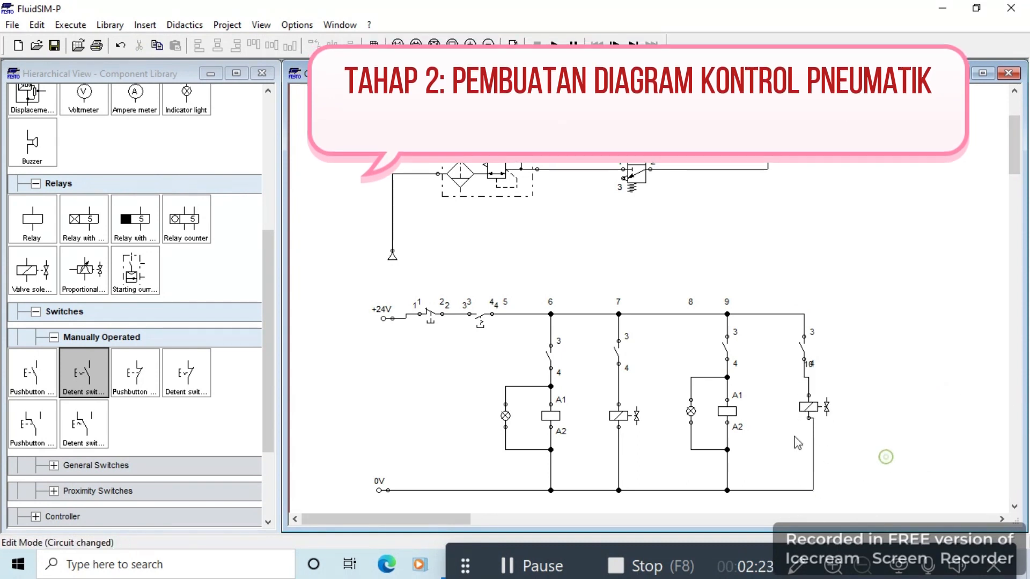
left_click_drag(780, 412, 866, 510)
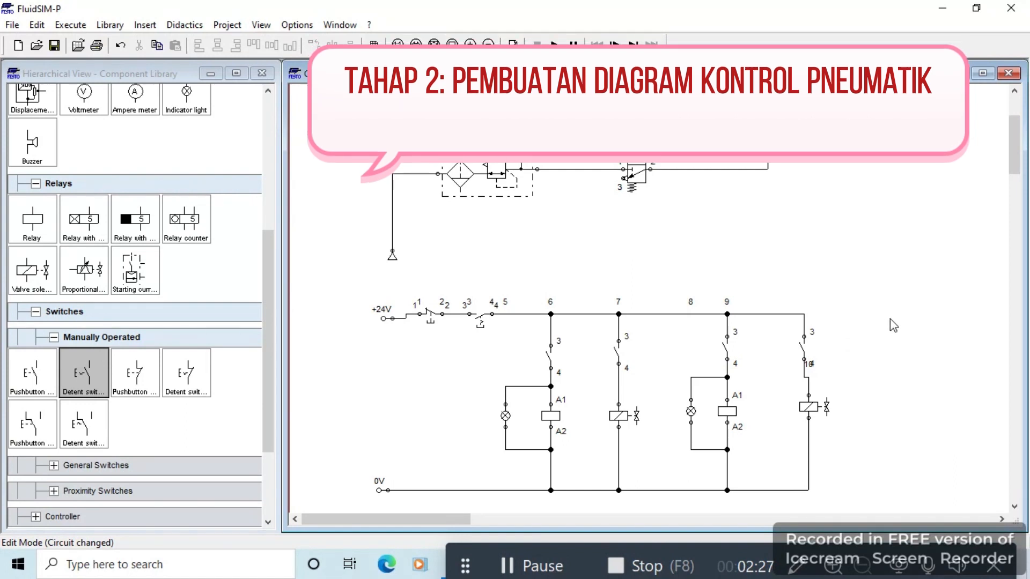
scroll(890, 319, "down", 2)
left_click_drag(774, 322, 851, 459)
key("Left")
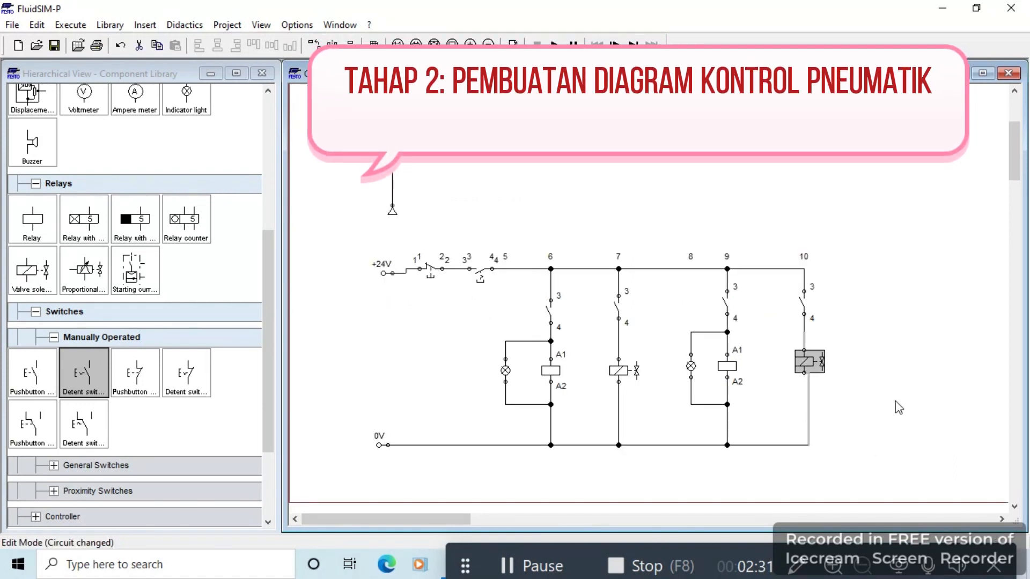
left_click(767, 406)
left_click_drag(776, 375, 861, 456)
left_click(923, 316)
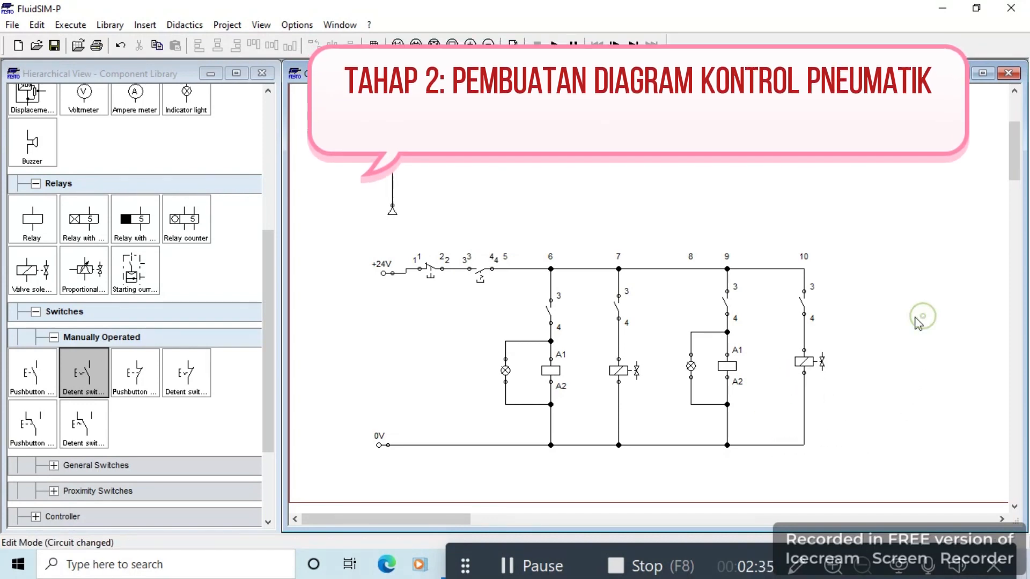
Step: Move the +24V source up level with the break pushbutton so the supply line runs straight
left_click(432, 270)
left_click_drag(336, 243, 408, 304)
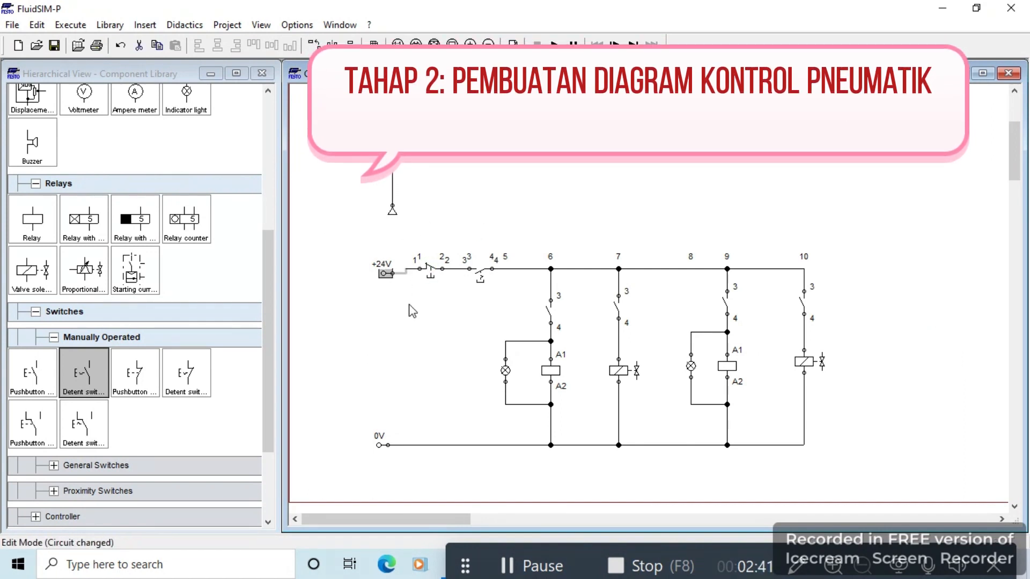
key("Up")
left_click(522, 196)
Step: Label the break pushbutton MCB and the detent switch PB in the supply line
double_click(442, 268)
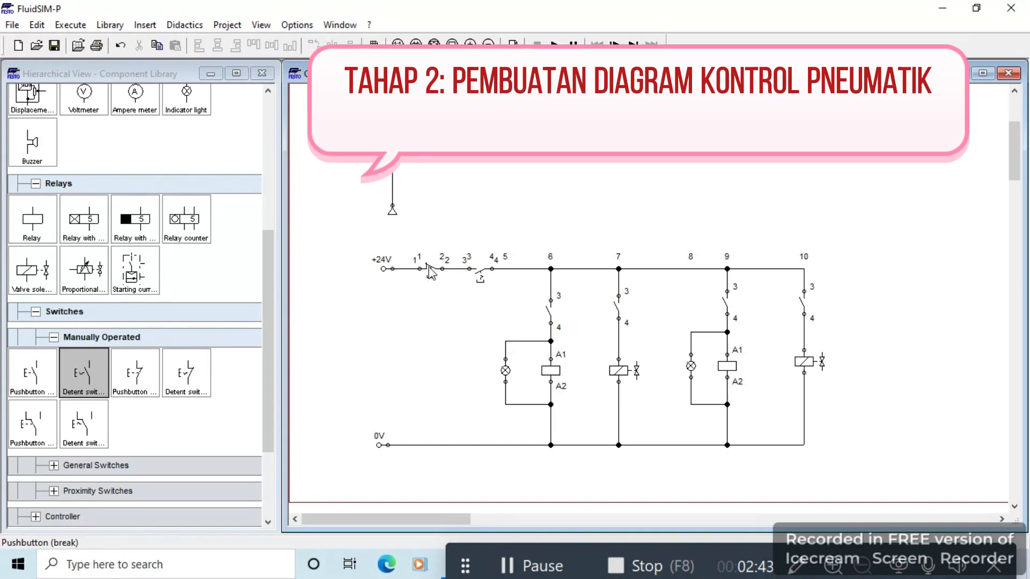
type("M")
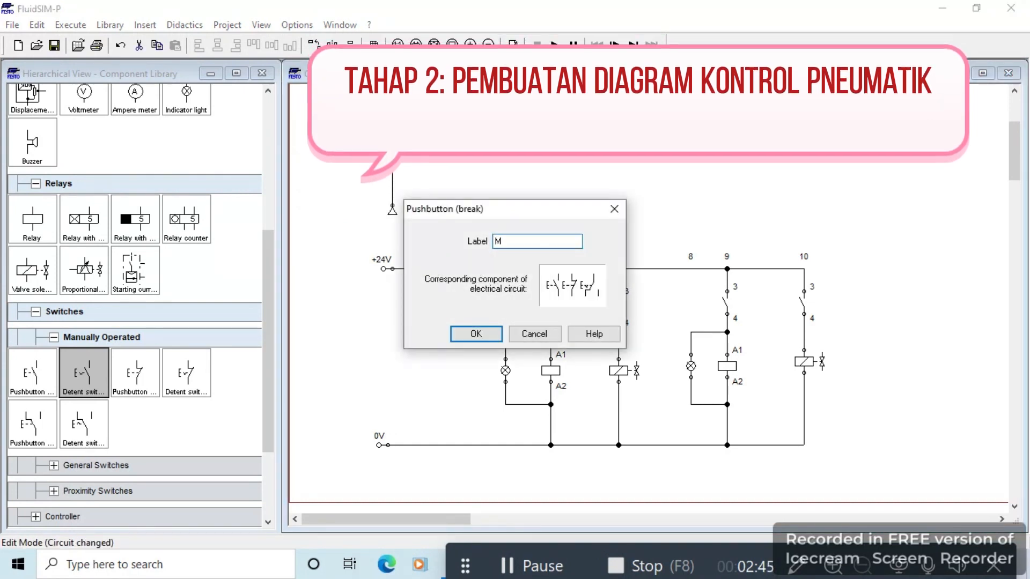
type("CB")
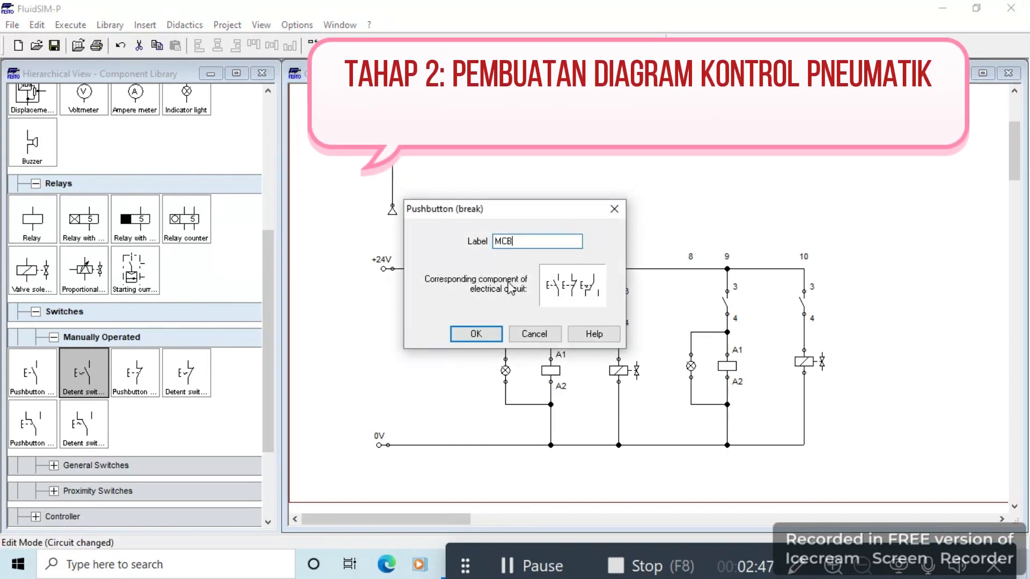
left_click(480, 333)
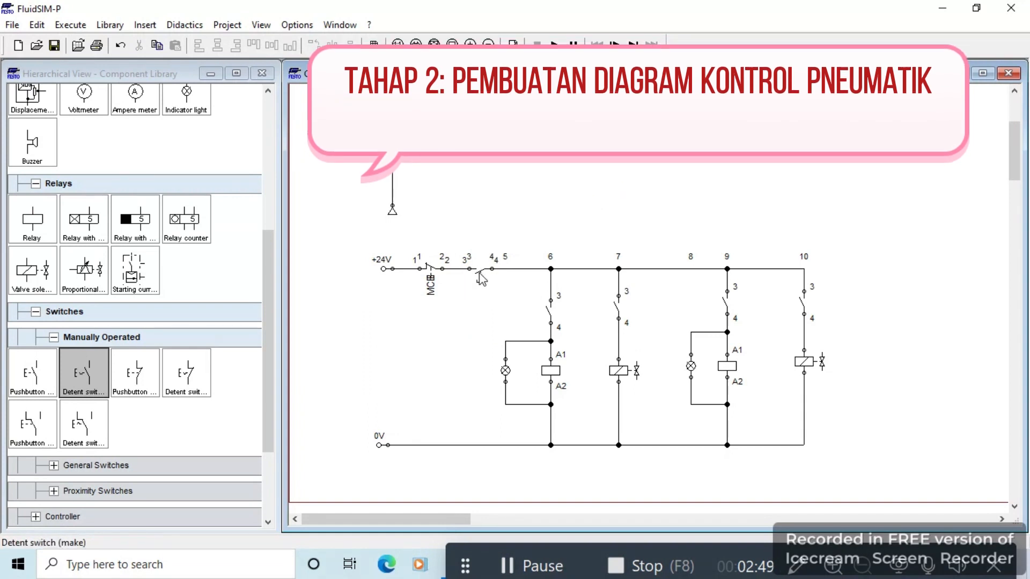
double_click(482, 278)
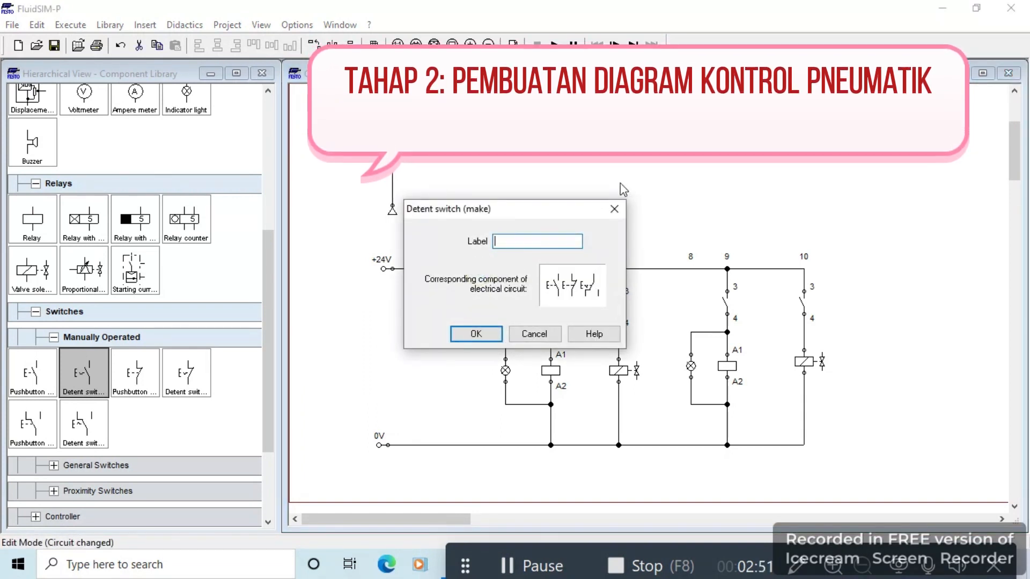
type("PB")
left_click(487, 336)
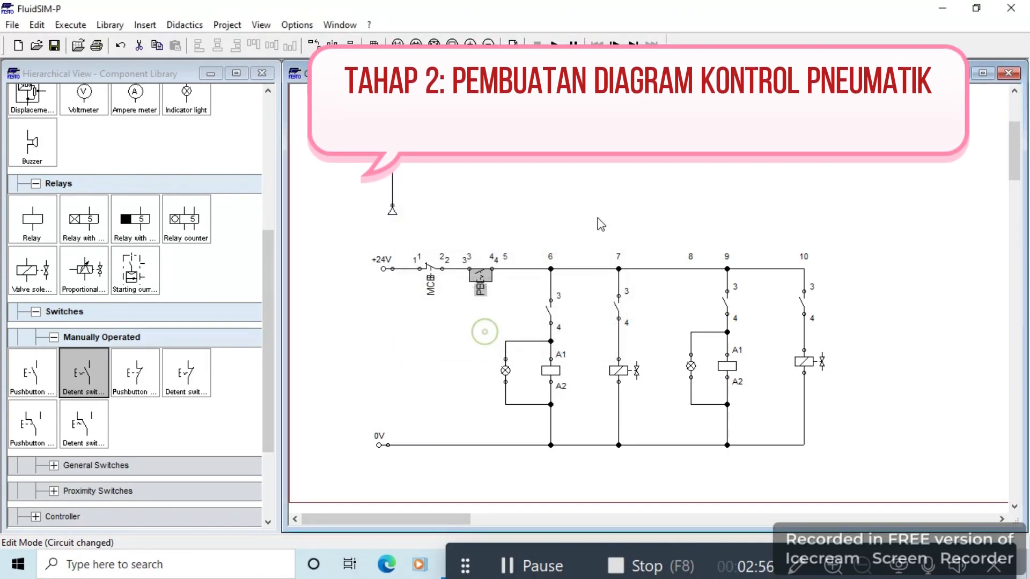
Step: Label the make switch in the first branch S1 and the relay beneath it R1
double_click(549, 310)
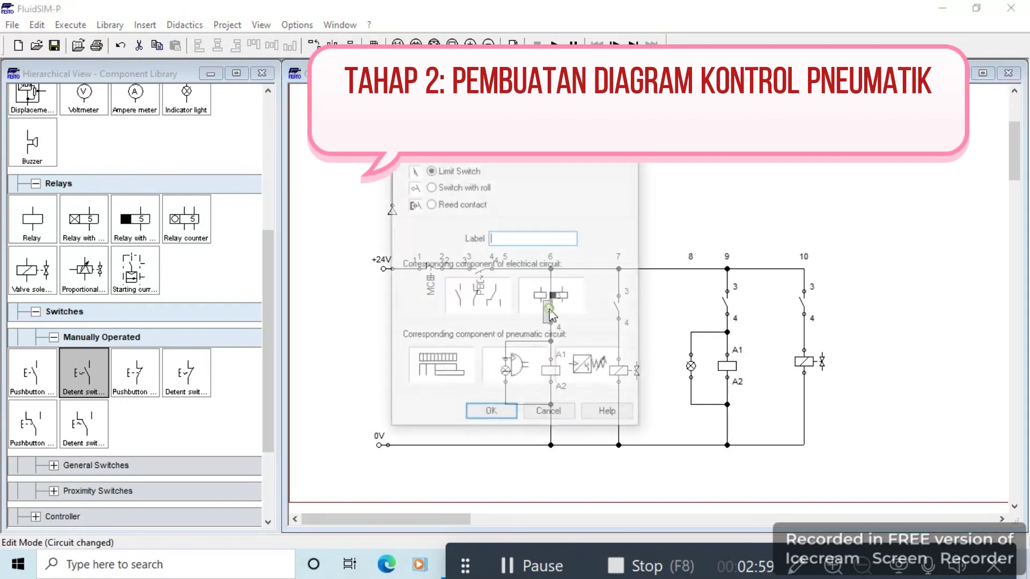
type("S1")
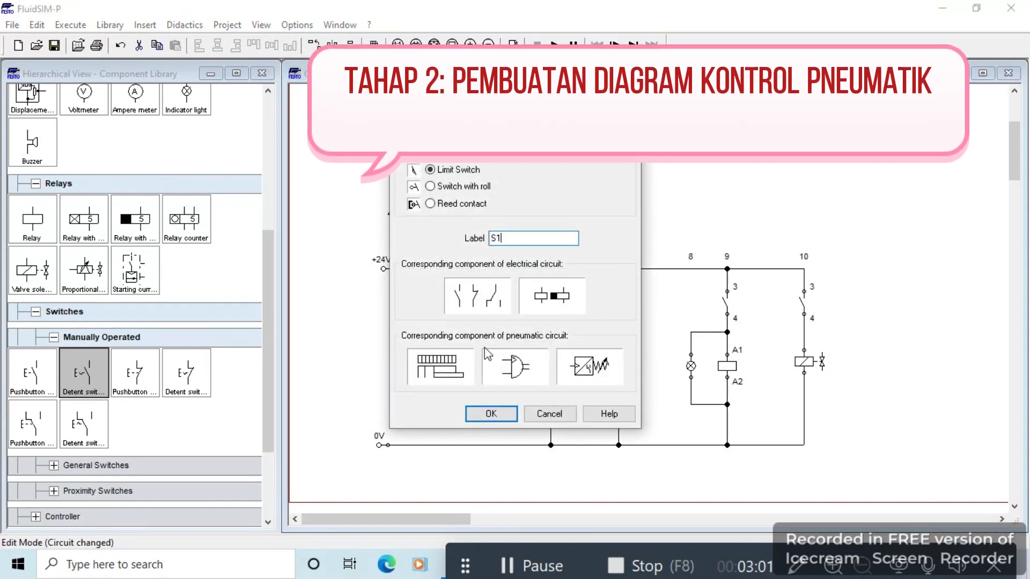
left_click(491, 414)
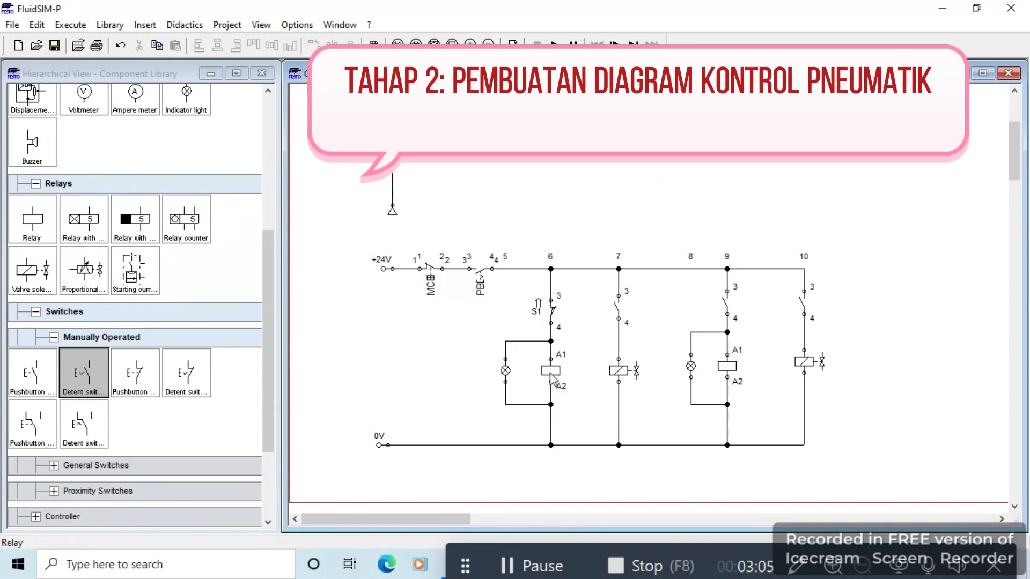
double_click(551, 372)
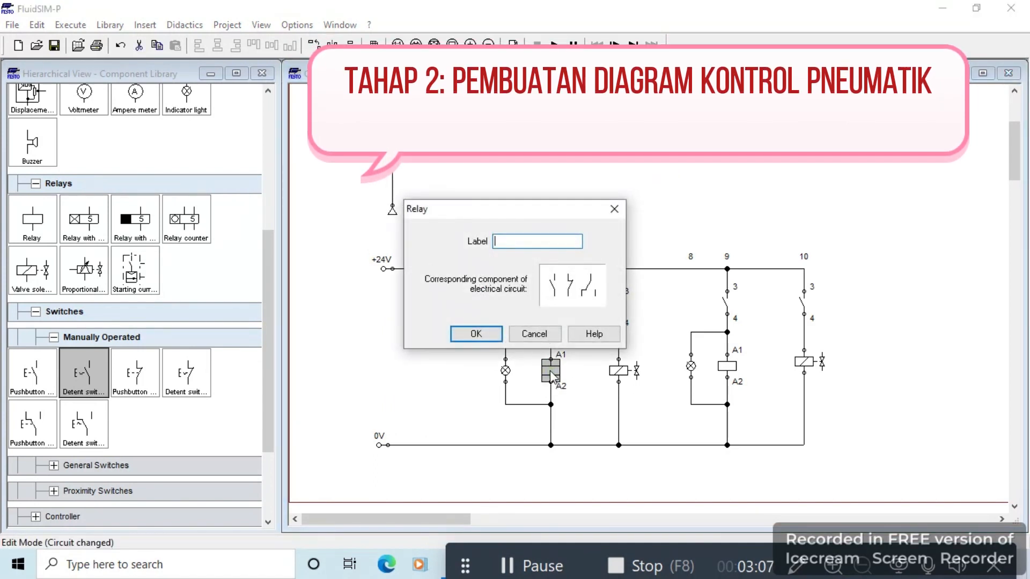
type("R1")
left_click(476, 334)
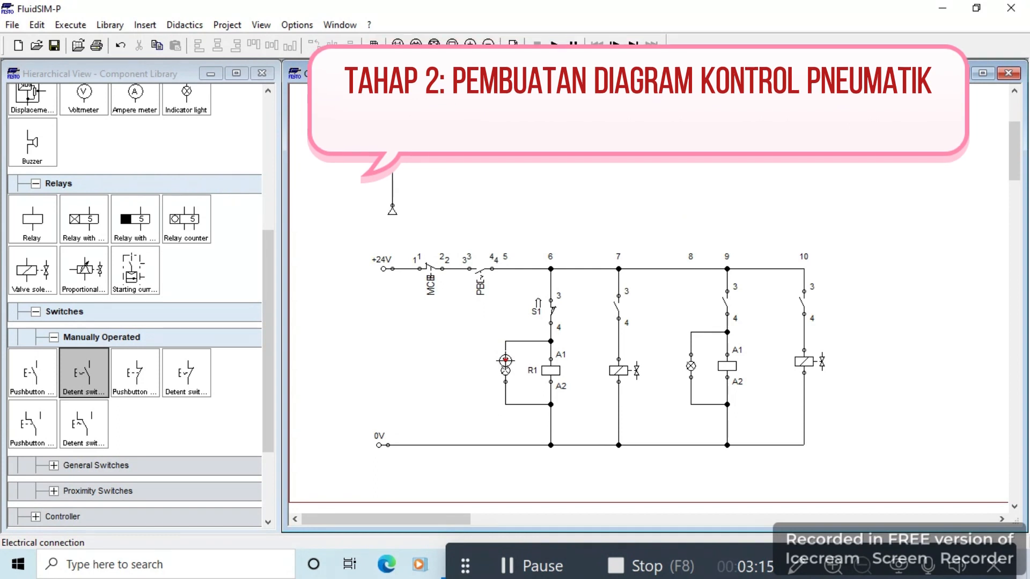
Step: Designate the first indicator light's upper connection X1 and its lower connection X2
double_click(505, 360)
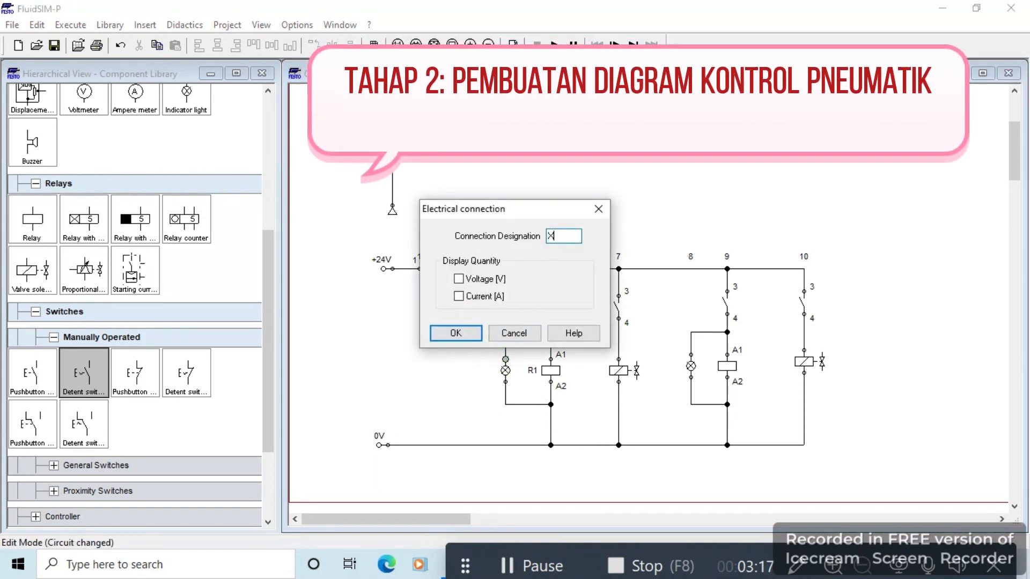
left_click(456, 333)
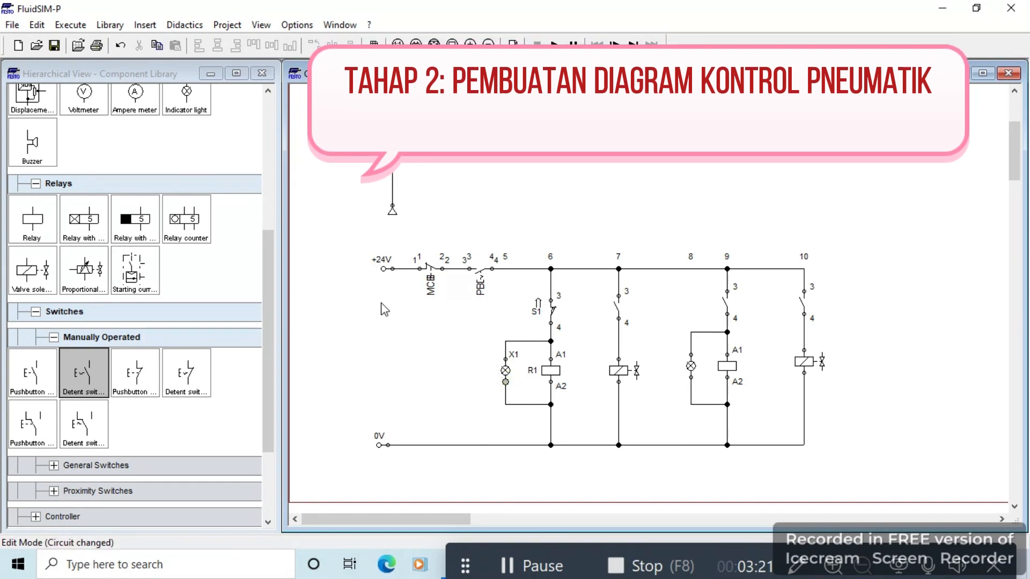
double_click(505, 382)
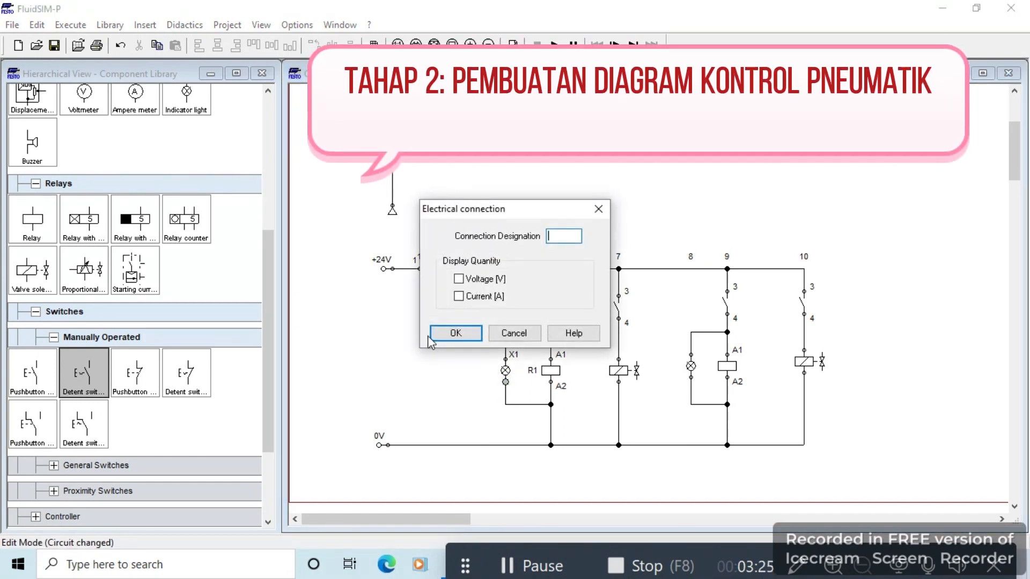
left_click(453, 335)
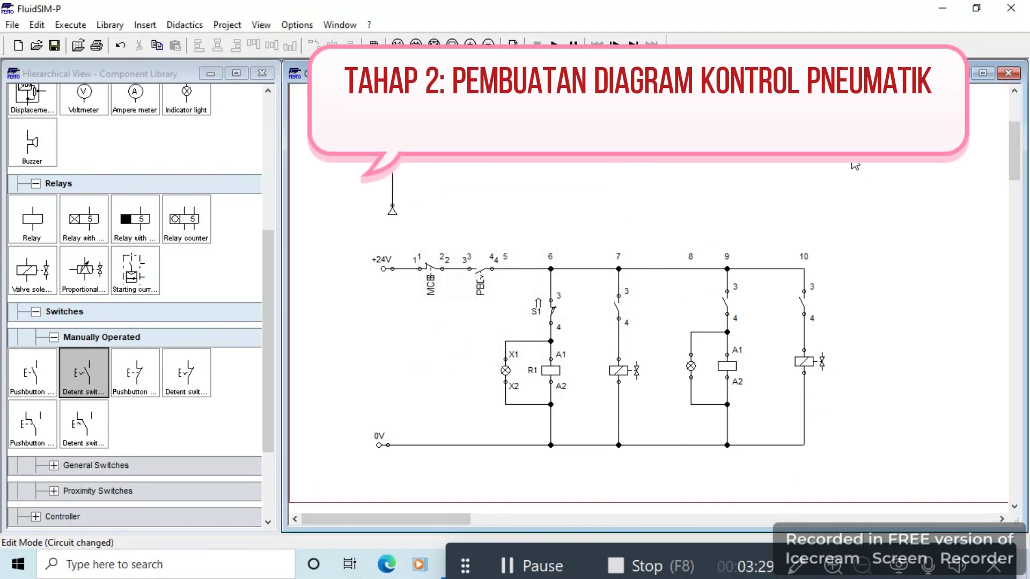
Step: Label the make switch above the first valve solenoid R1 to link it to the first relay
double_click(619, 312)
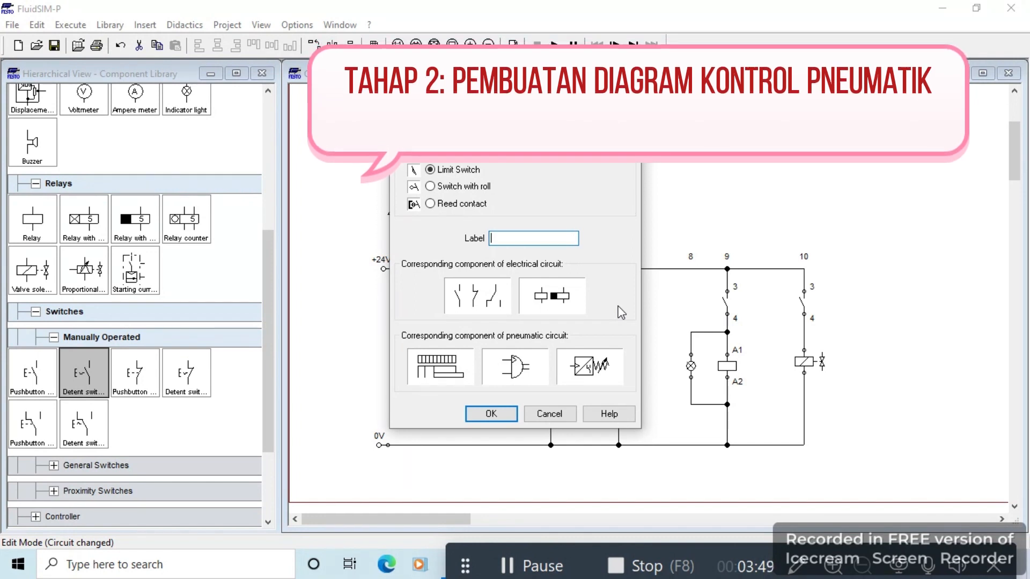
type("R1")
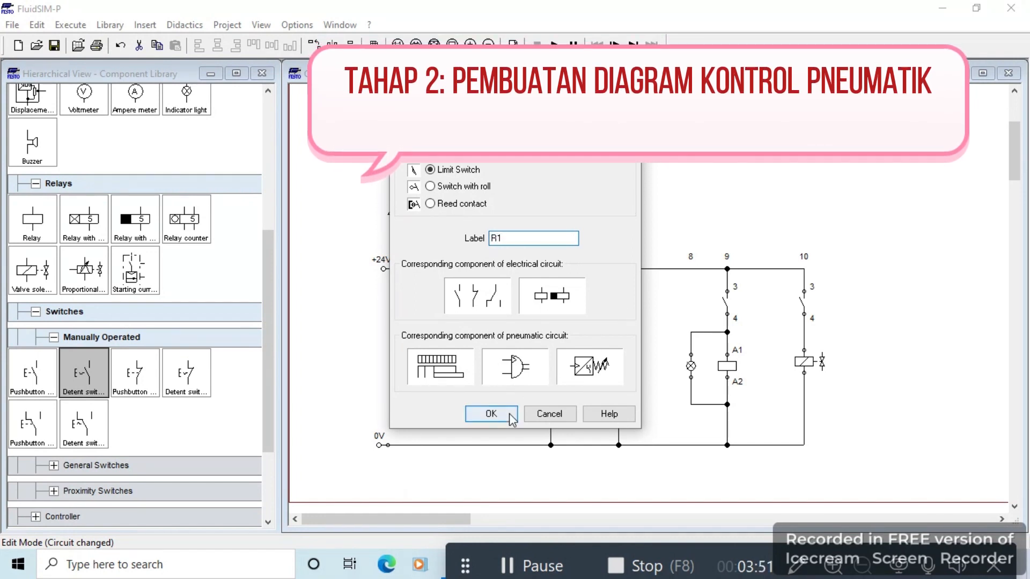
left_click(508, 414)
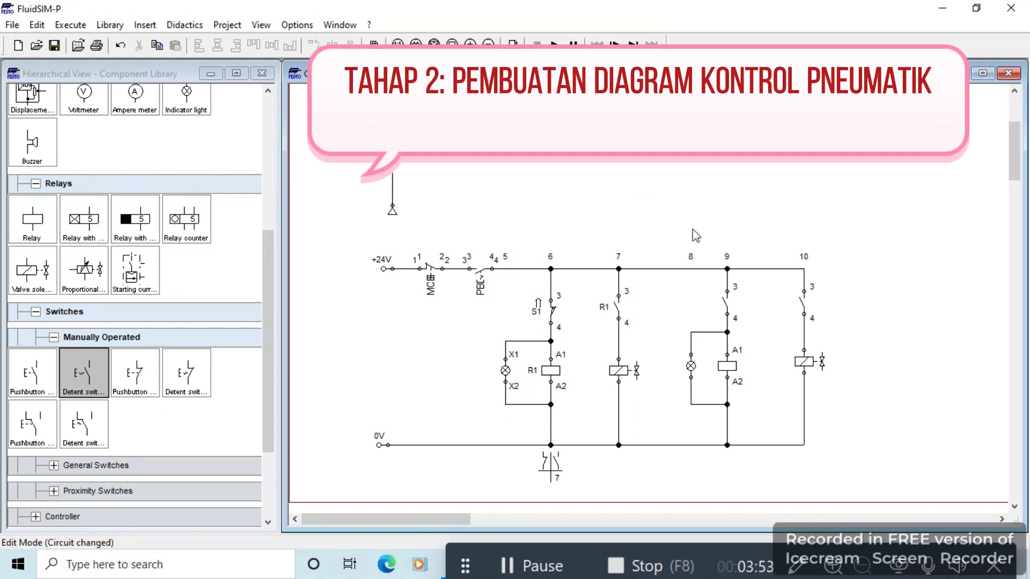
Step: Label the first valve solenoid, below the R1 make switch, Y1 to link it to the pneumatic valve
double_click(621, 370)
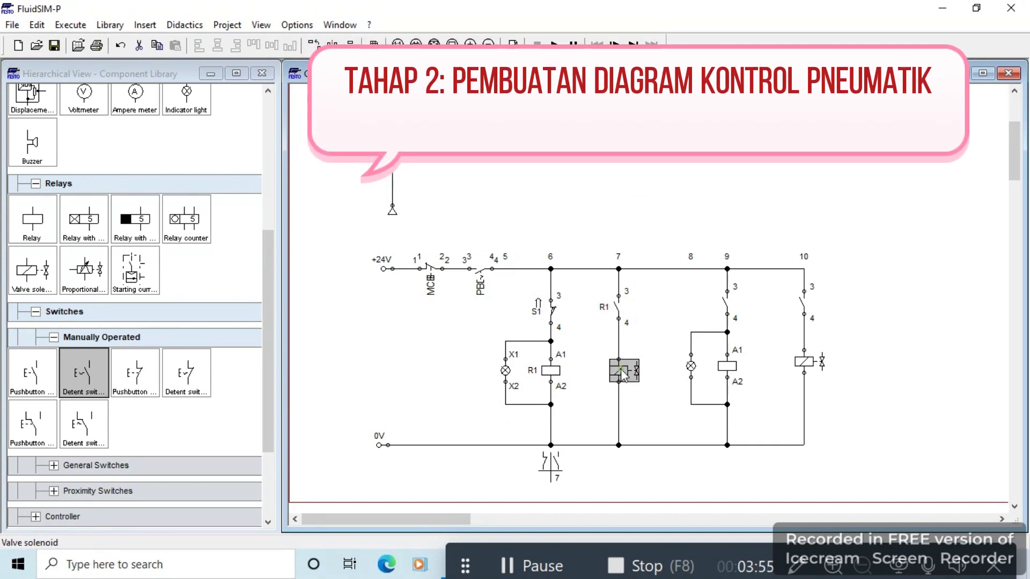
type("Y")
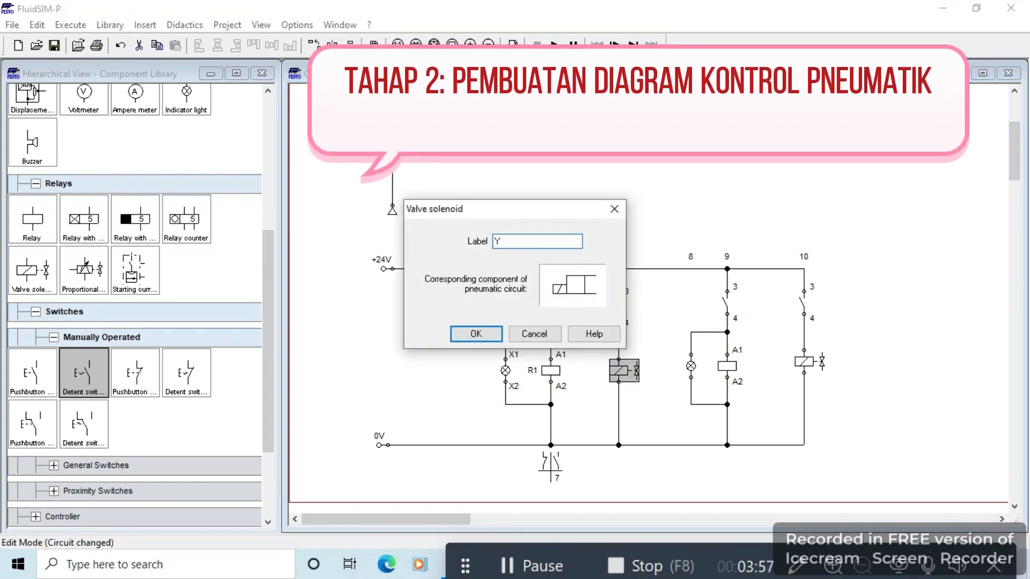
type("1")
left_click(474, 333)
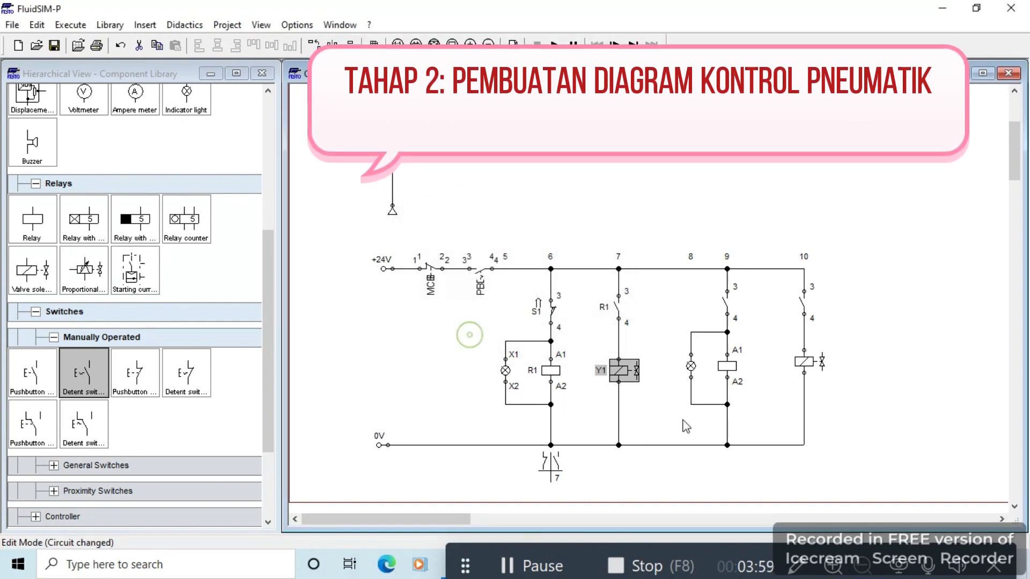
left_click(646, 475)
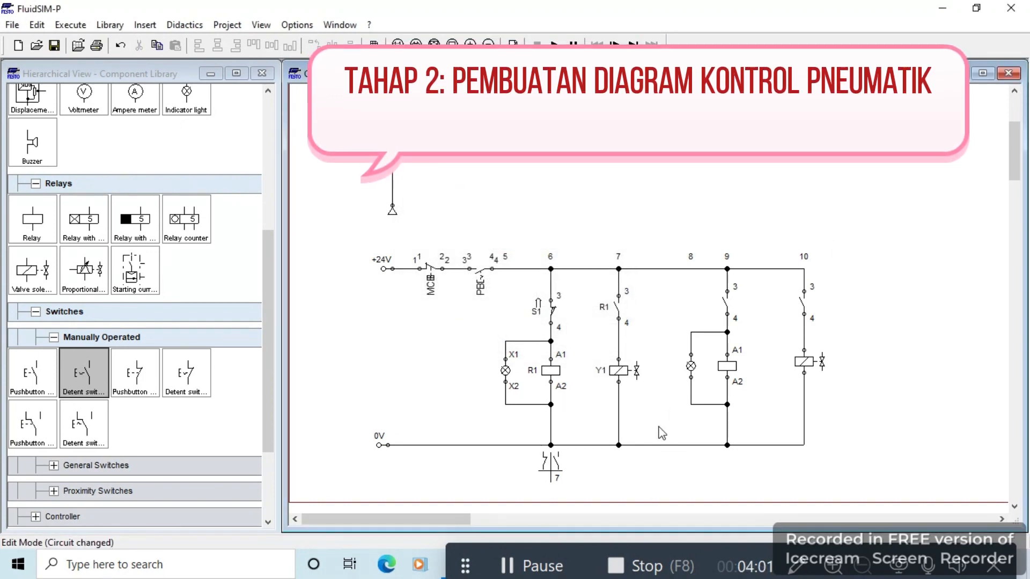
left_click(537, 444)
left_click_drag(537, 443, 538, 444)
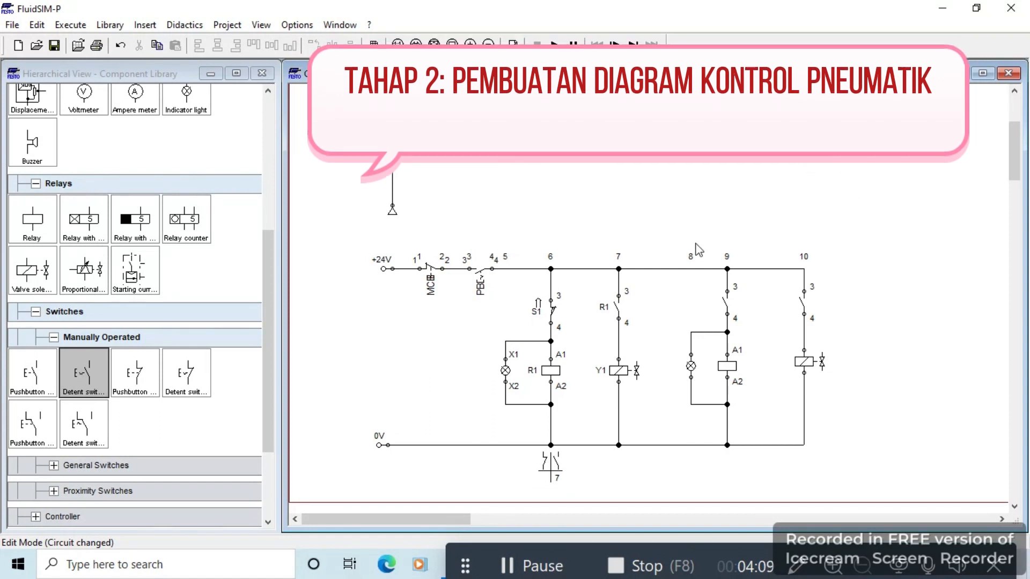
Step: Label the make switch in branch 9 S2 and the relay beneath it R2
double_click(728, 308)
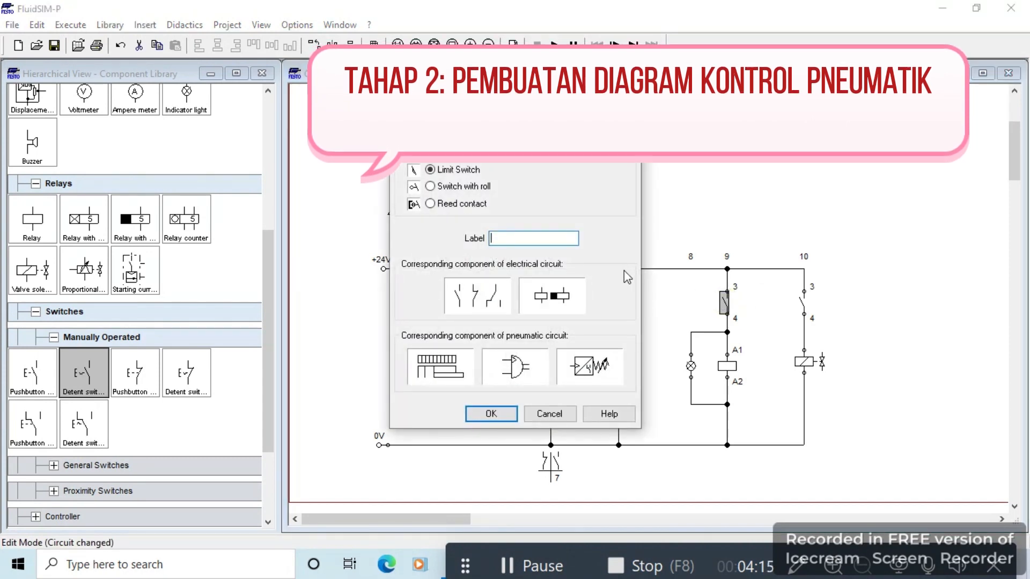
type("S2")
left_click(491, 414)
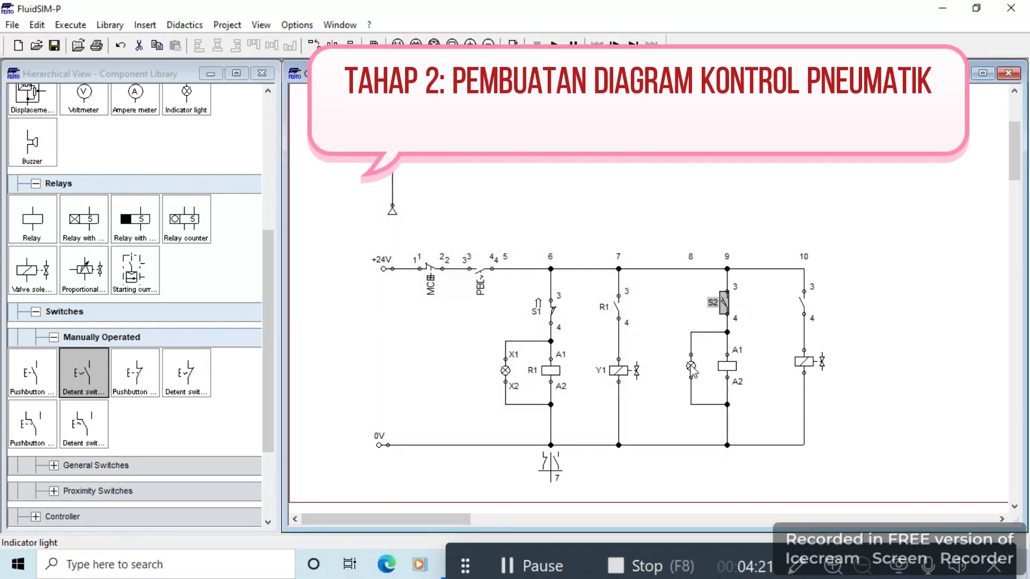
double_click(728, 370)
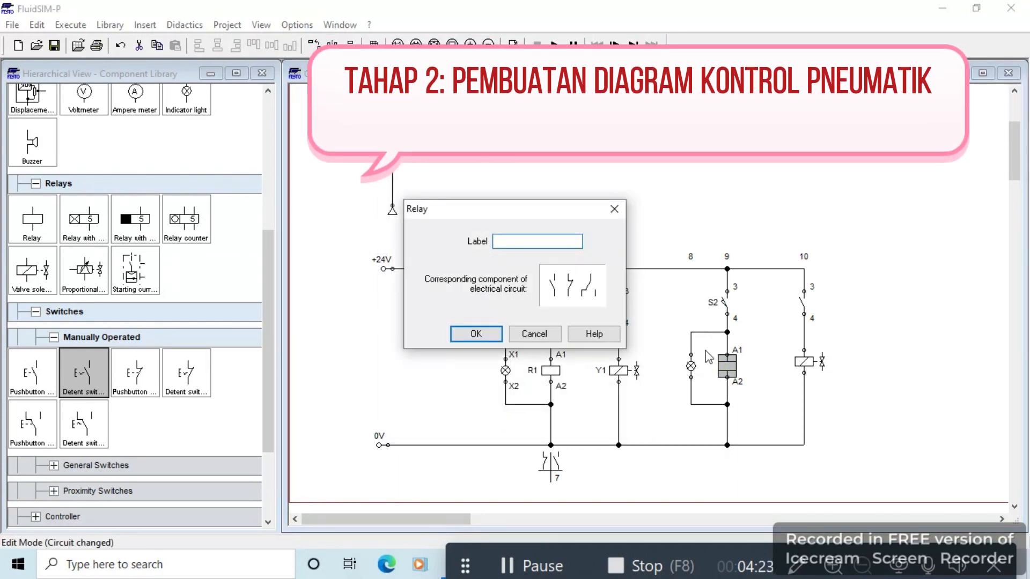
left_click(496, 333)
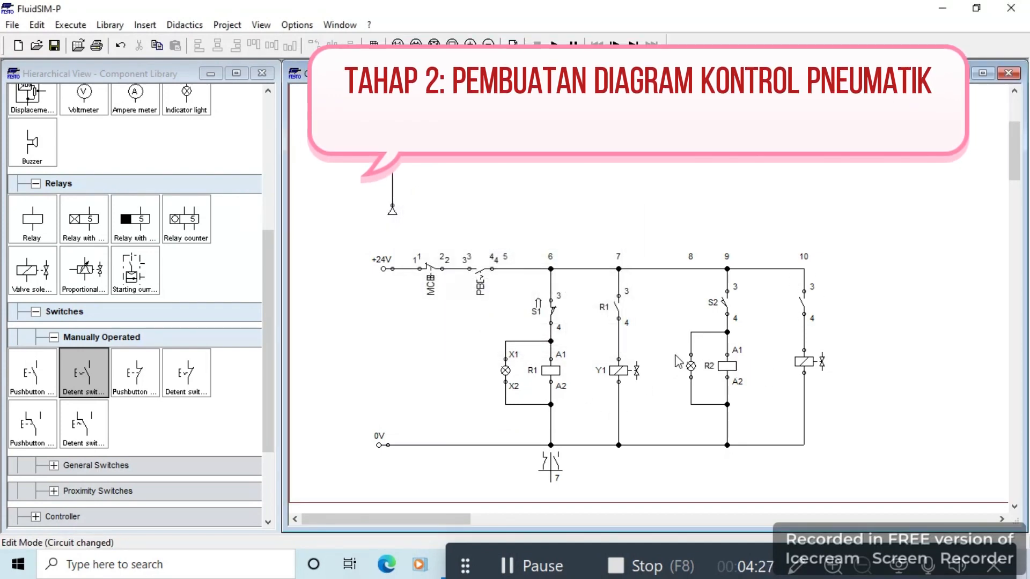
Step: Designate the second indicator light's upper connection X1 and its lower connection X2
double_click(690, 355)
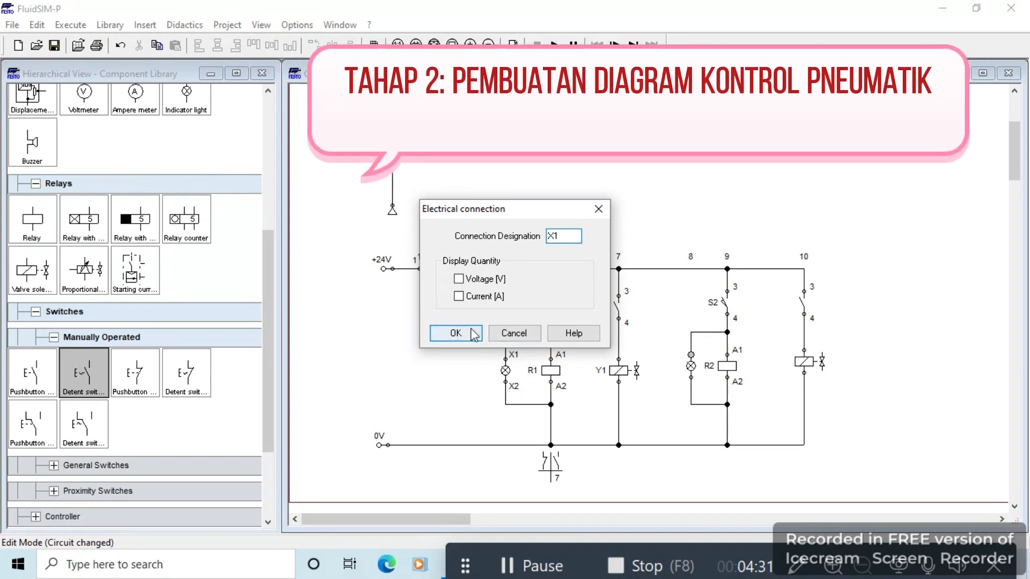
left_click(456, 333)
double_click(691, 377)
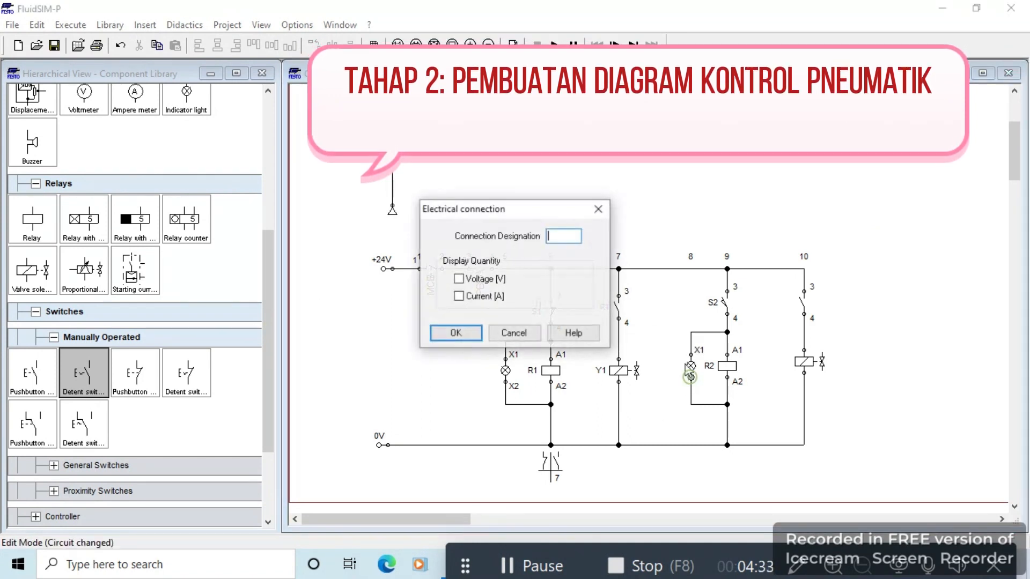
type("X2")
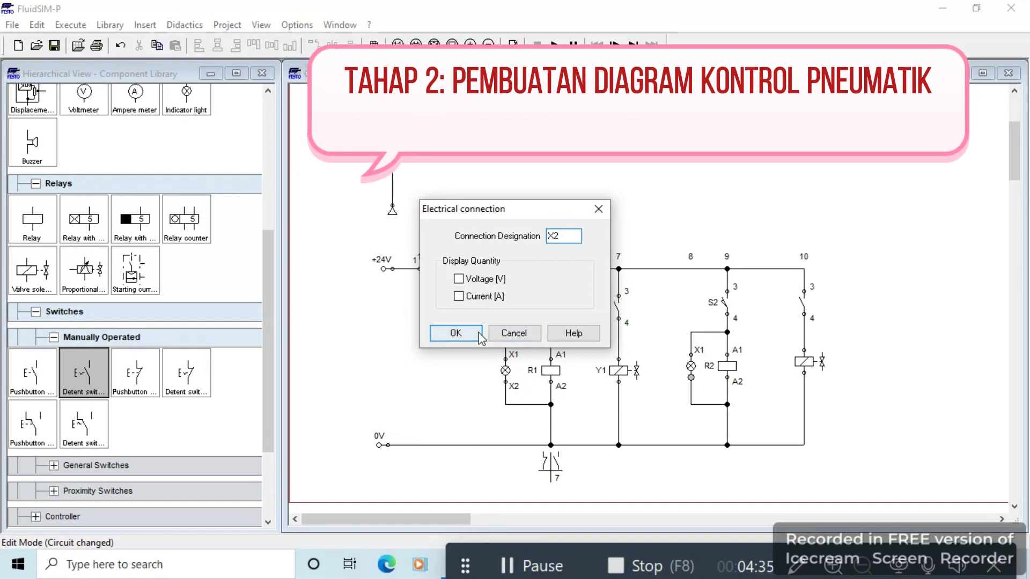
left_click(455, 333)
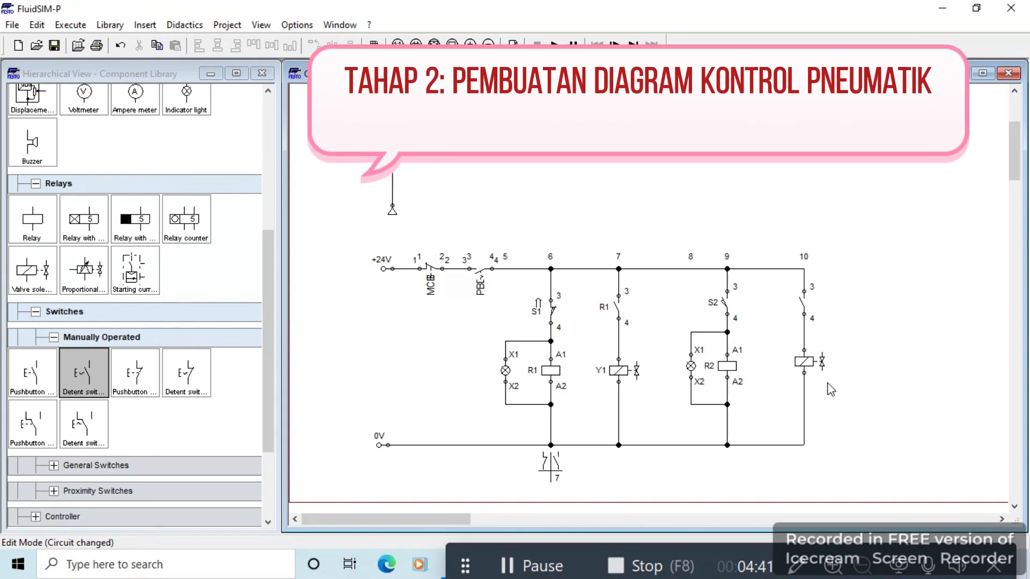
Step: In branch 10, label the make switch R2 and the valve solenoid beneath it Y2
double_click(804, 307)
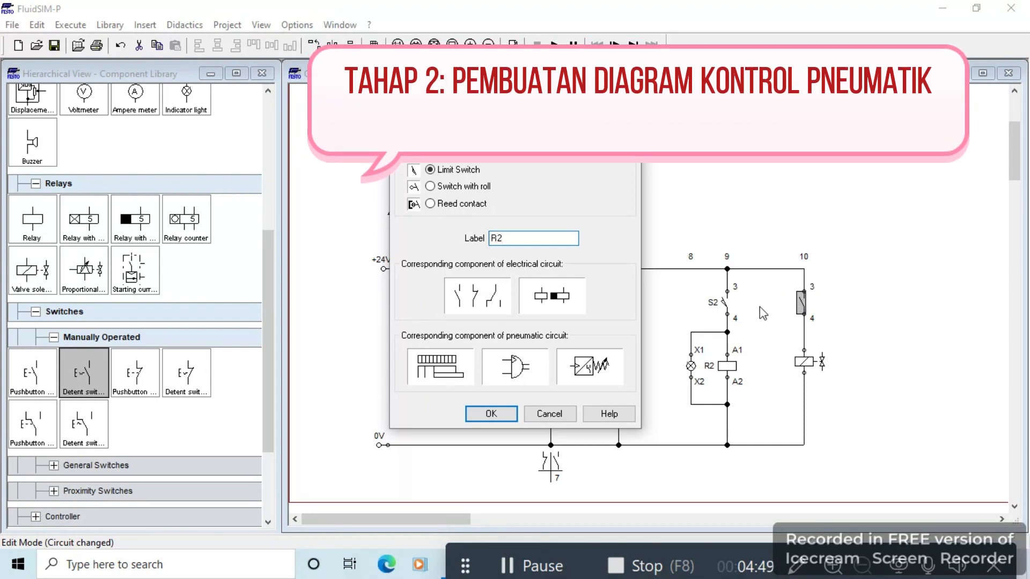
left_click(504, 413)
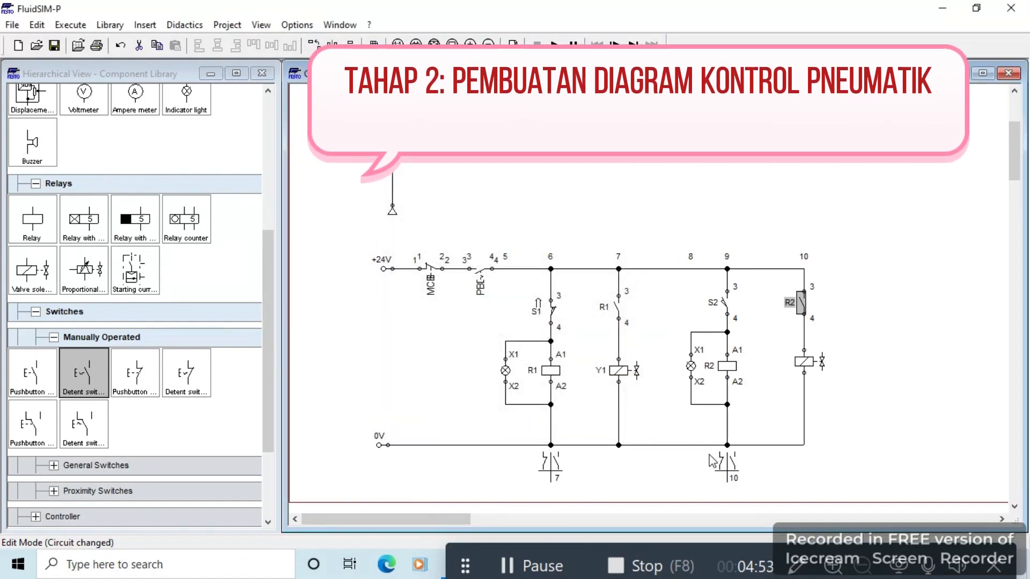
double_click(803, 364)
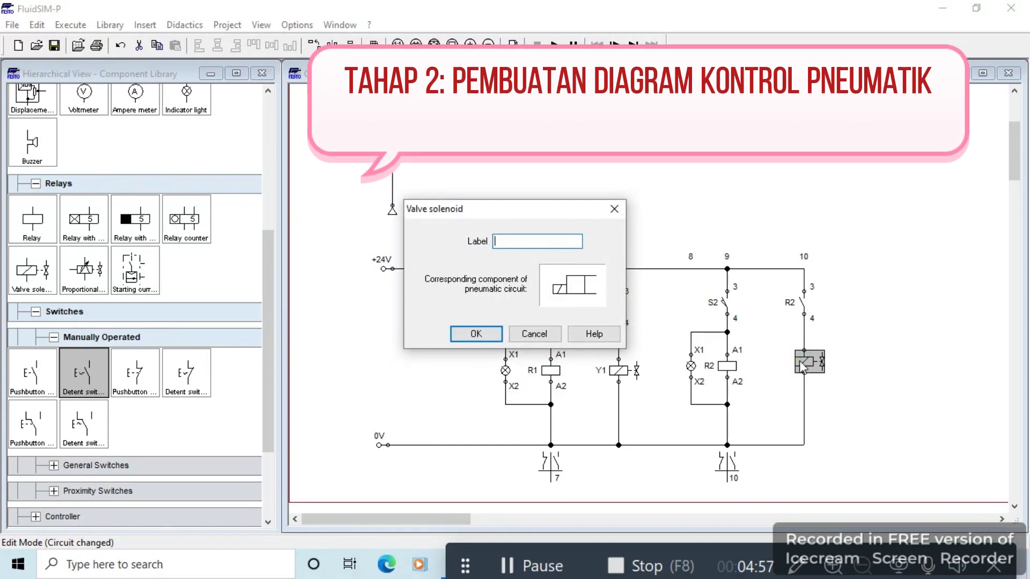
left_click(475, 333)
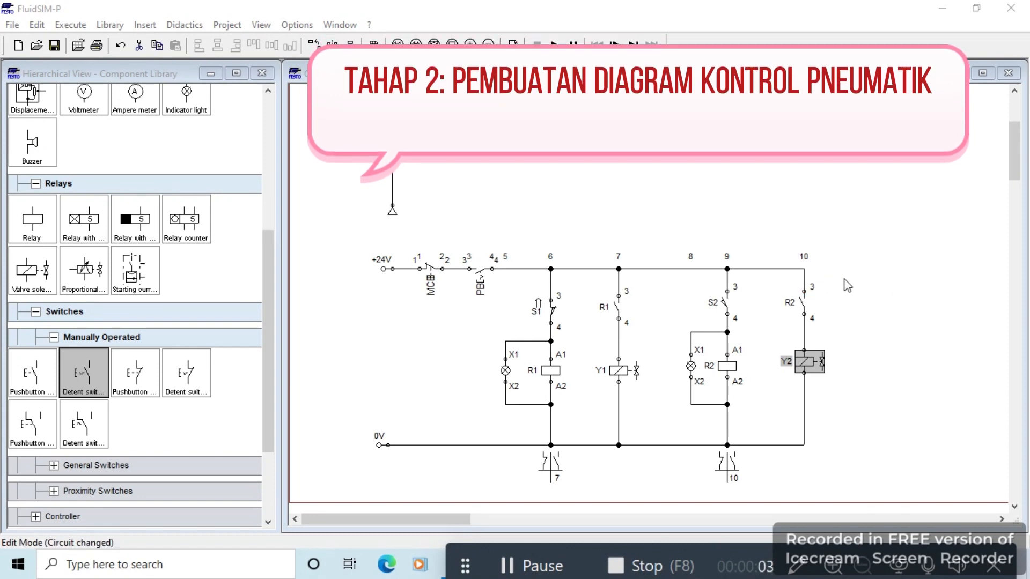
left_click(887, 342)
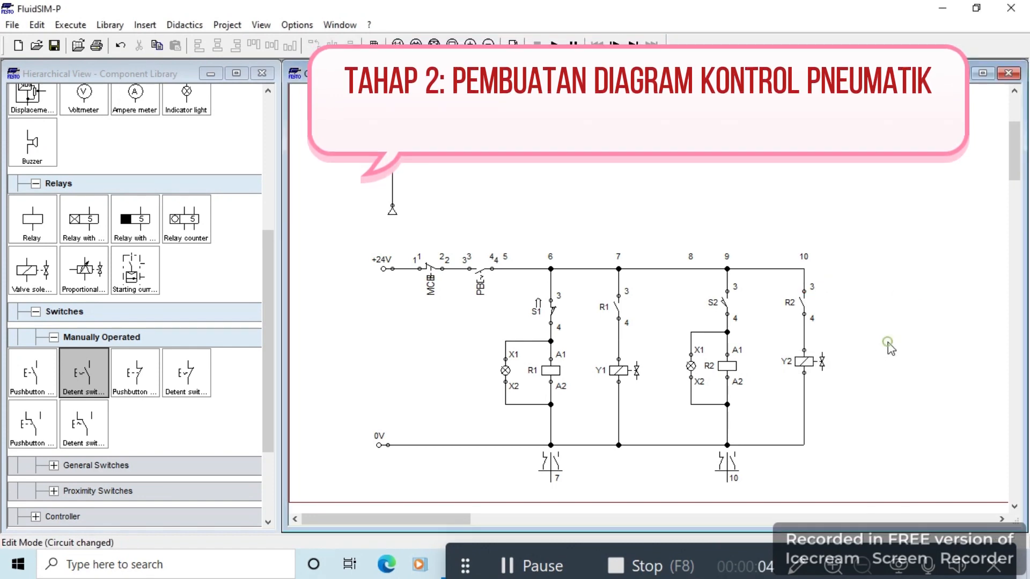
Step: Designate the R1 make switch's upper connection 14 and its lower connection 11
double_click(617, 296)
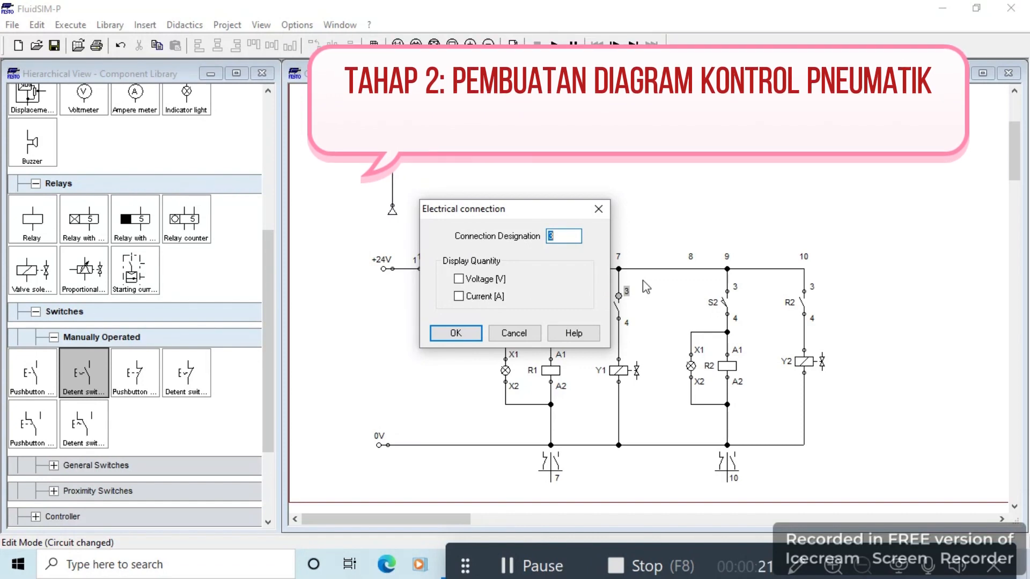
type("14")
left_click(455, 333)
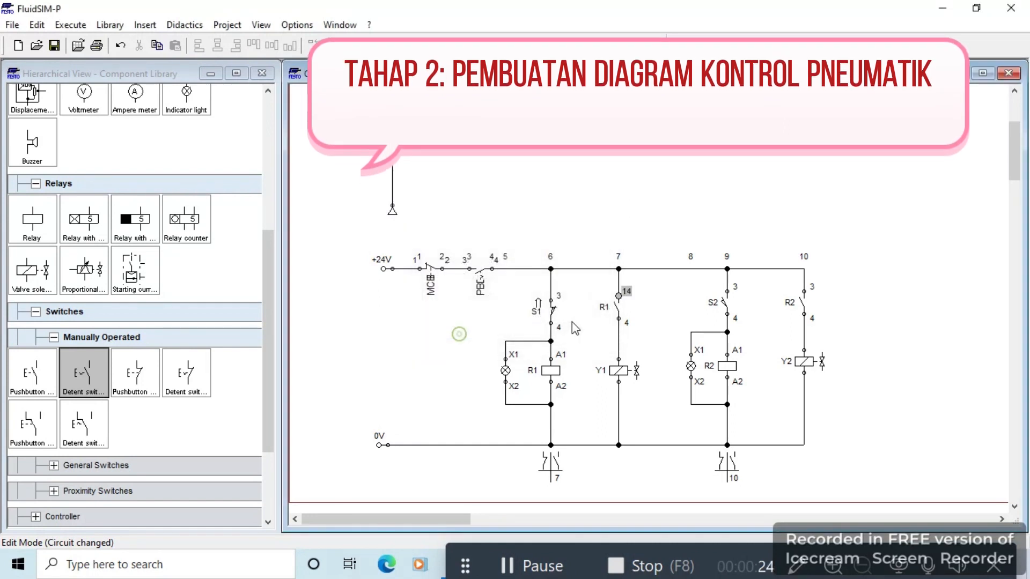
double_click(619, 320)
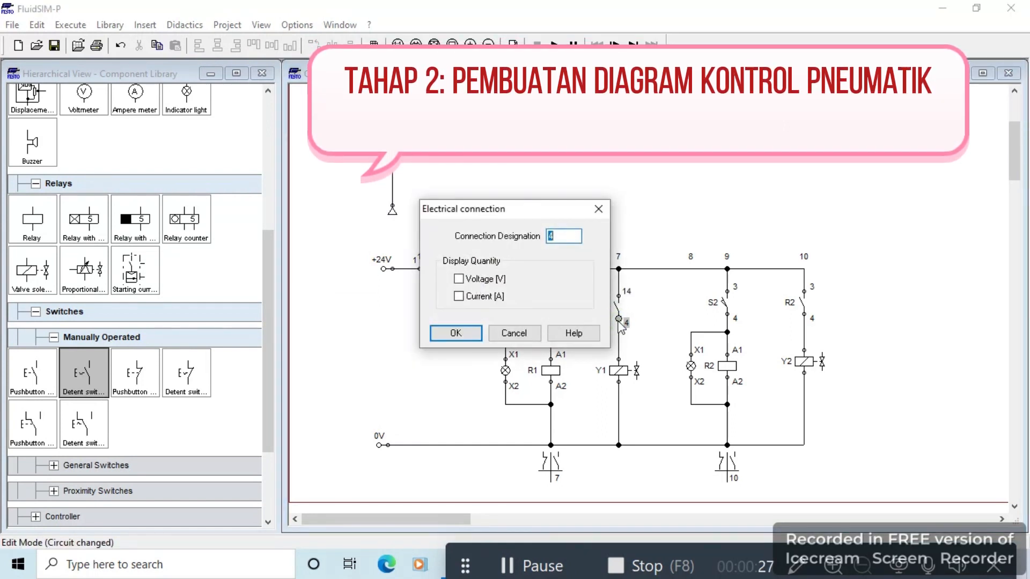
type("11")
left_click(455, 333)
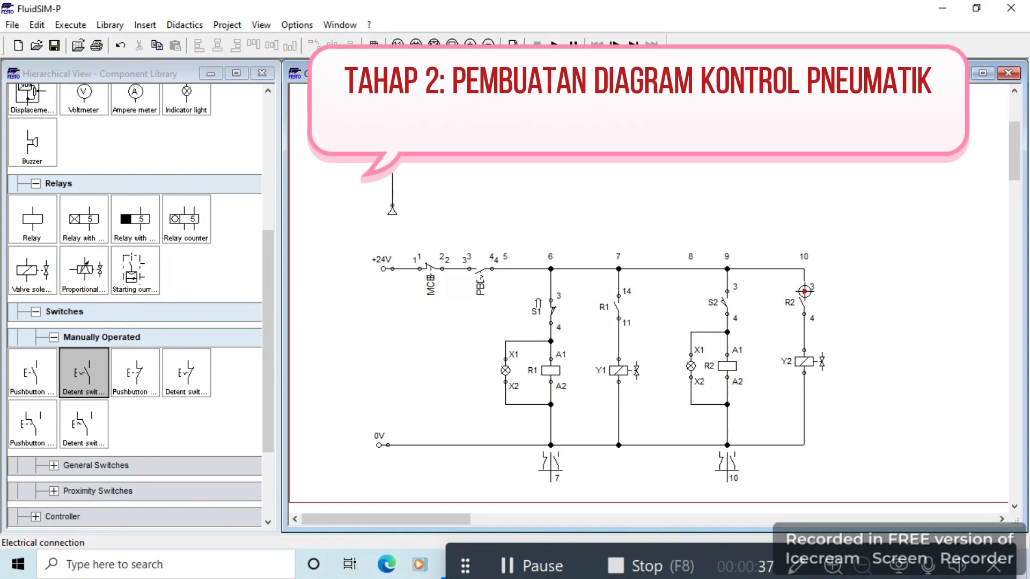
Step: Designate the R2 make switch's upper connection 24 and its lower connection 21
double_click(804, 291)
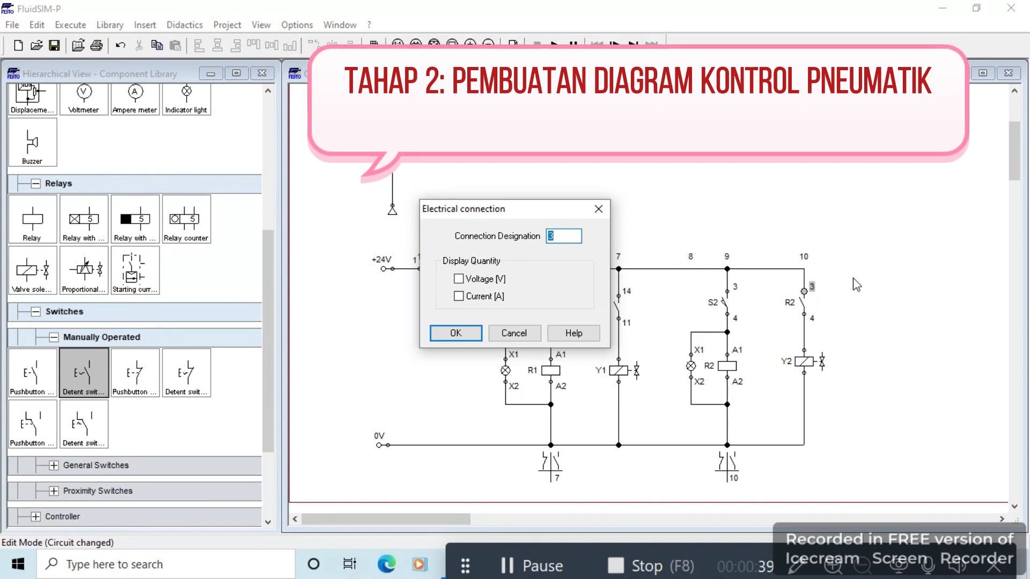
type("24")
left_click(472, 337)
double_click(804, 314)
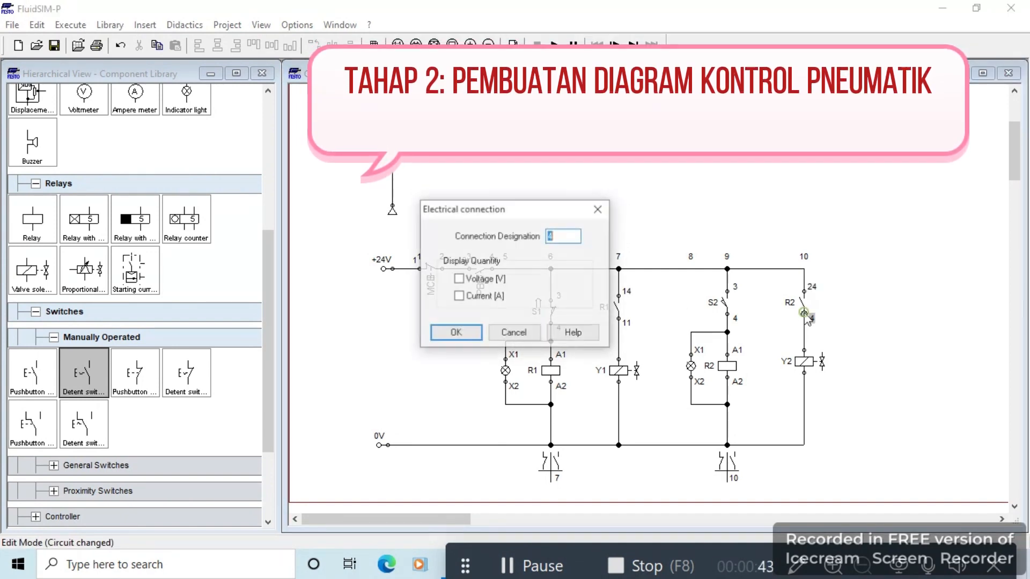
type("21")
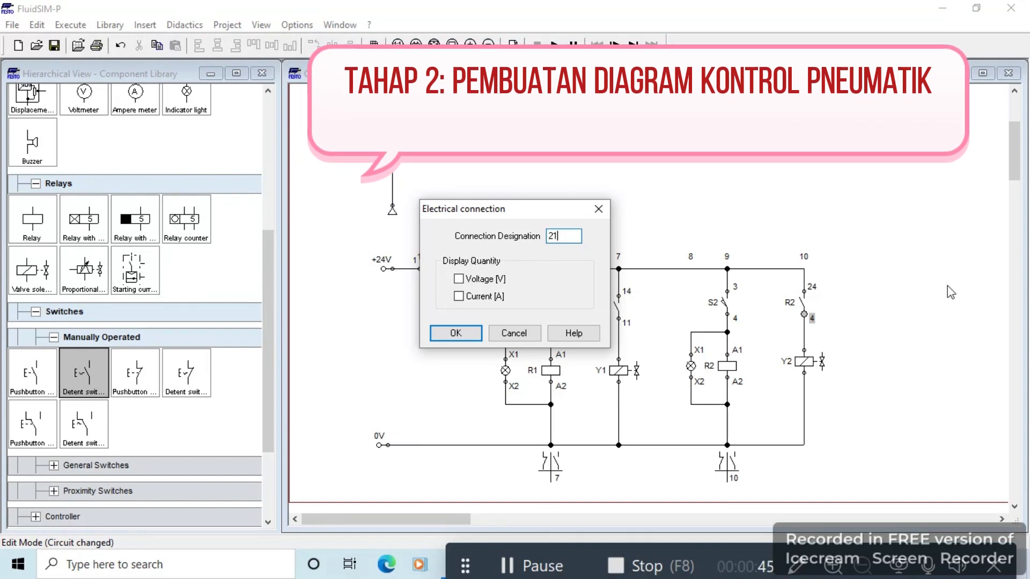
left_click(472, 334)
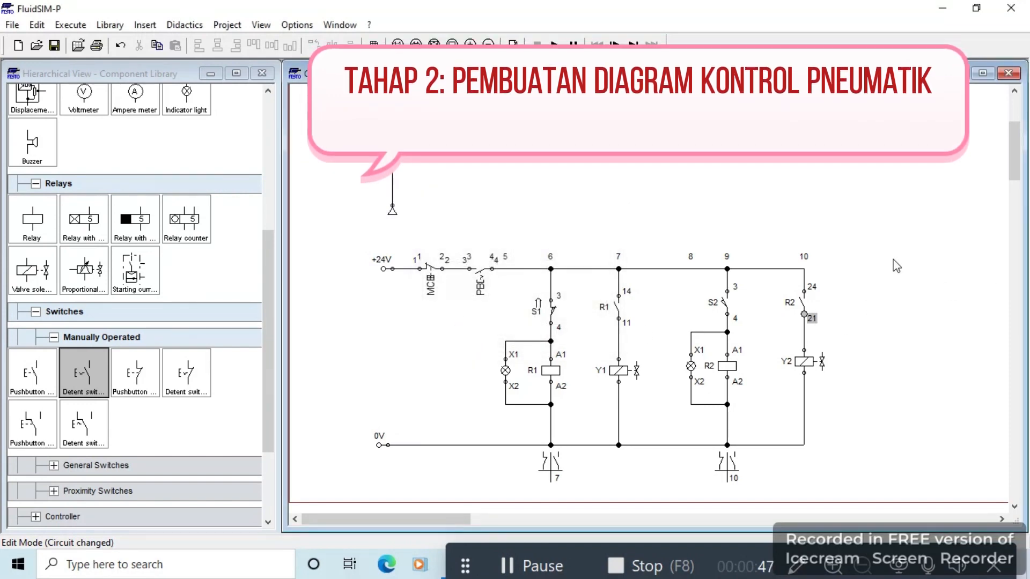
left_click(899, 256)
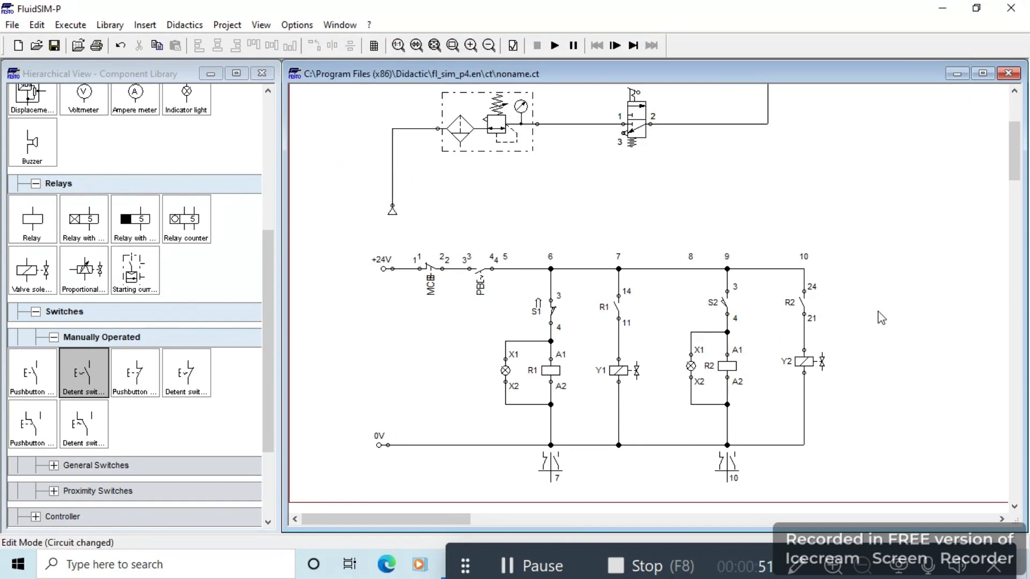
Step: Start the simulation, then actuate the 3/2-way supply valve and close the detent switch PB
scroll(881, 317, "up", 5)
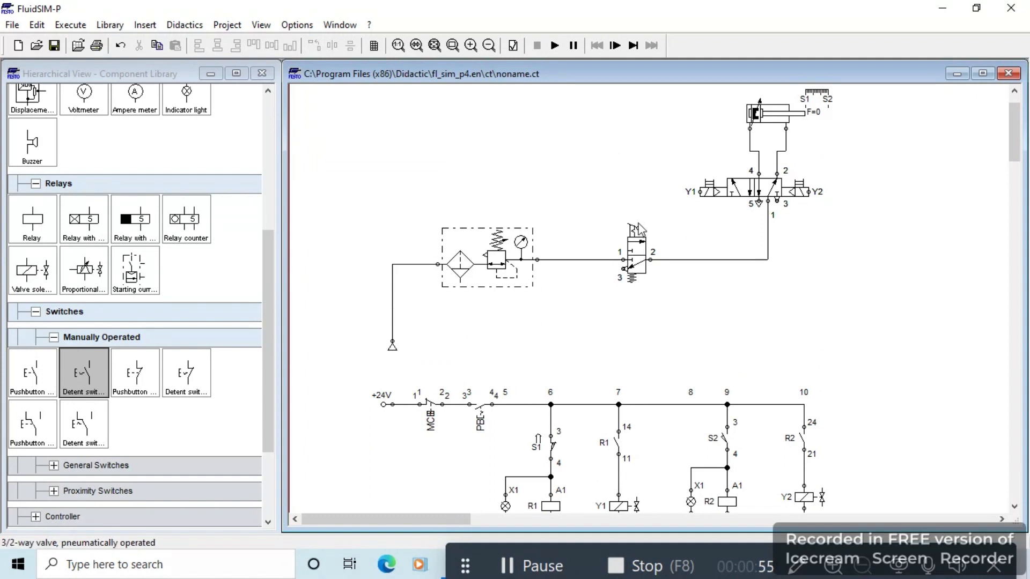
left_click(554, 45)
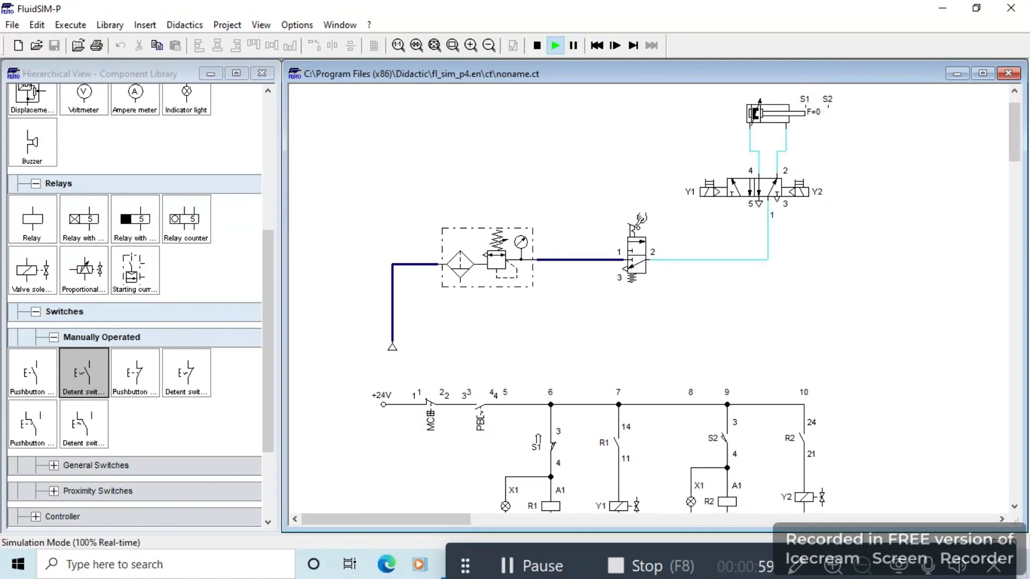
left_click(640, 220)
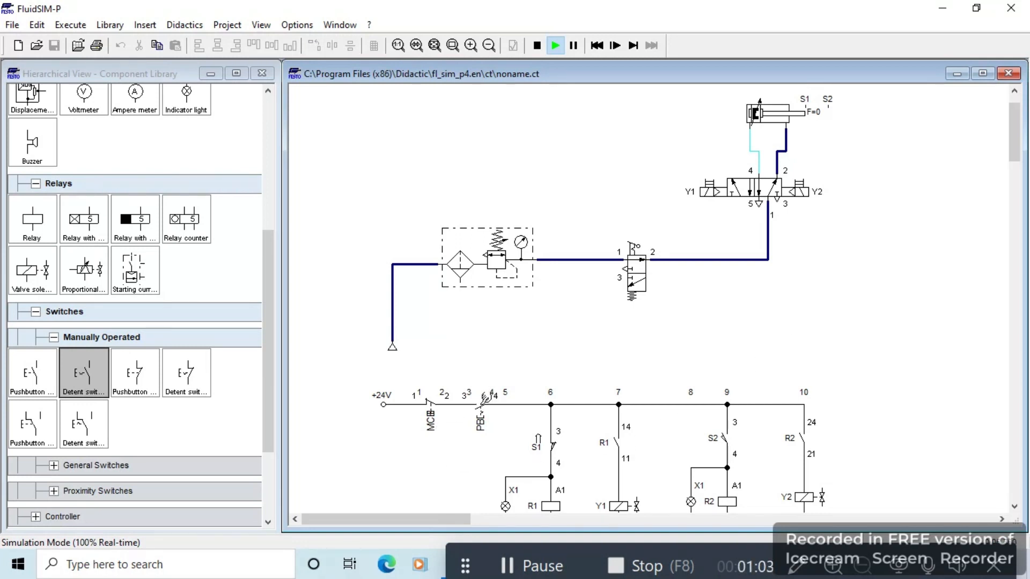
left_click(485, 402)
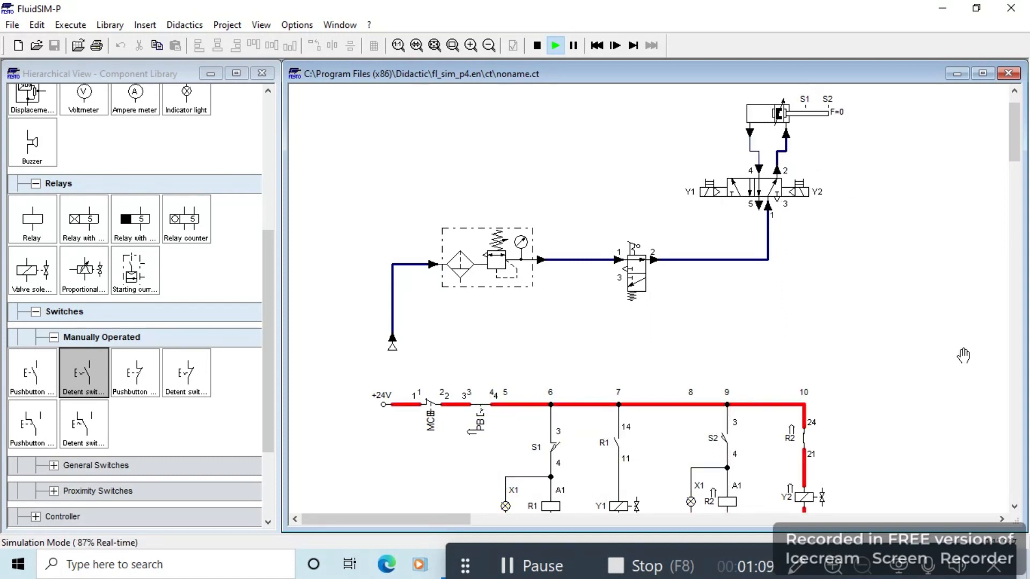
Step: Examine the running cylinder cycle and relay branches with the whole circuit in view, and stop the simulation
scroll(965, 354, "down", 1)
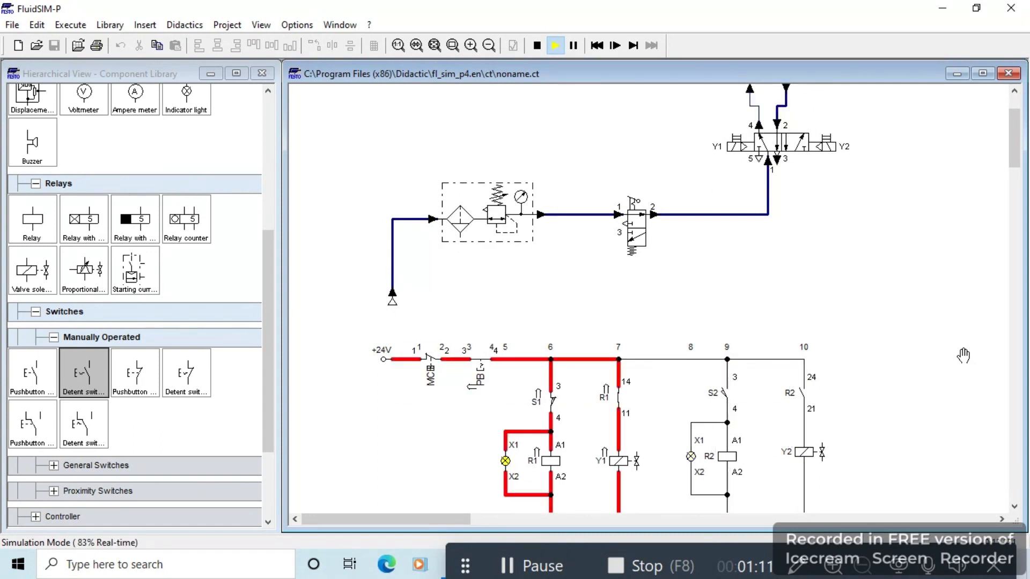
left_click(489, 45)
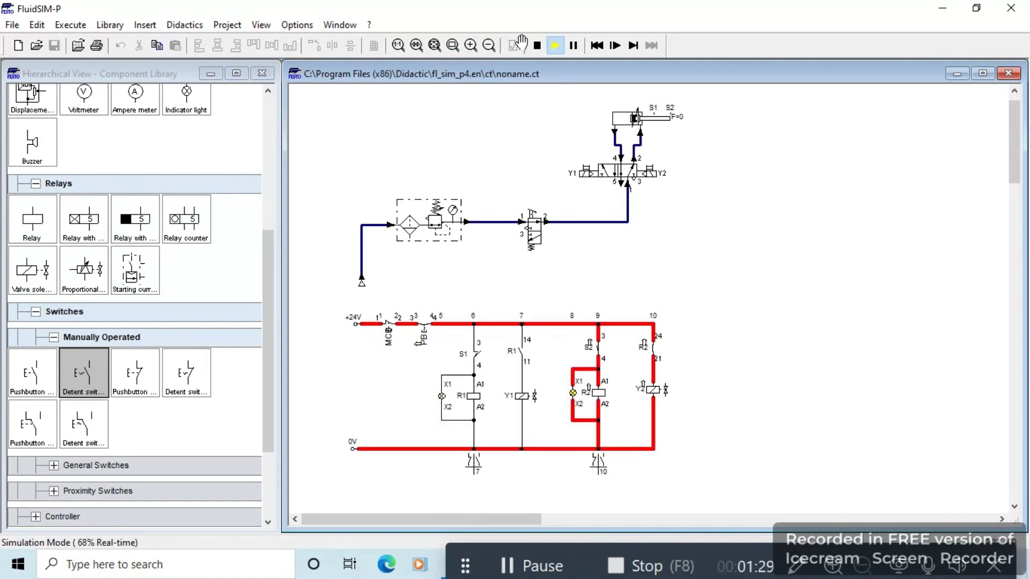
left_click(537, 45)
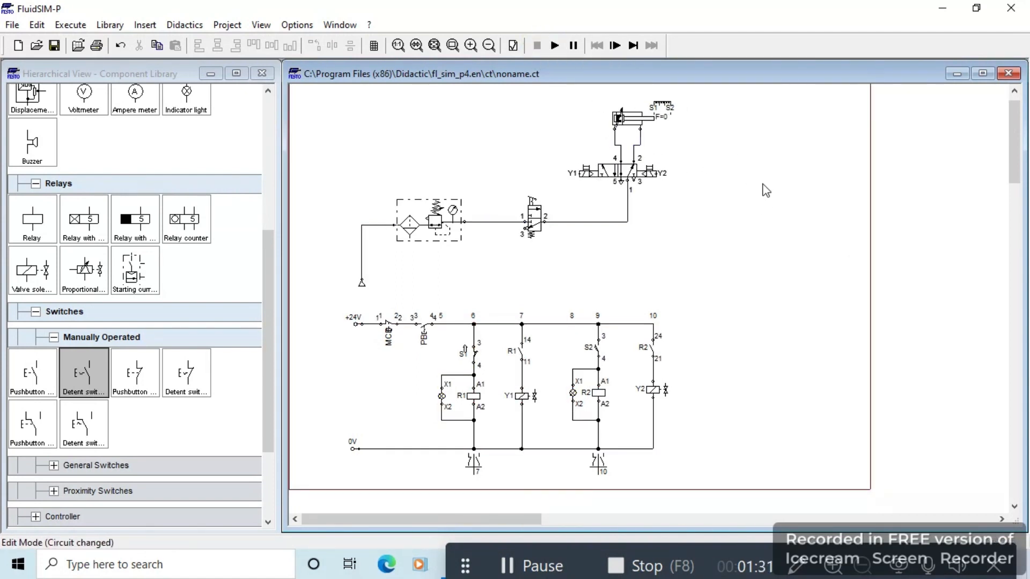
scroll(931, 392, "up", 1)
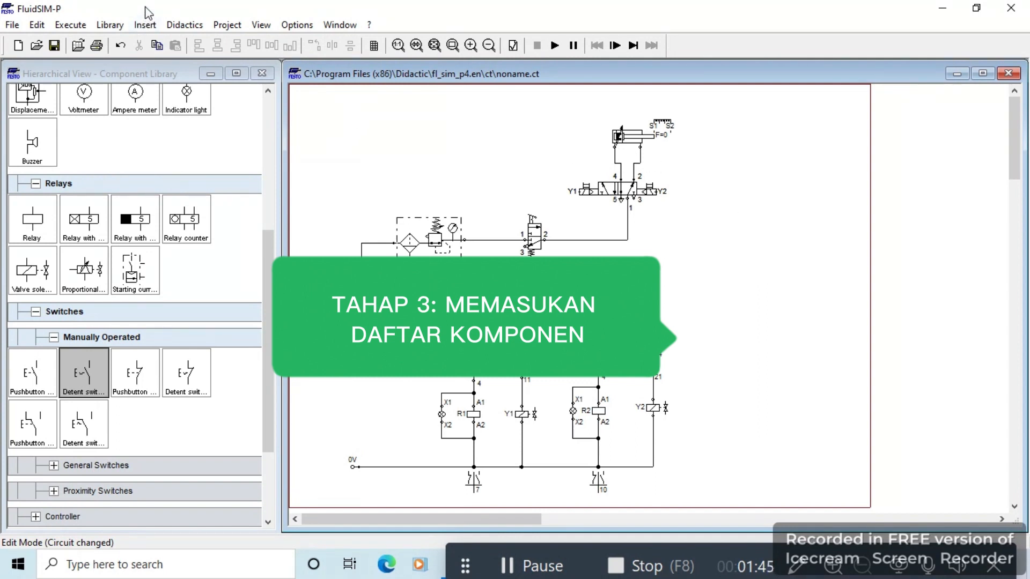
Step: Insert a parts list and place it in the empty area beside the pneumatic circuit, inside the page frame
left_click(145, 25)
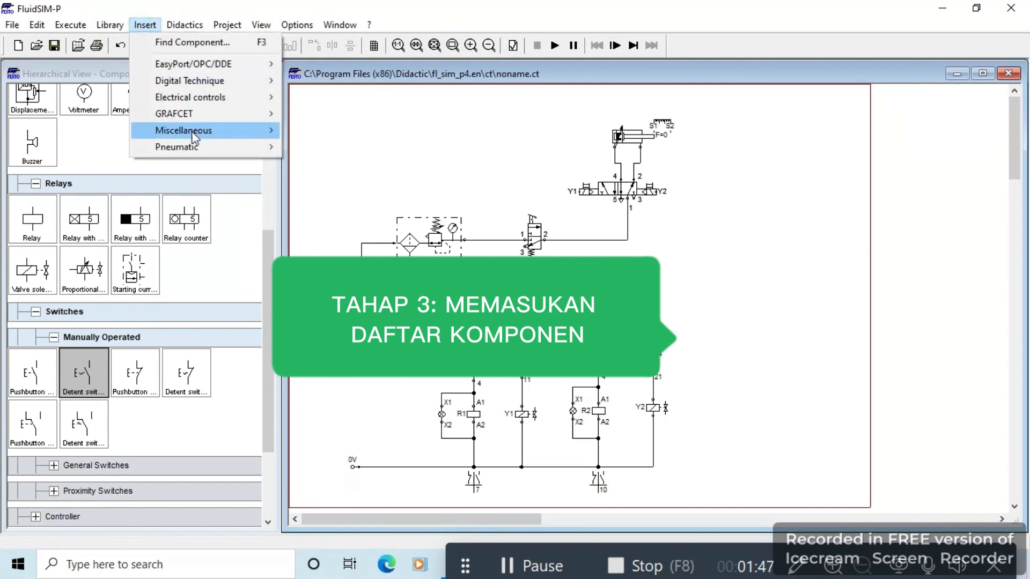
mouse_move(194, 139)
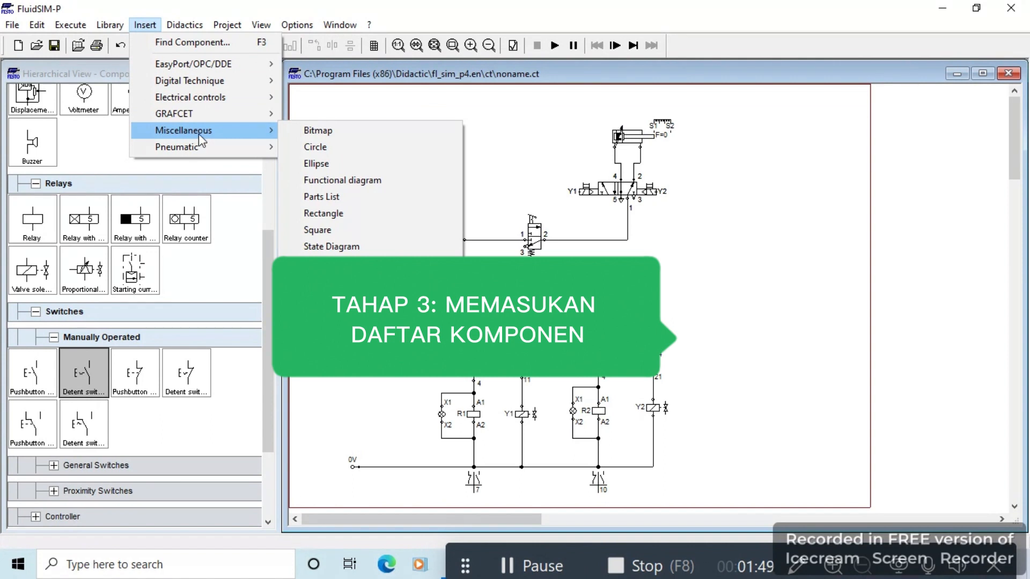
left_click(343, 200)
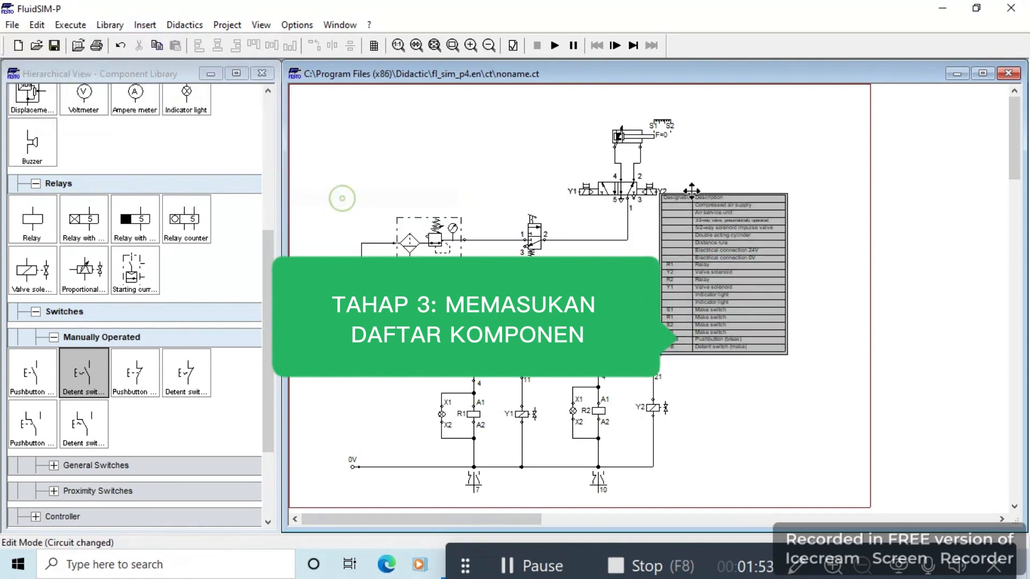
left_click(735, 185)
left_click(819, 133)
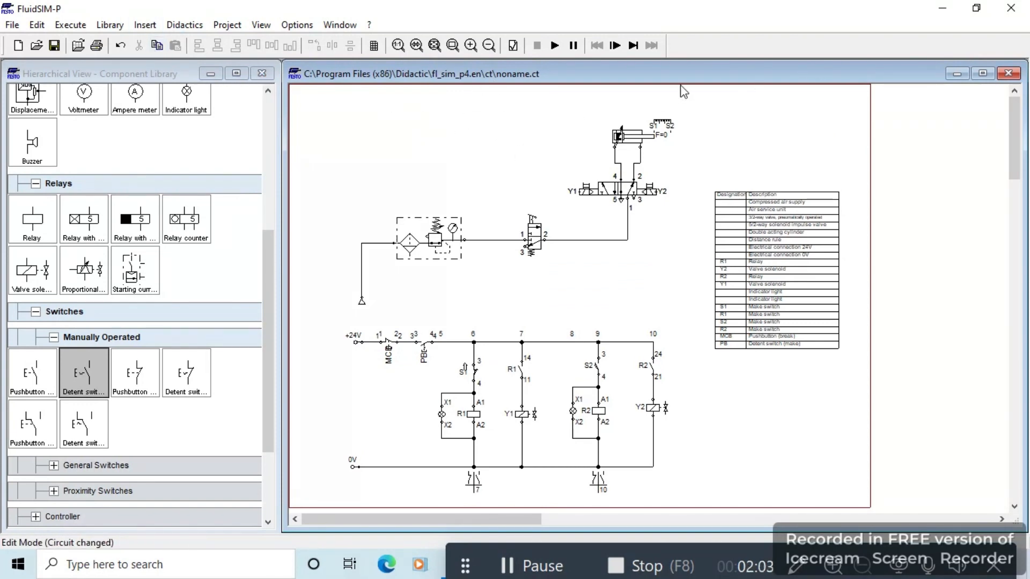
Step: Insert a text object in the empty area above the air service unit
left_click(150, 25)
mouse_move(217, 130)
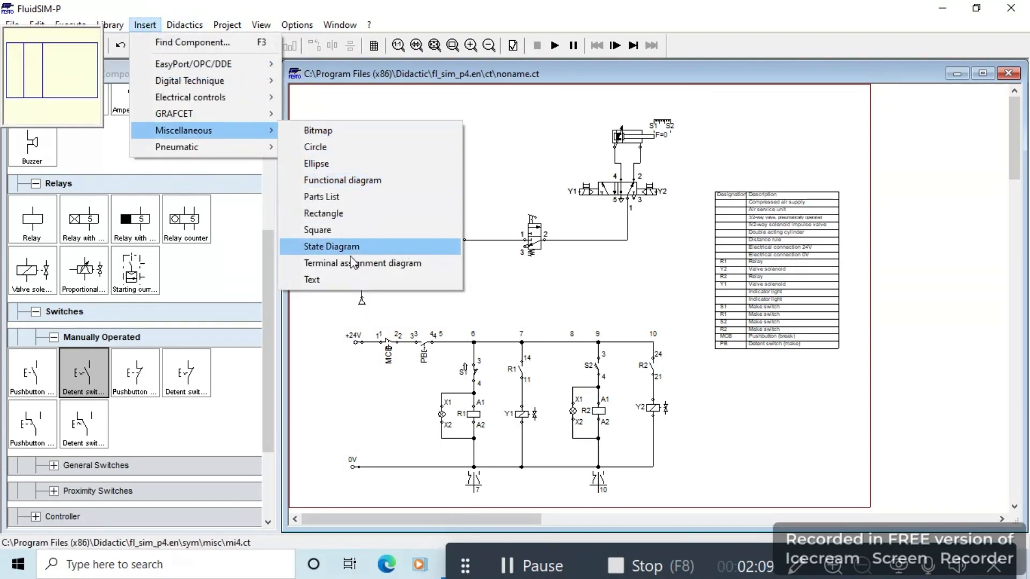
left_click(341, 280)
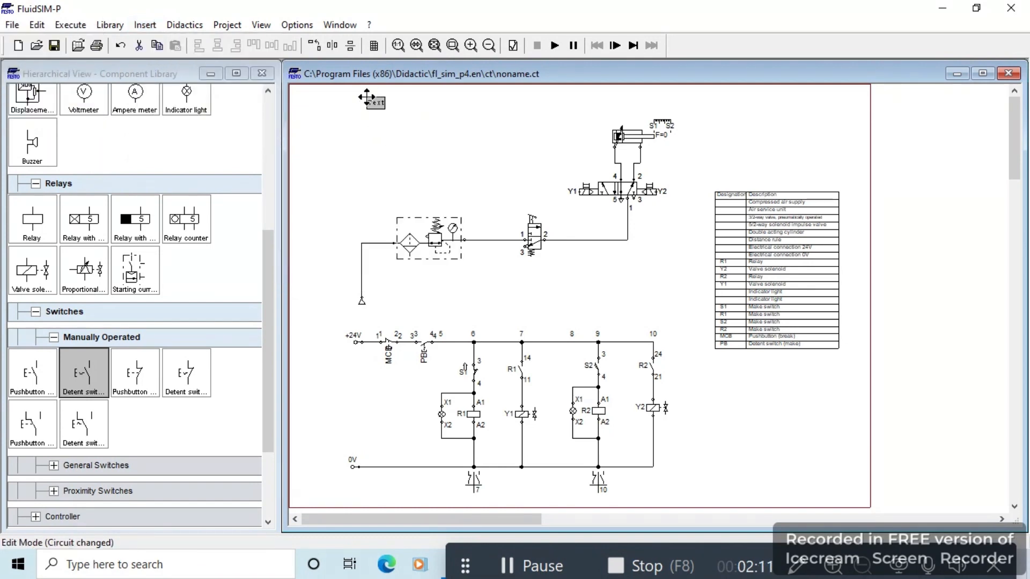
left_click(373, 98)
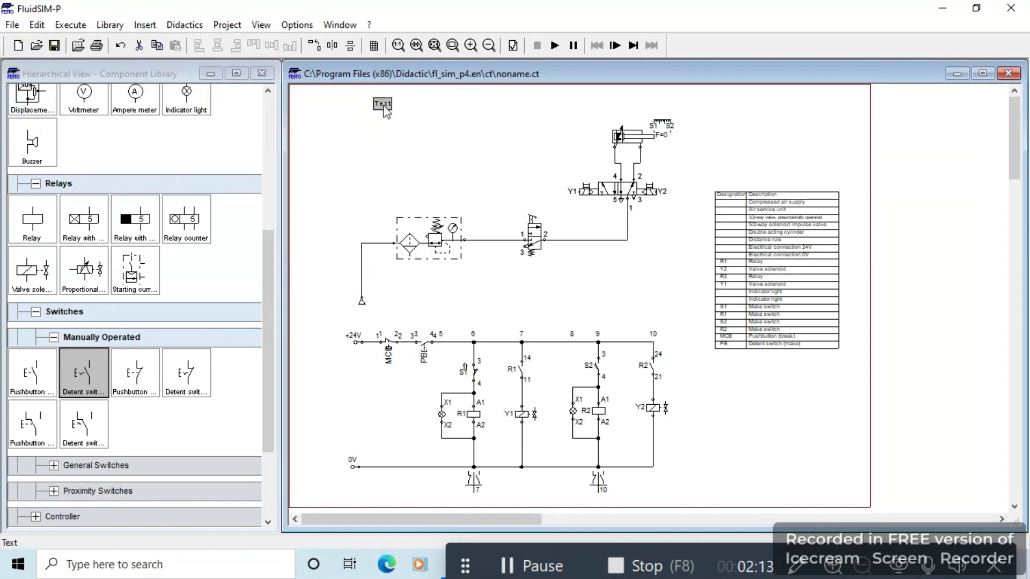
Step: Change the text object's content to "DIAGRAM ELEKTROPNEUMATIK DENGAN KATUP 5/2 DOUBLE SELENOID UNTUK MENGGERAKAN DAC SECARA OTOMATIS"
double_click(383, 105)
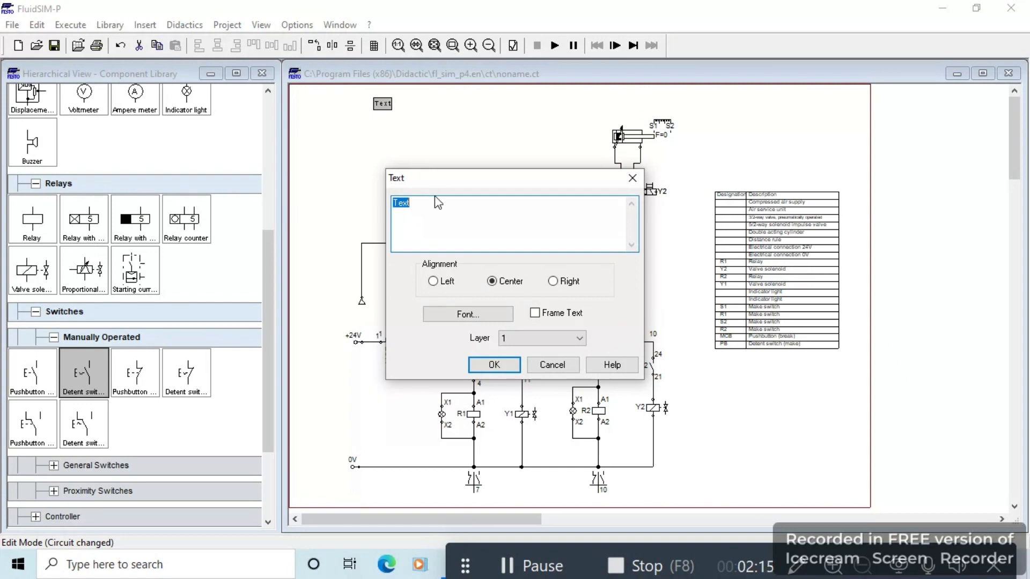
type("DIAGRAM ELEKTROPNEUMAT")
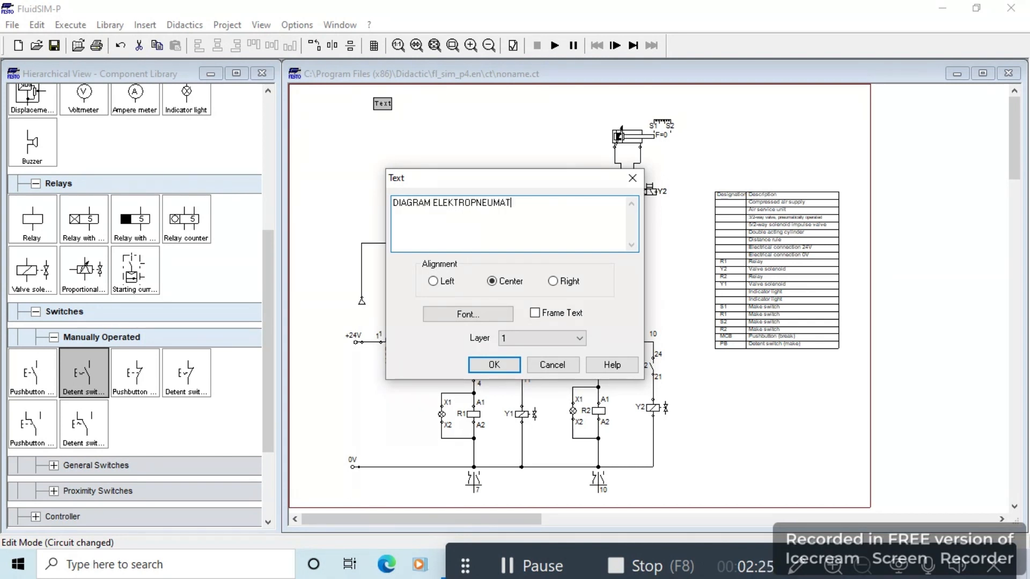
type("IK DENGAN V")
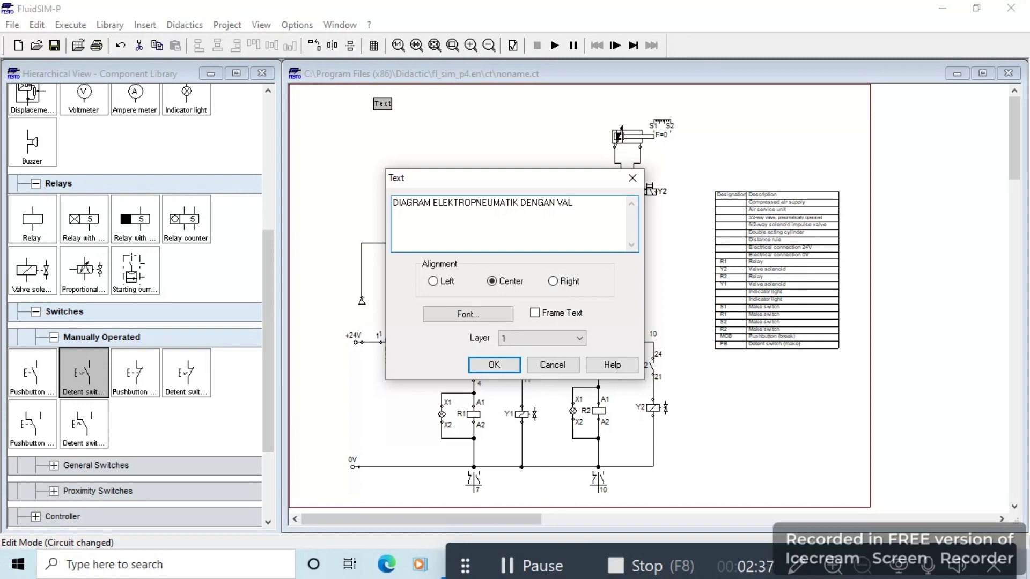
key("BackSpace")
type("KATUP 5/2 DOUB")
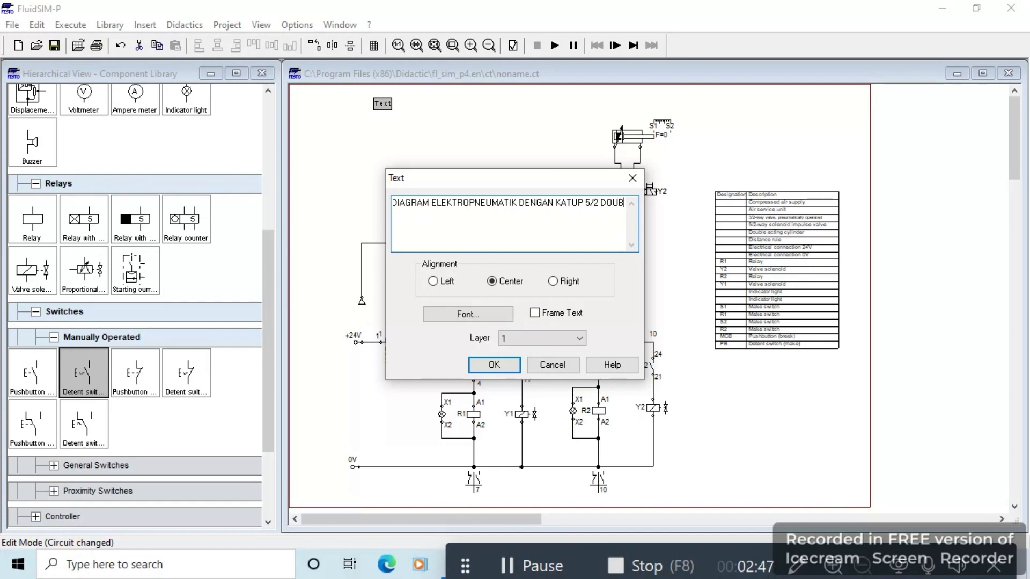
type("LE SELENOID")
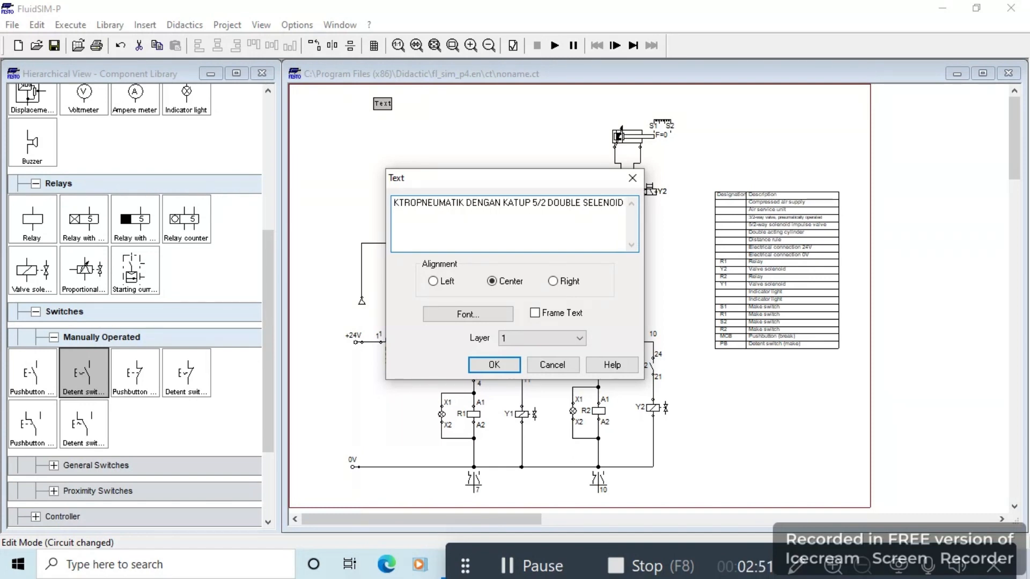
type(" UN")
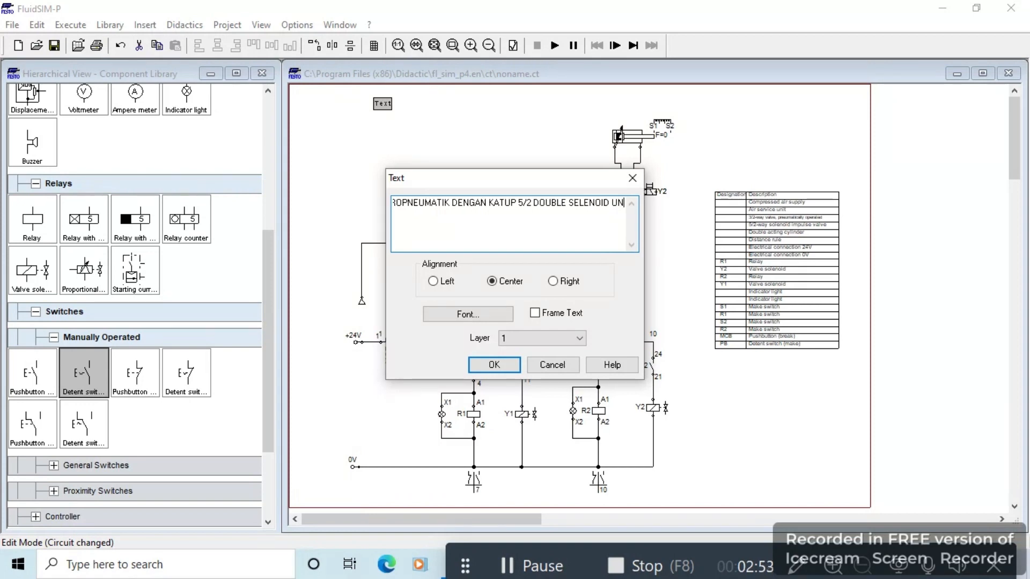
type("TUK MENGGERAKAN")
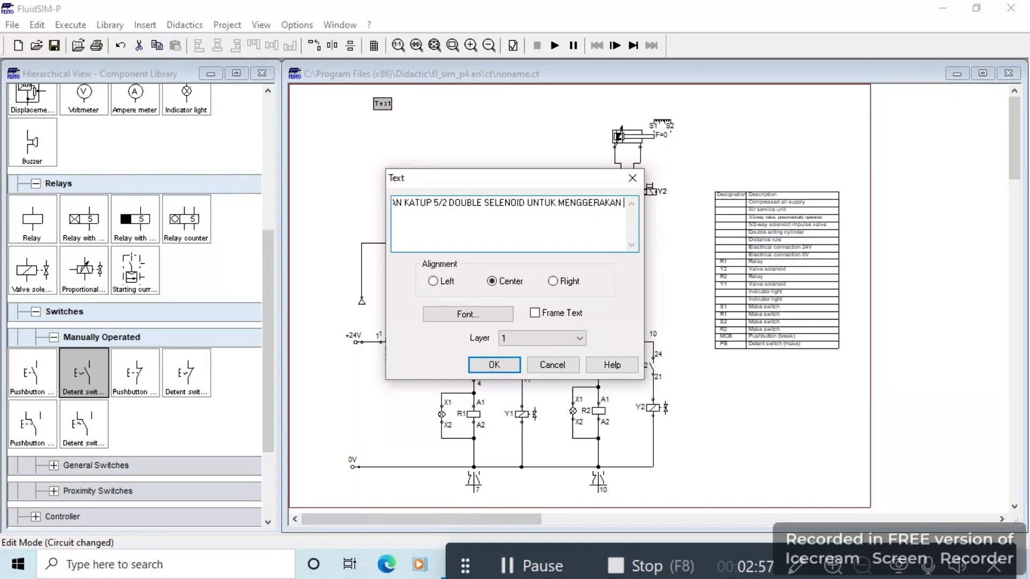
type(" DAC")
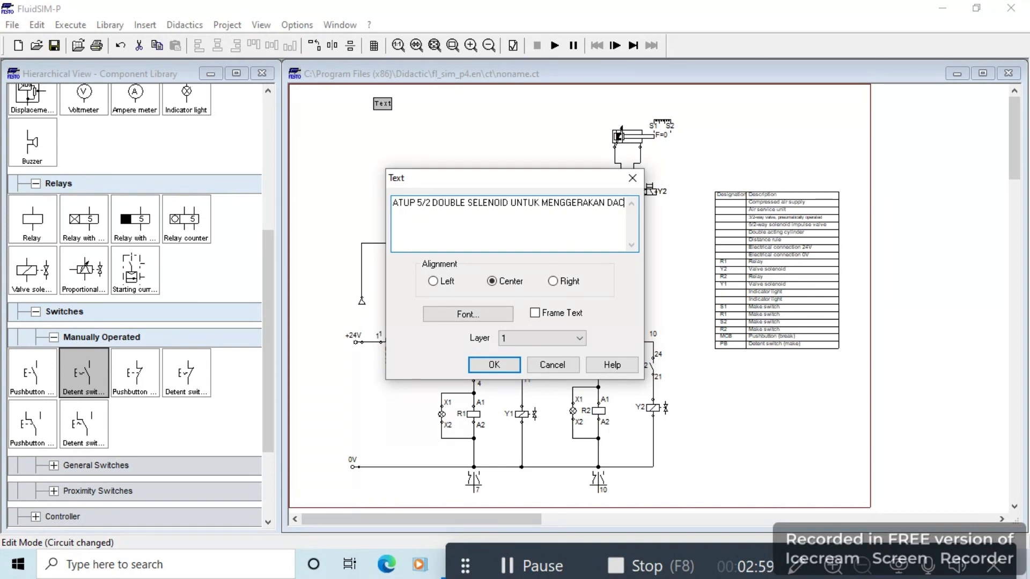
type(" SECARA ")
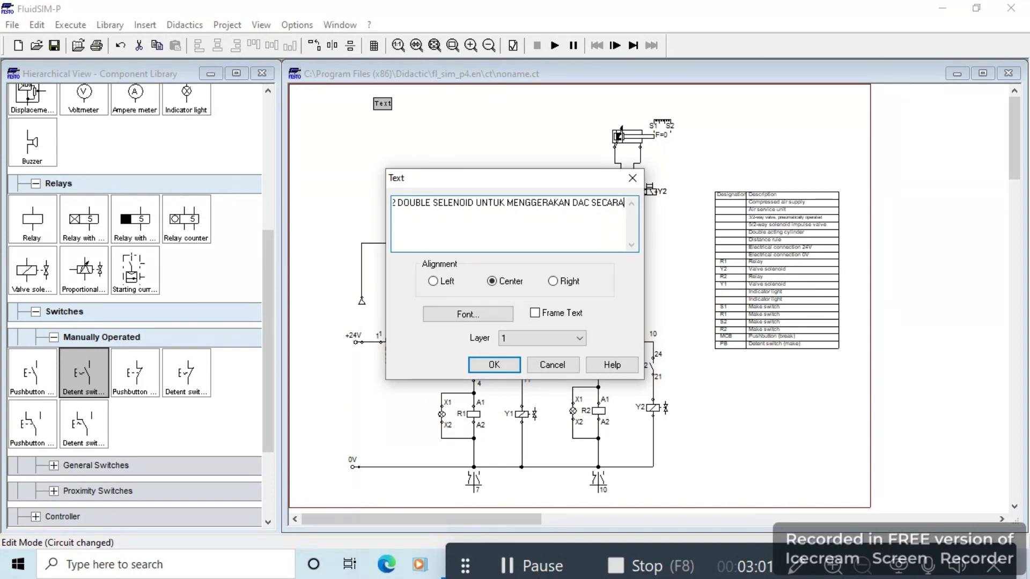
type("OTOMATIS")
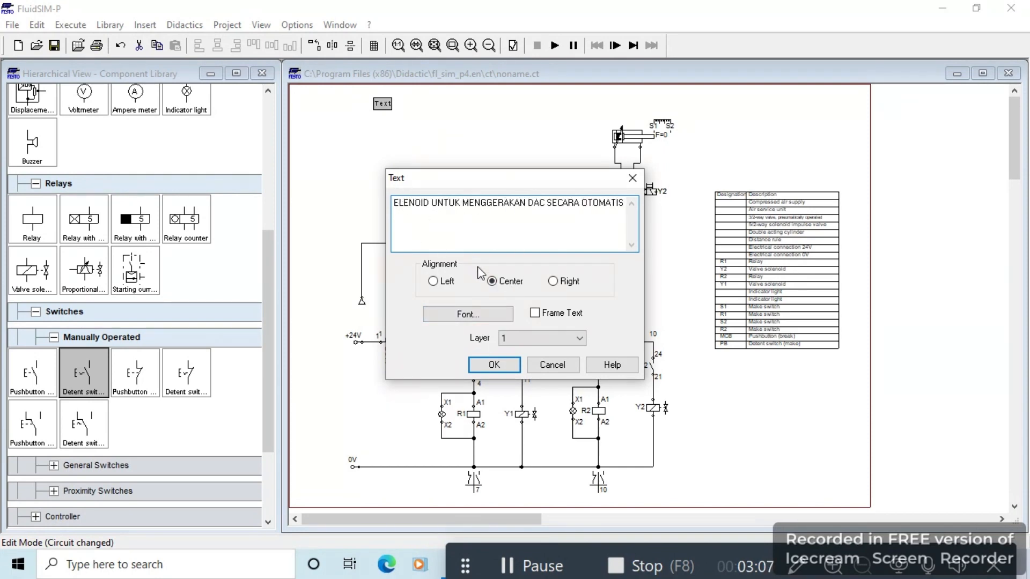
Step: Set the title's font to Arial Rounded MT, Bold, size 14, and apply the text settings
left_click(473, 312)
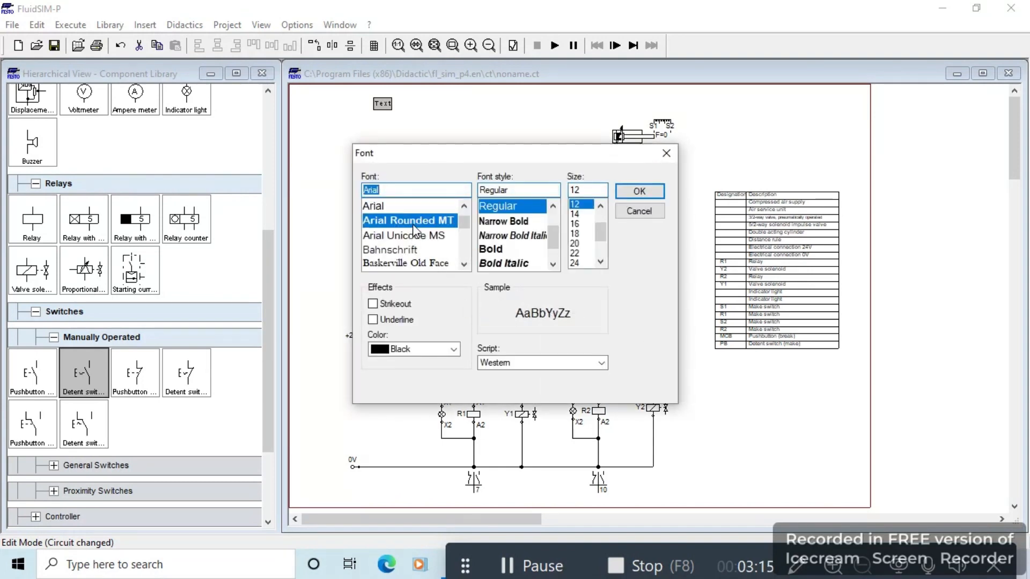
left_click(413, 230)
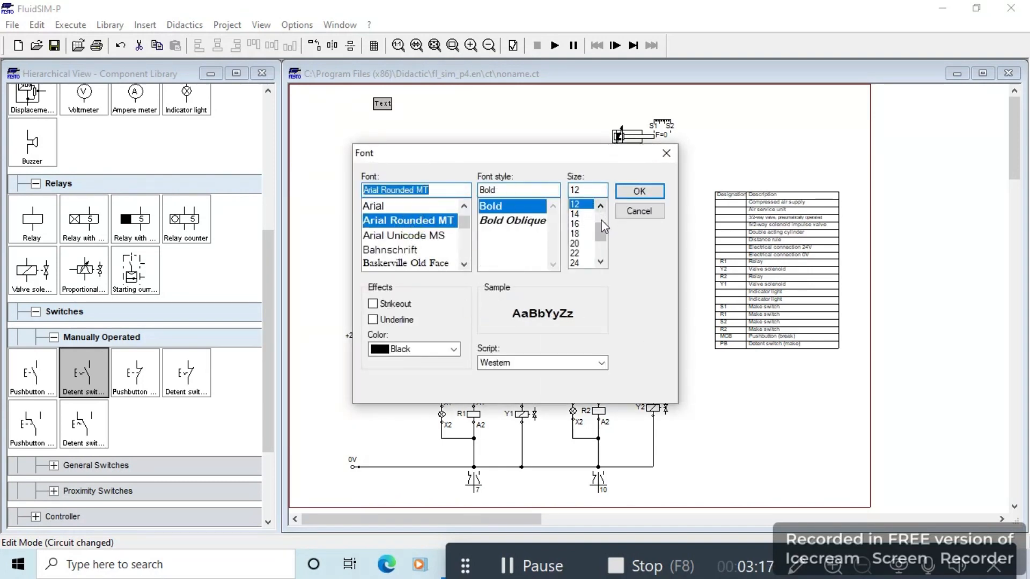
left_click(577, 214)
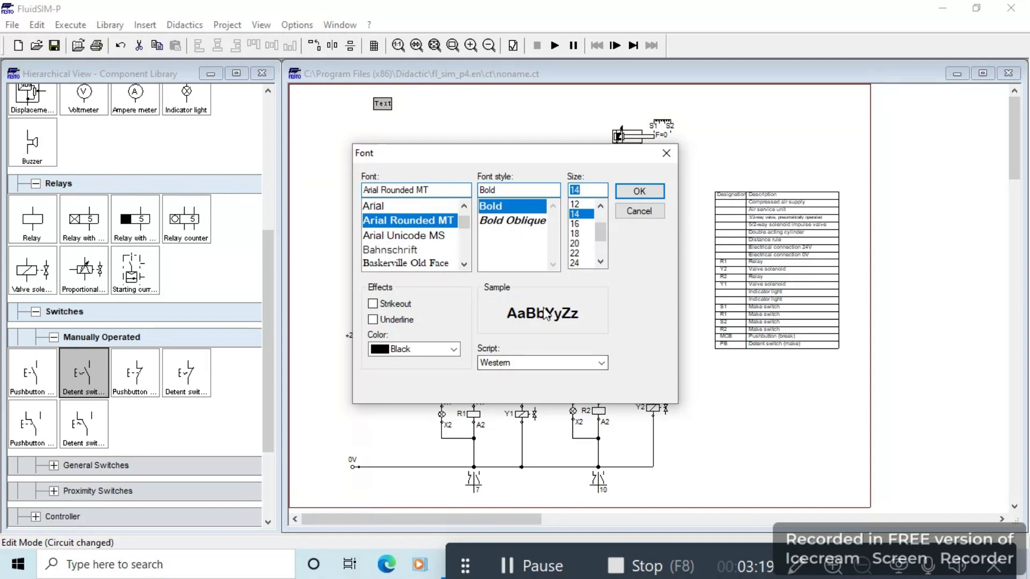
left_click(638, 193)
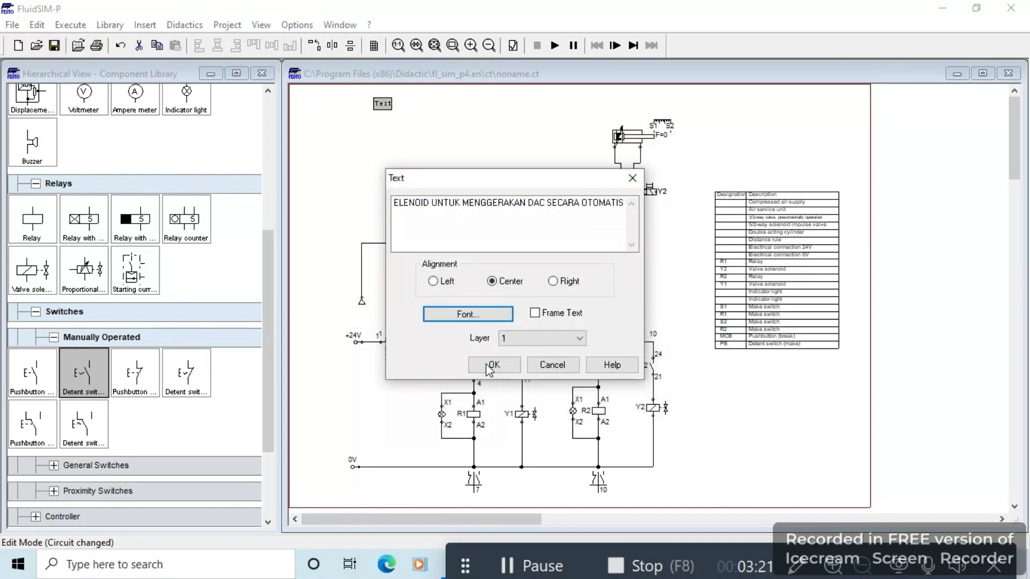
left_click(493, 369)
Step: Reposition the title, circuit and parts list together so that everything fits inside the page frame
left_click_drag(491, 105, 670, 103)
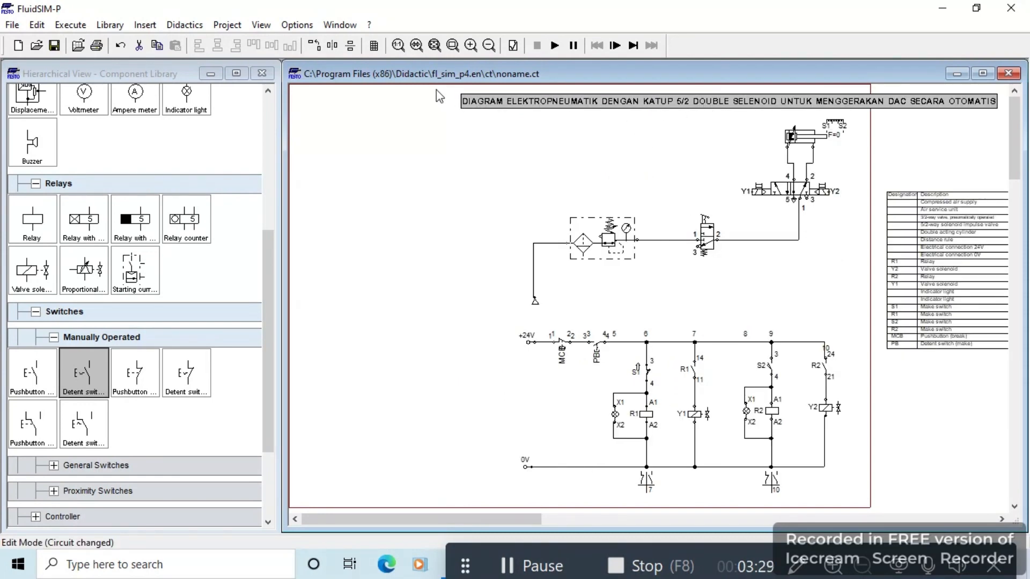
left_click_drag(435, 88, 949, 505)
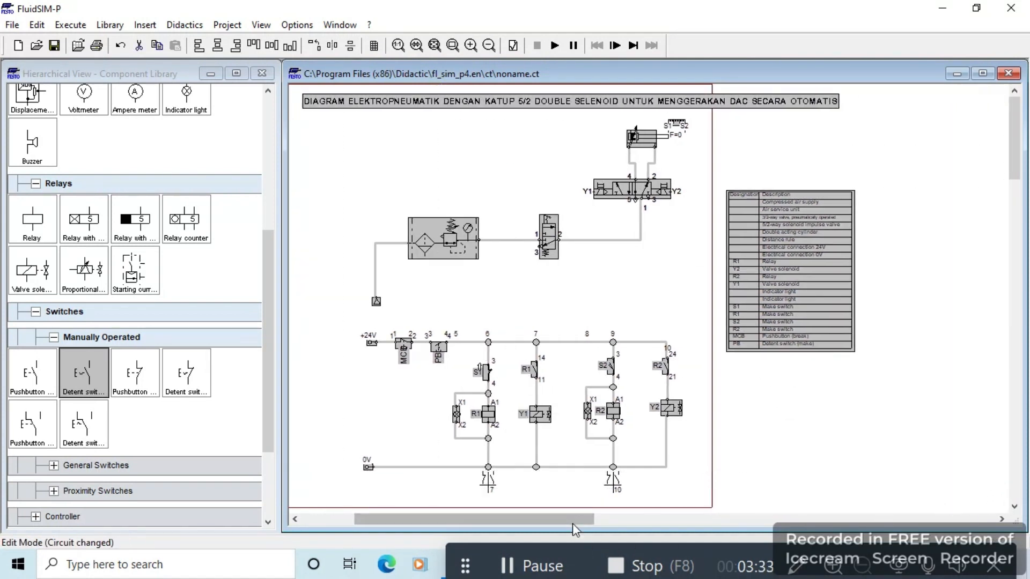
left_click_drag(572, 521, 516, 497)
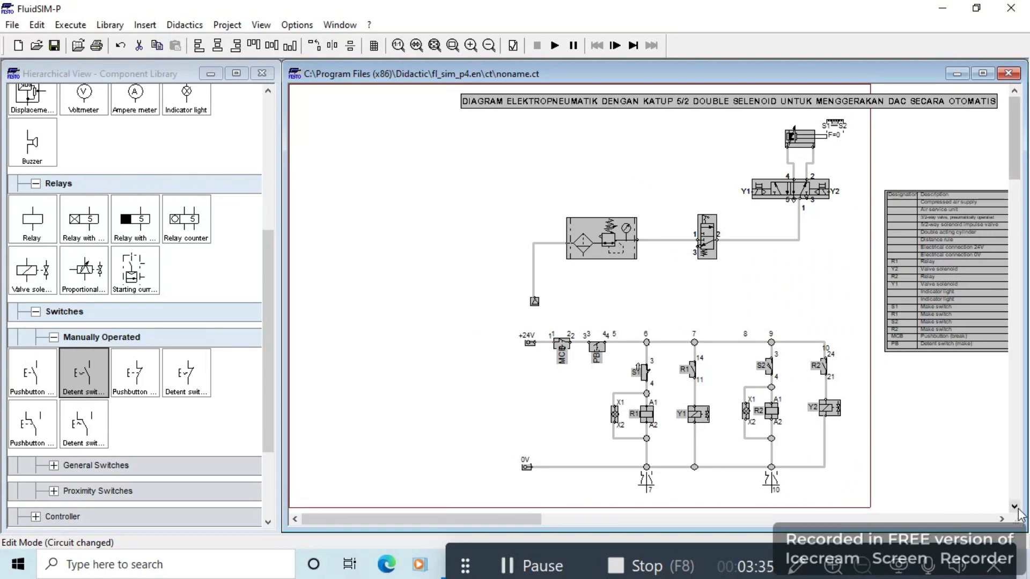
key("Left")
key("Left")
key("Left")
key("Left")
key("Left")
key("Left")
key("Left")
key("Left")
key("Left")
key("Left")
key("Left")
key("Left")
key("Left")
key("Left")
key("Left")
key("Left")
key("Left")
key("Left")
key("Left")
key("Left")
key("Left")
key("Left")
key("Left")
key("Left")
key("Left")
key("Left")
key("Left")
key("Left")
key("Left")
key("Left")
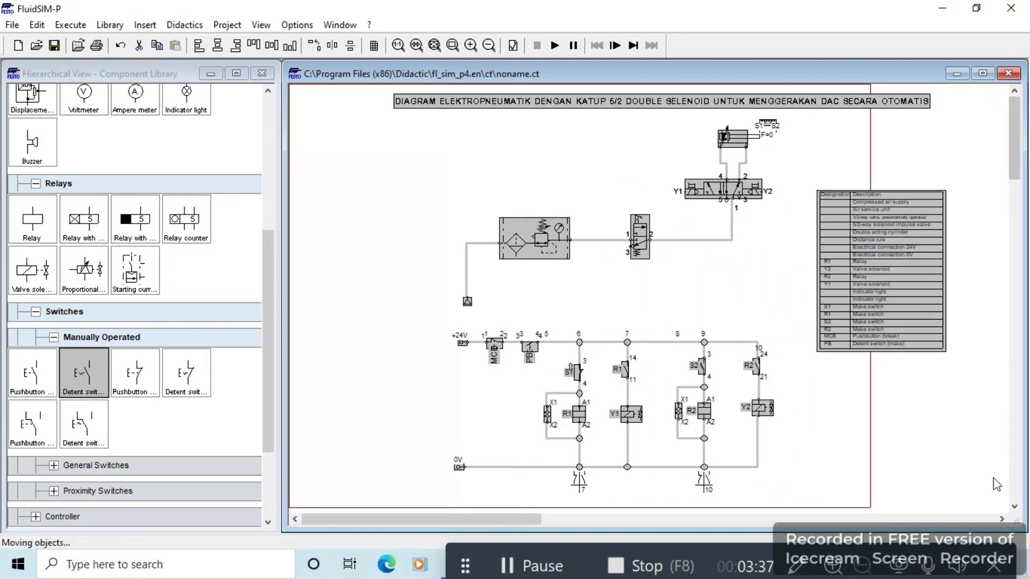
key("Left")
key("Left")
key("Left")
key("Left")
key("Left")
key("Left")
key("Left")
key("Left")
key("Left")
key("Left")
key("Left")
key("Left")
key("Left")
key("Left")
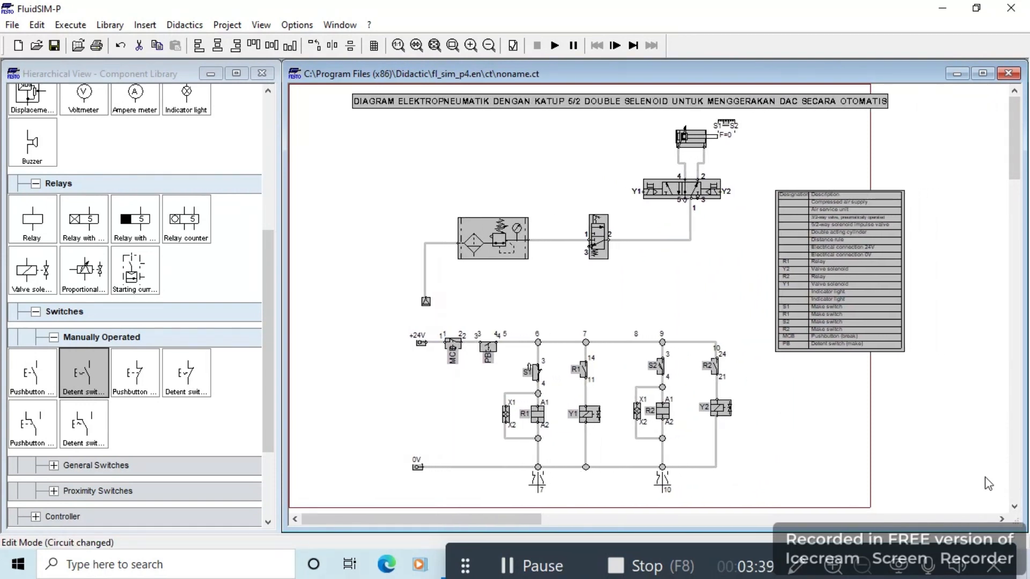
key("Left")
key("Left")
key("Left")
key("Left")
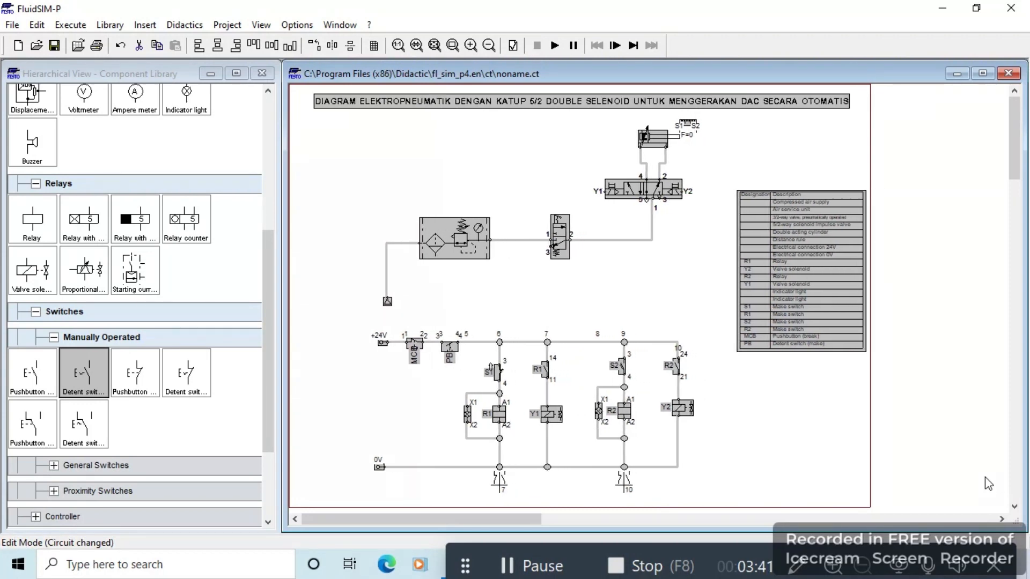
left_click(830, 457)
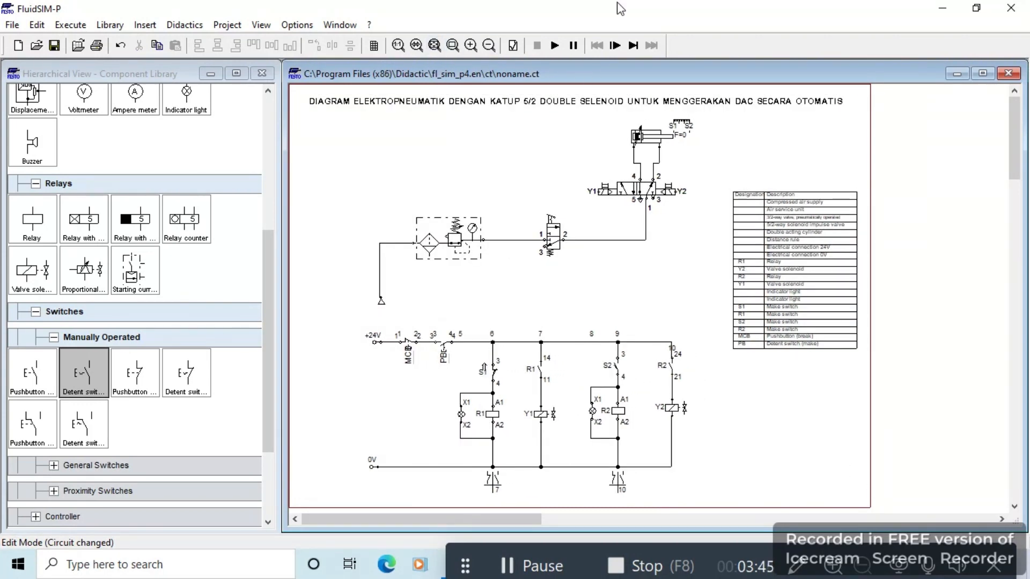
Step: Save the circuit as a new file in the ct folder, named with the student's name followed by "_XII TMI 3"
left_click(13, 27)
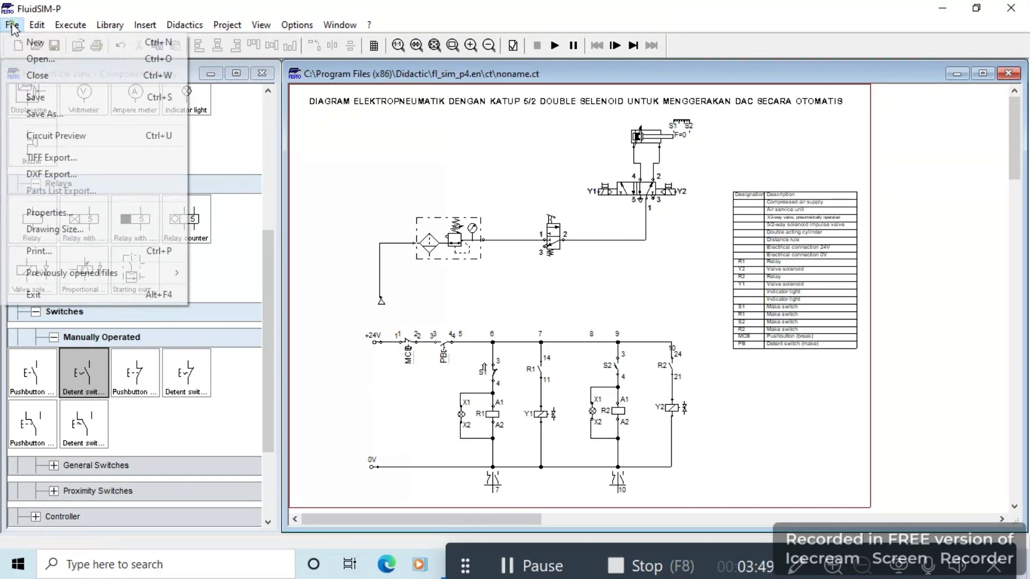
left_click(60, 115)
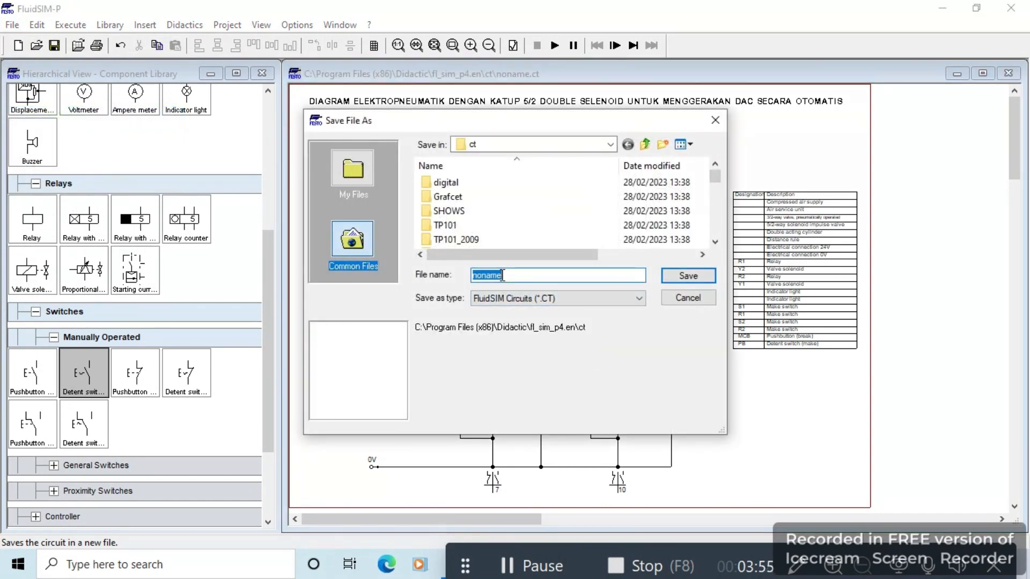
type("JEMI_XII TMI 3")
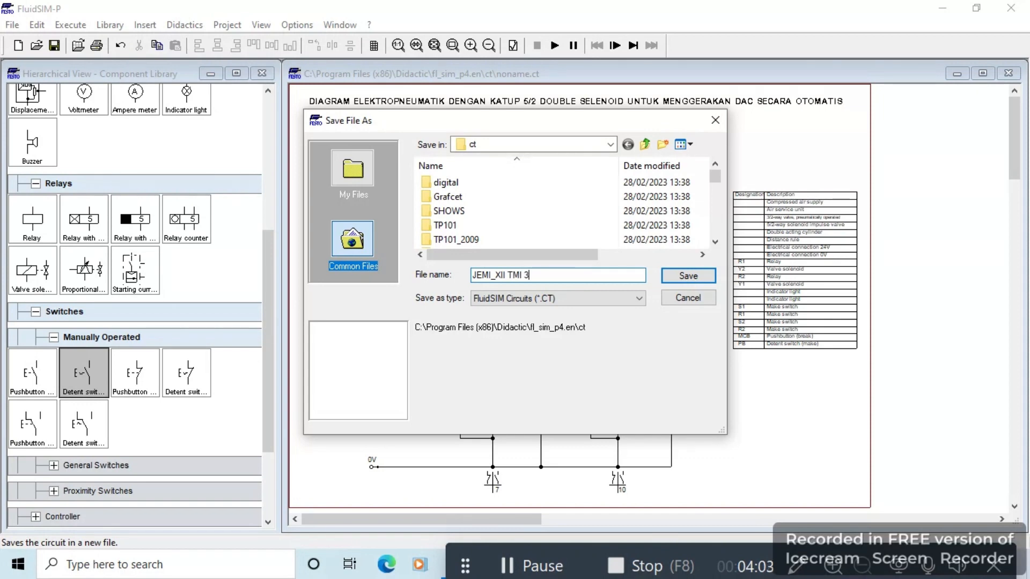
left_click(688, 276)
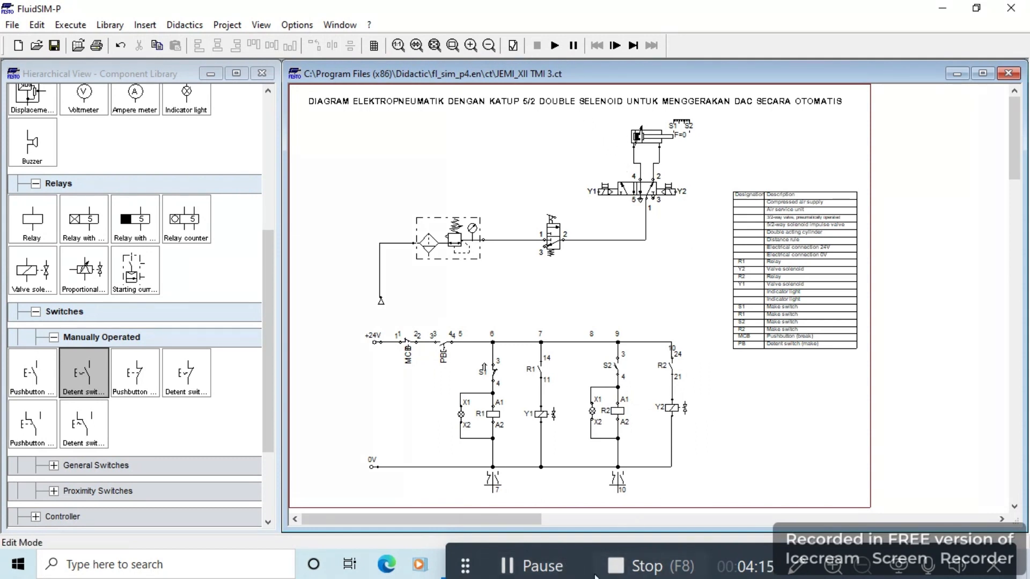
left_click(636, 571)
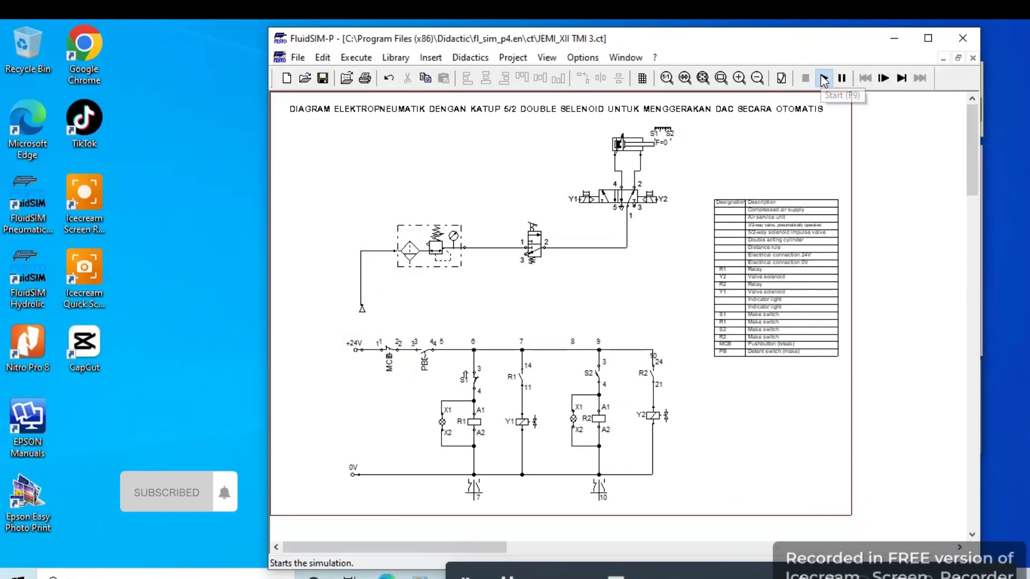
Step: Simulate the saved circuit with the 3/2-way supply valve actuated and the detent switch PB closed, and enlarge the running diagram
left_click(824, 80)
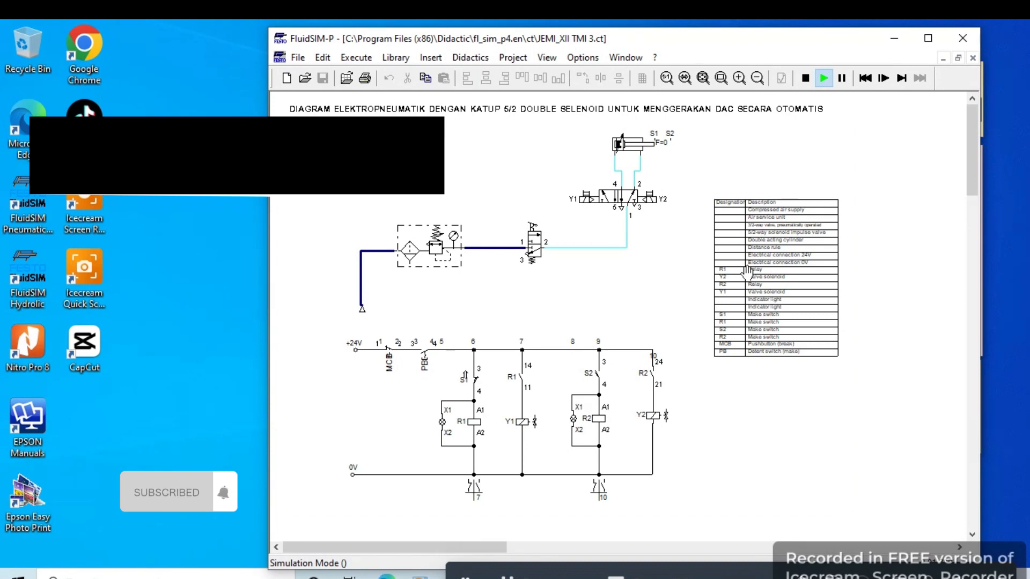
left_click(538, 226)
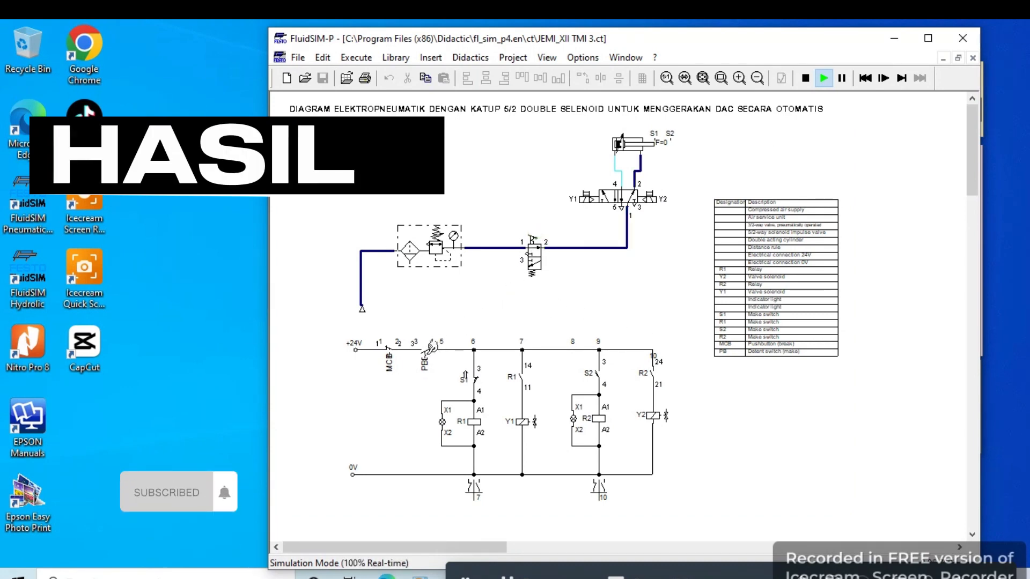
left_click(432, 346)
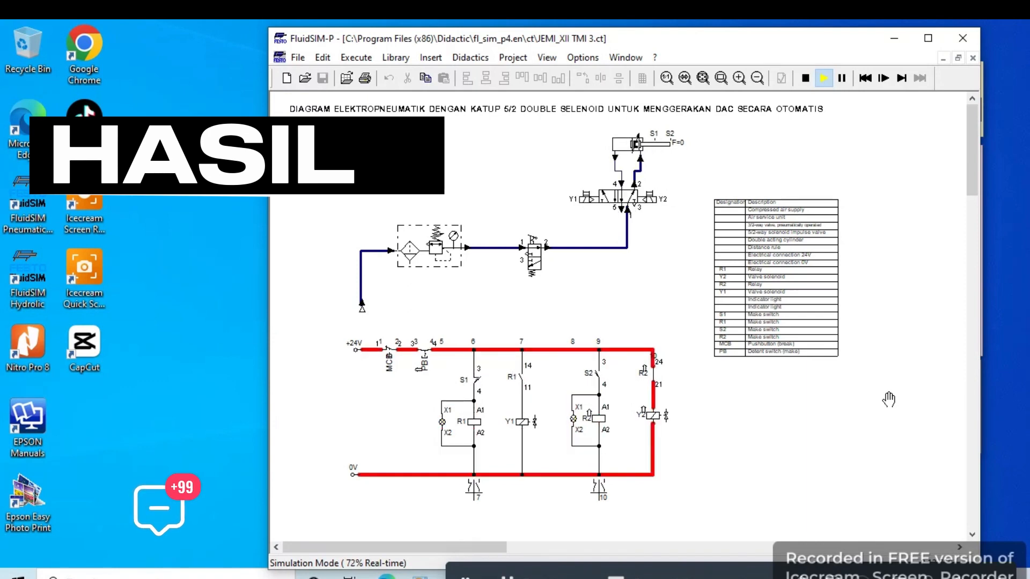
left_click(739, 78)
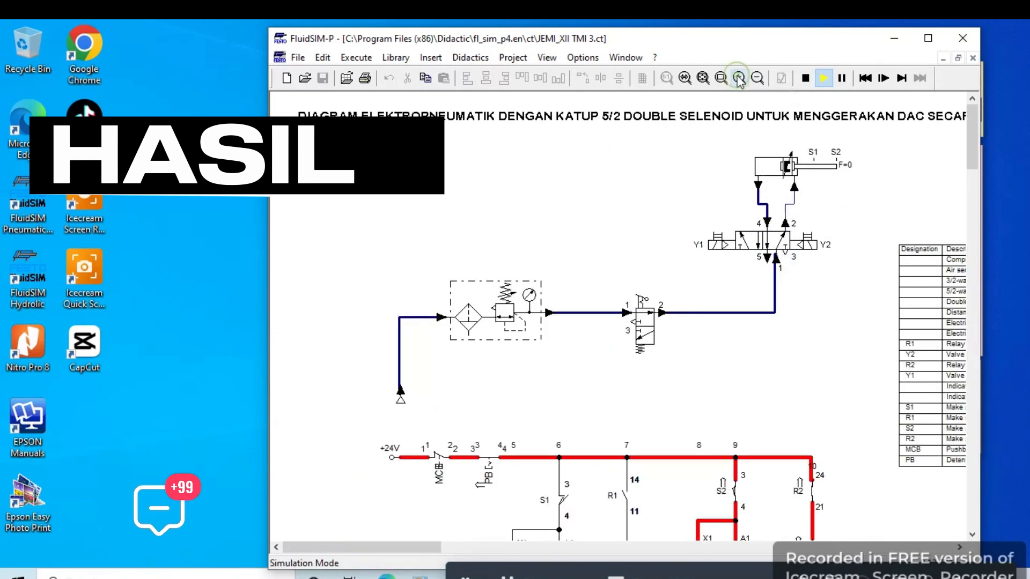